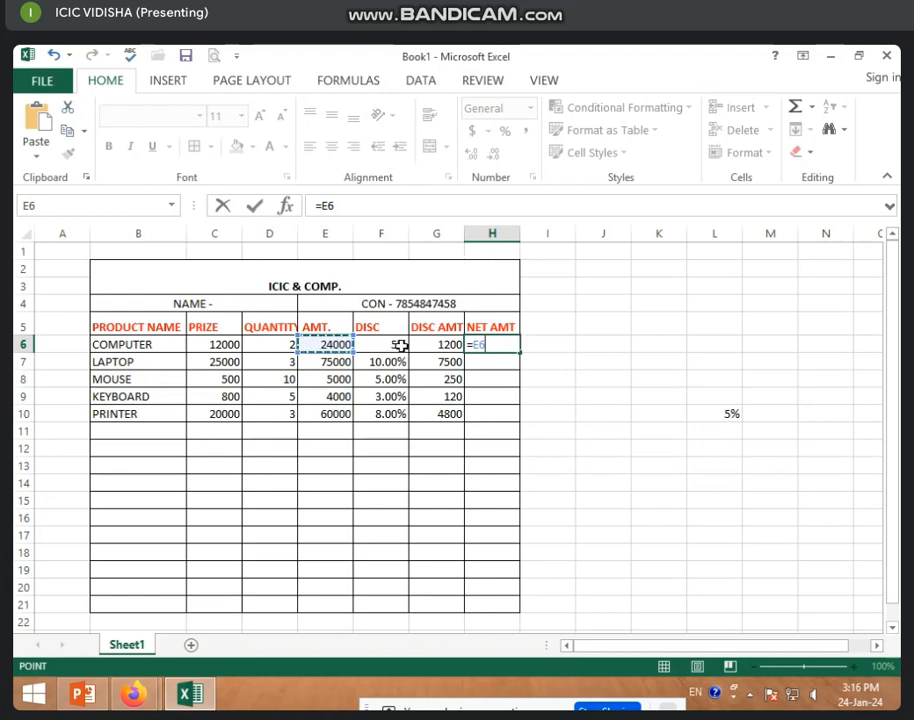
Complete the NET AMT formula =E6-G6 in H6 and fill it down through the PRINTER row.
text(-)
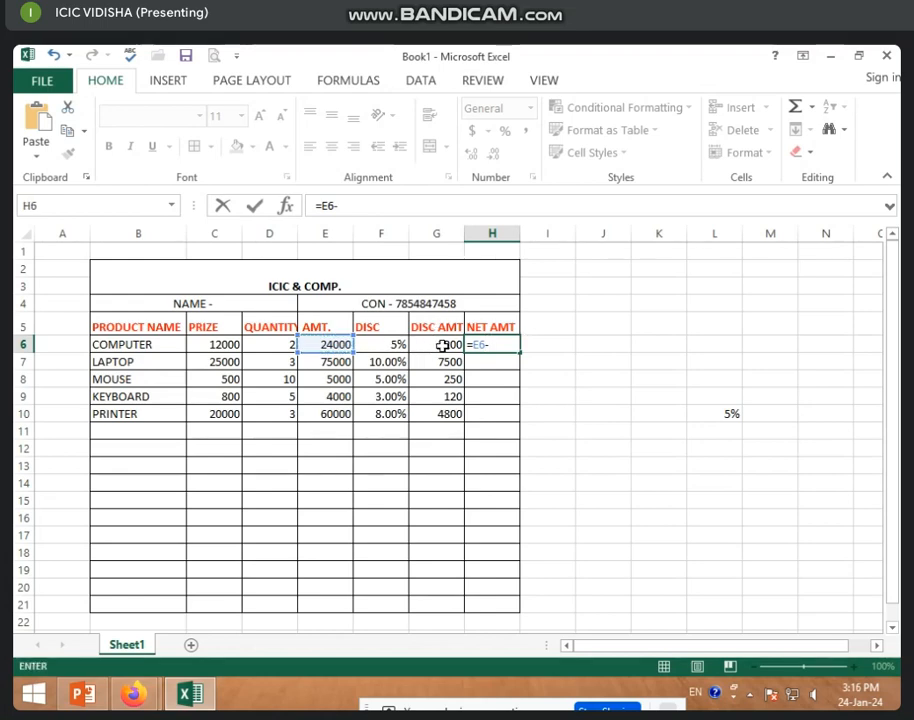
click(442, 345)
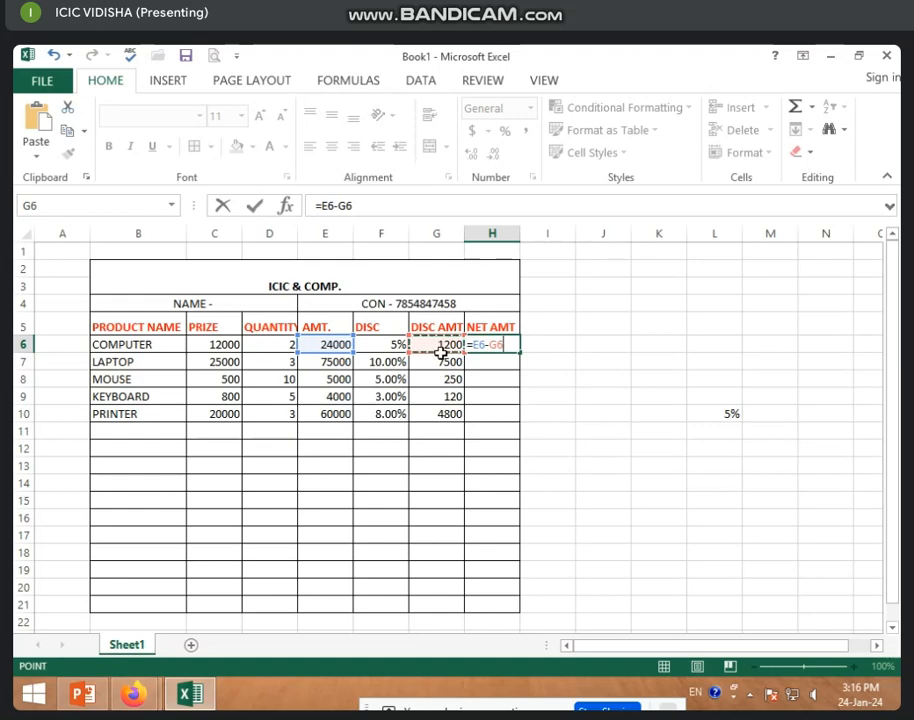
key(Return)
click(481, 347)
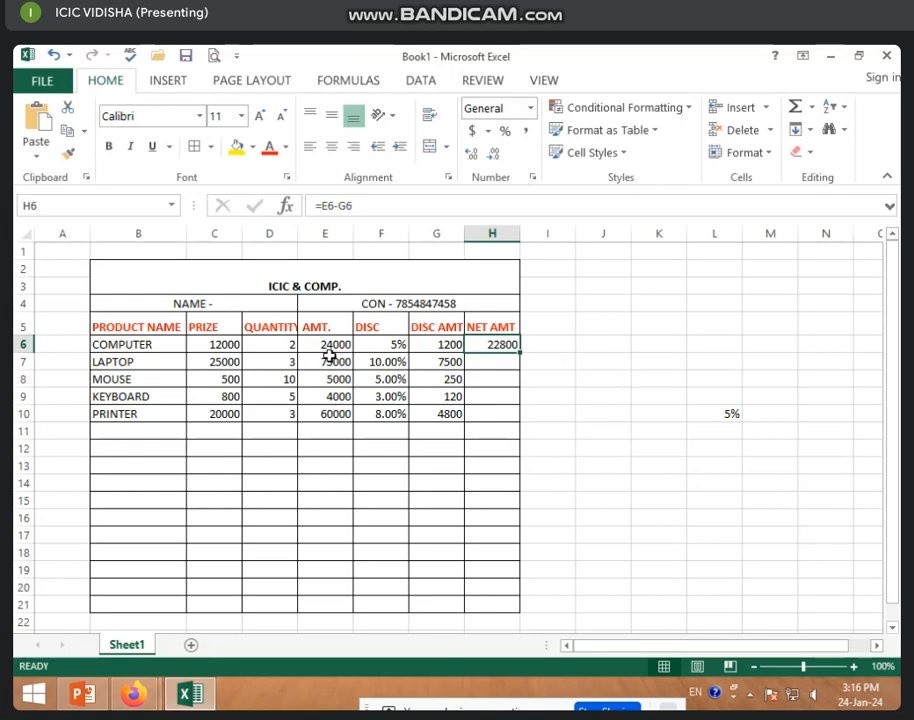
double_click(520, 352)
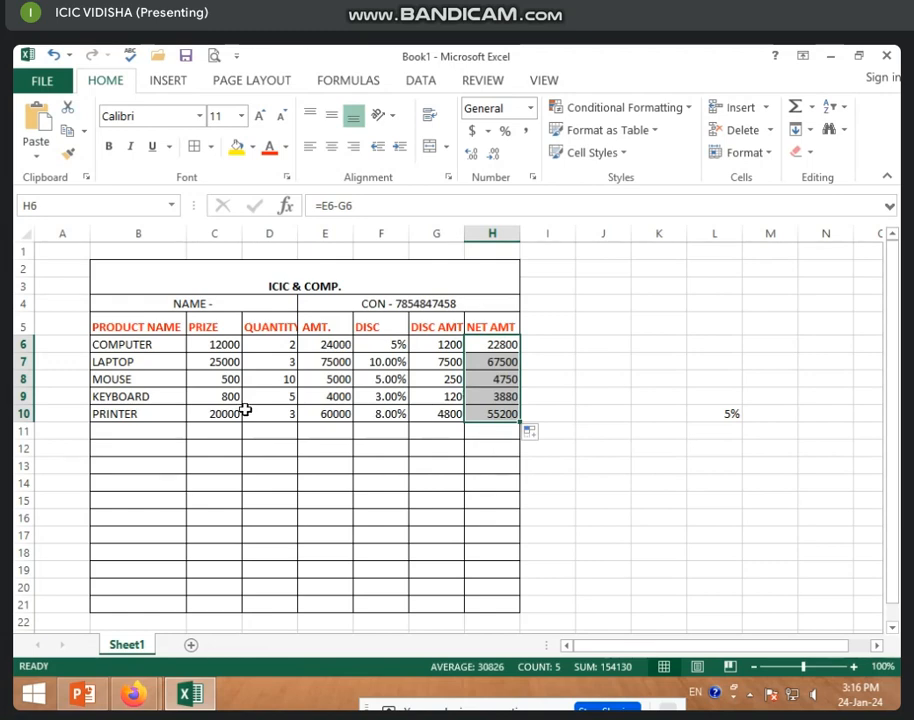
Review the product, price, quantity and amount columns, and examine the AMT., DISC AMT and NET AMT formulas in row 6.
drag(135, 346, 127, 413)
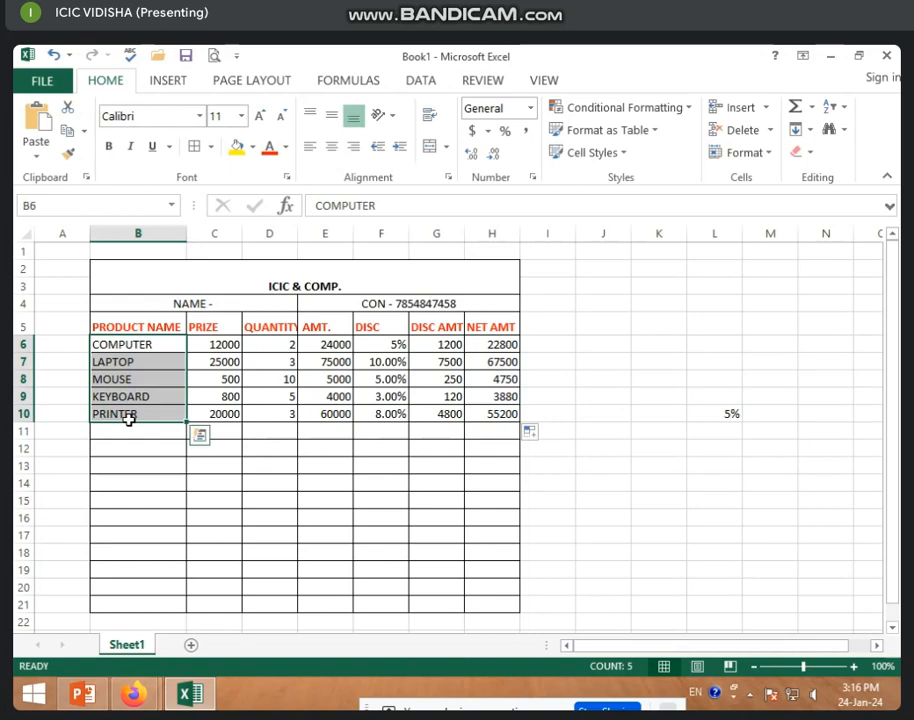
drag(220, 351, 224, 416)
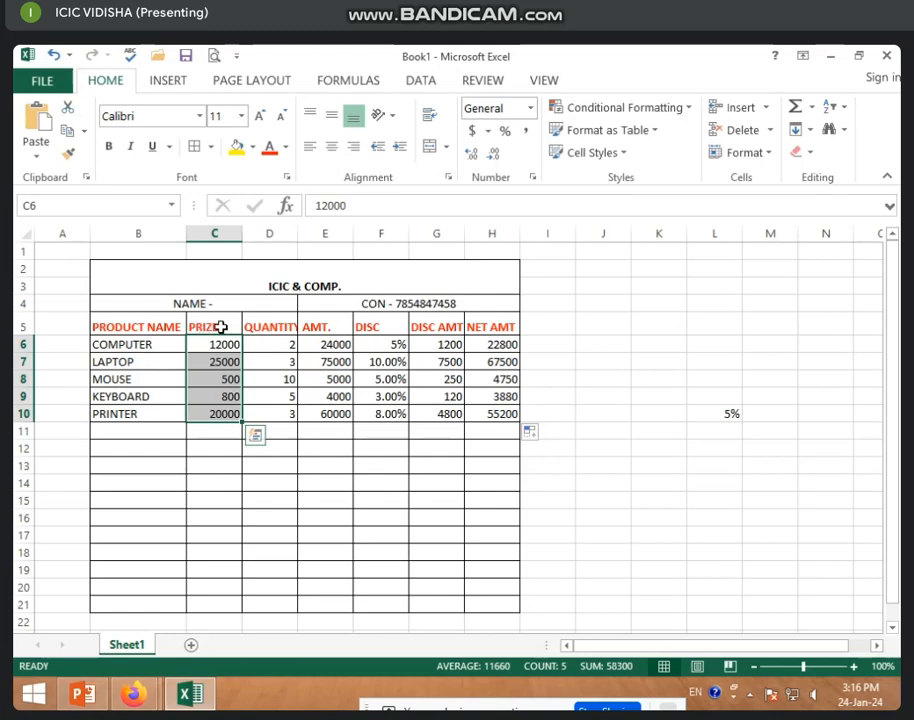
click(284, 328)
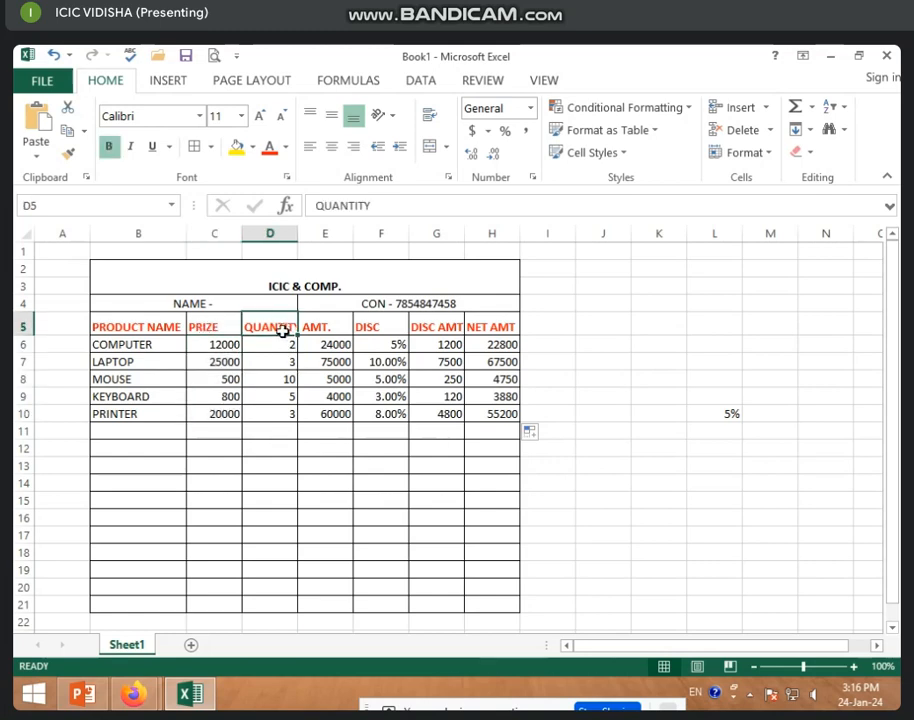
drag(278, 348, 275, 410)
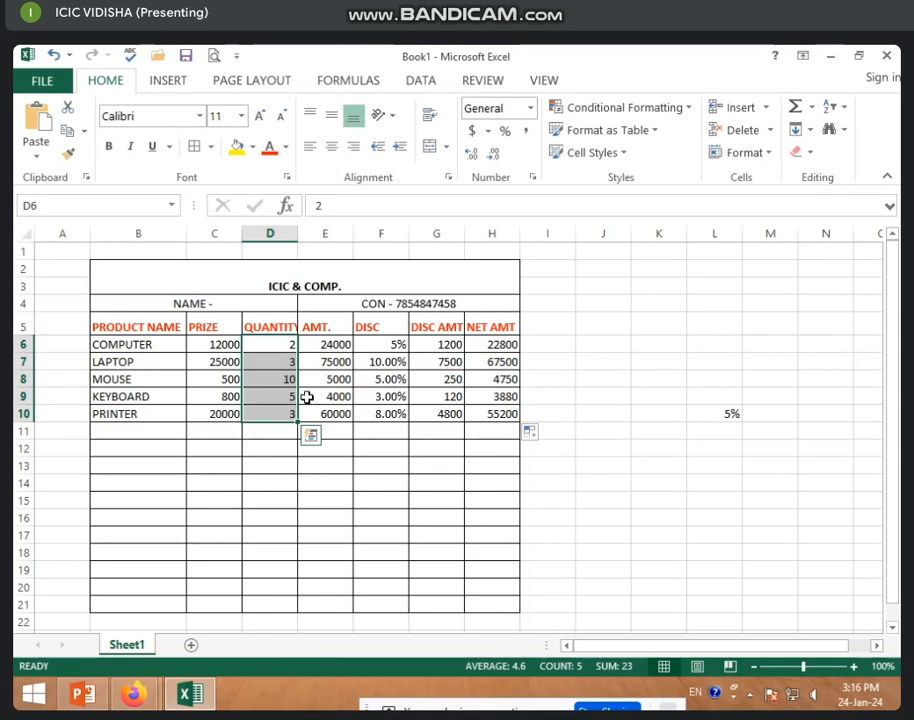
click(326, 344)
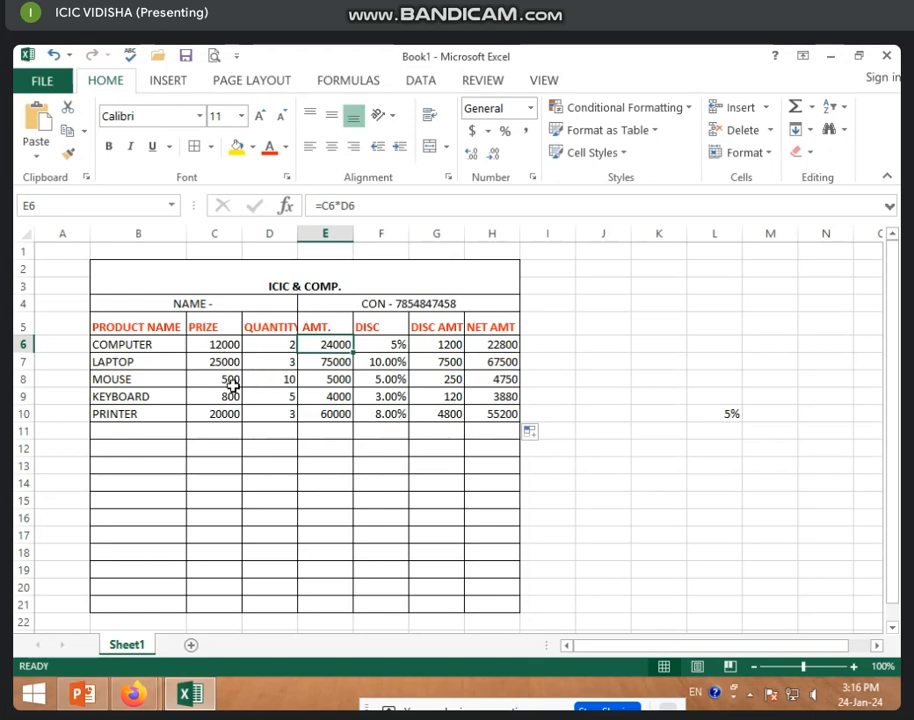
drag(349, 347, 342, 416)
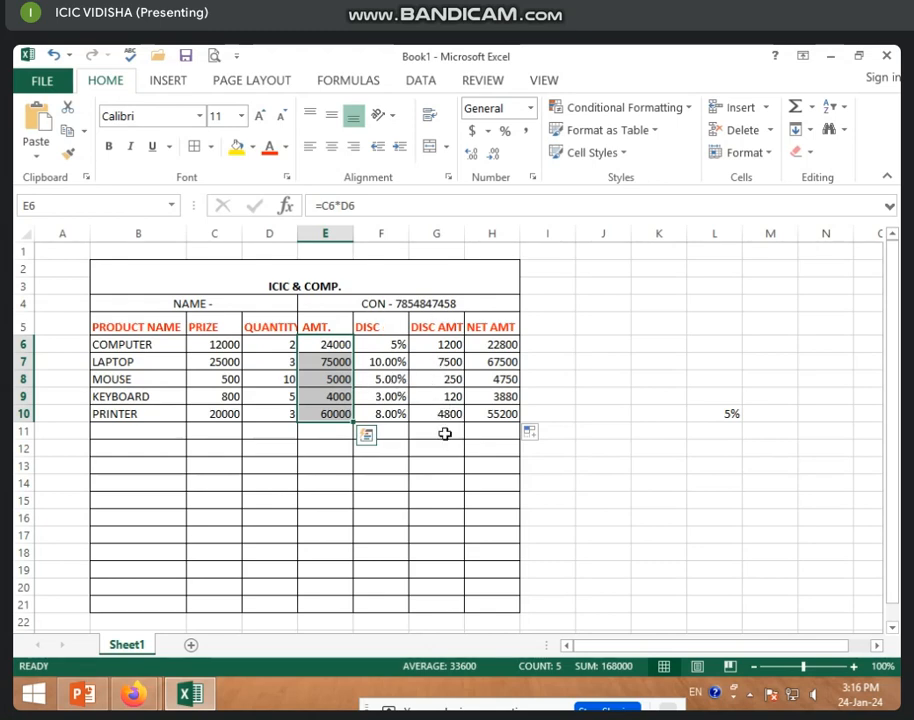
click(453, 347)
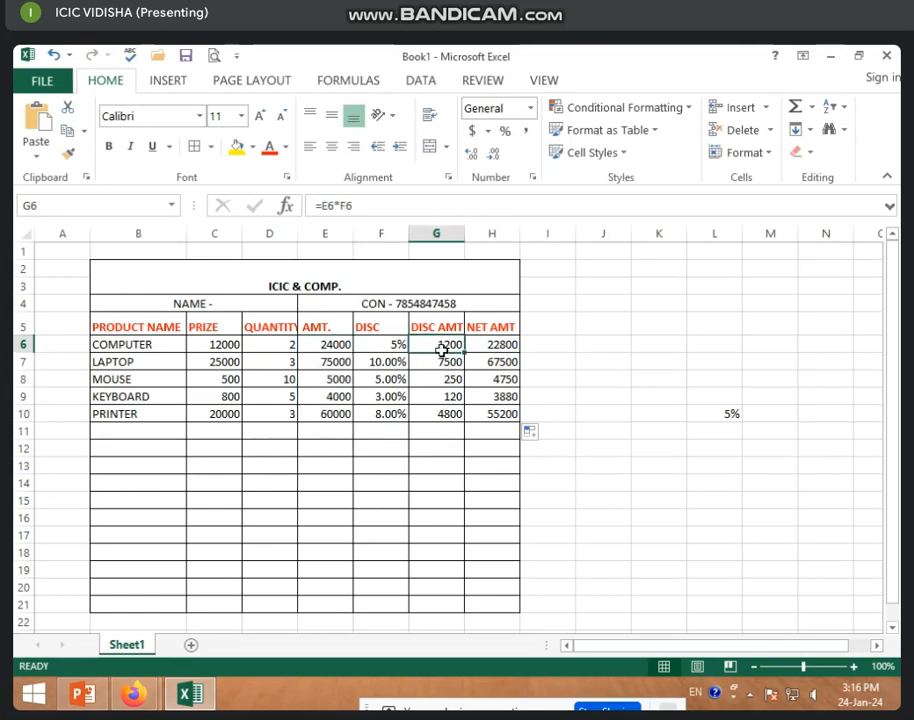
click(505, 345)
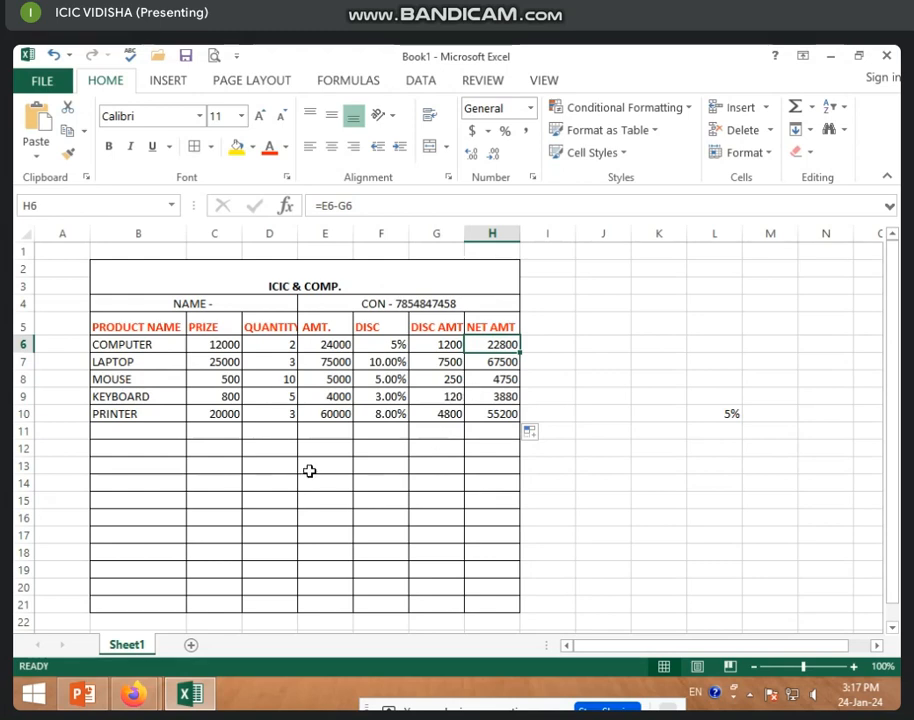
Merge and center cells B13:G13 and enter the label TOTAL NET AMT.
click(481, 450)
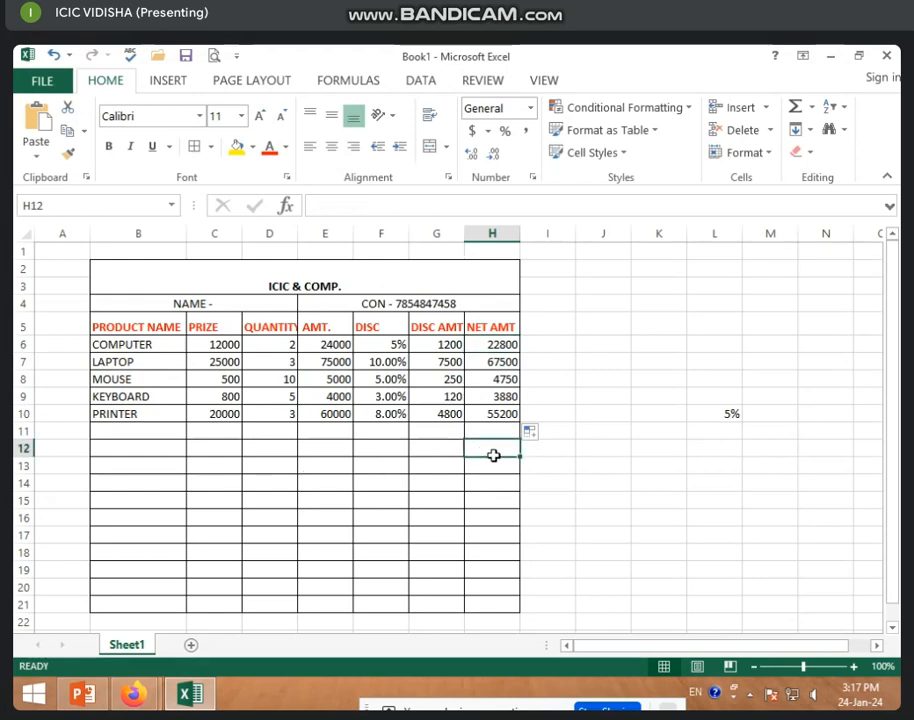
drag(144, 449, 342, 453)
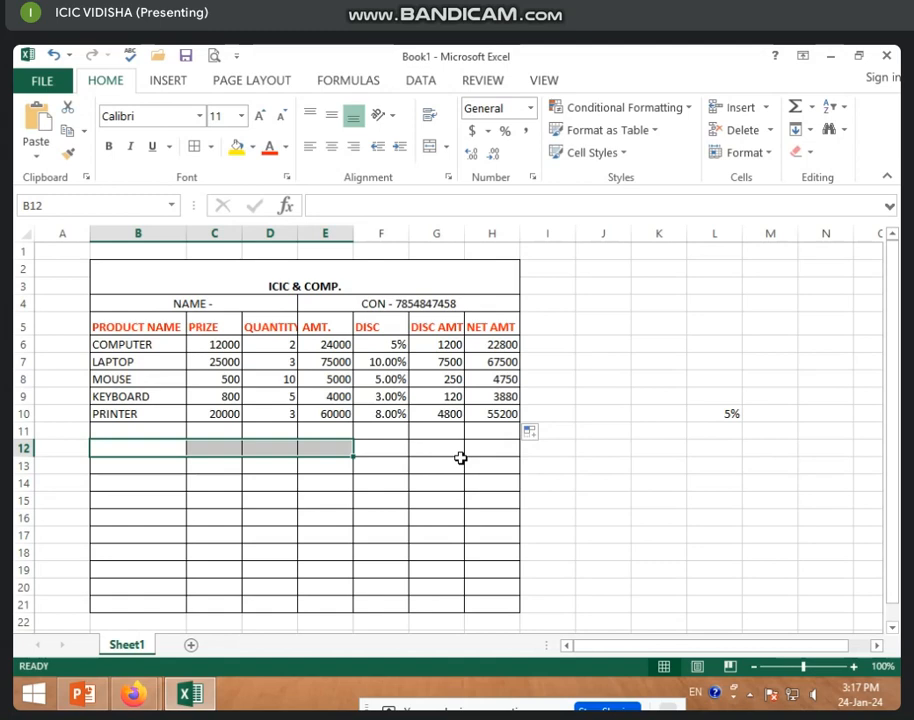
click(277, 498)
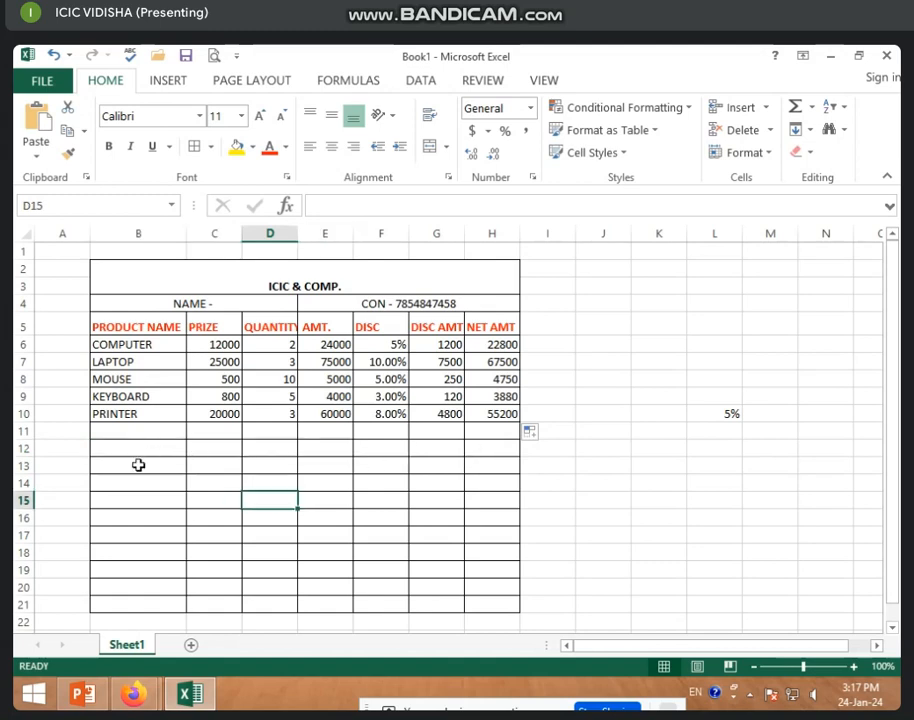
drag(138, 465, 378, 467)
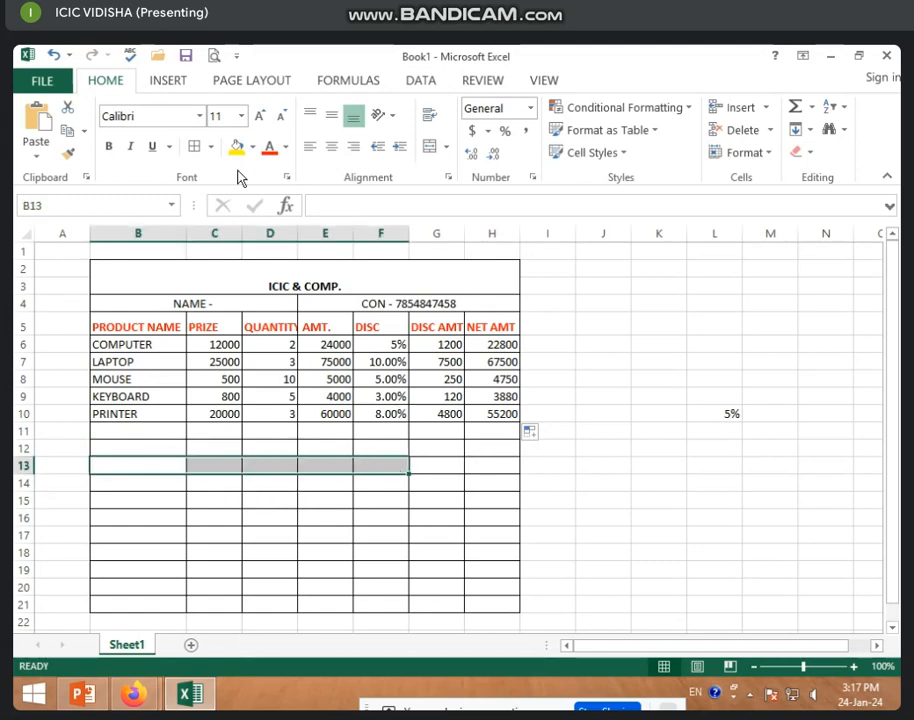
click(114, 467)
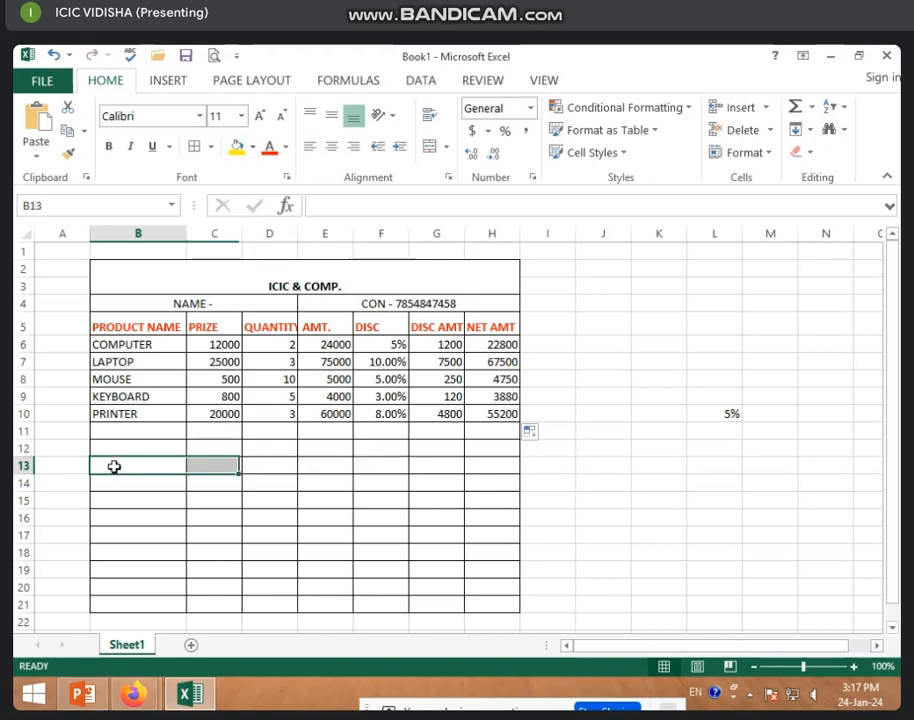
drag(114, 467, 450, 467)
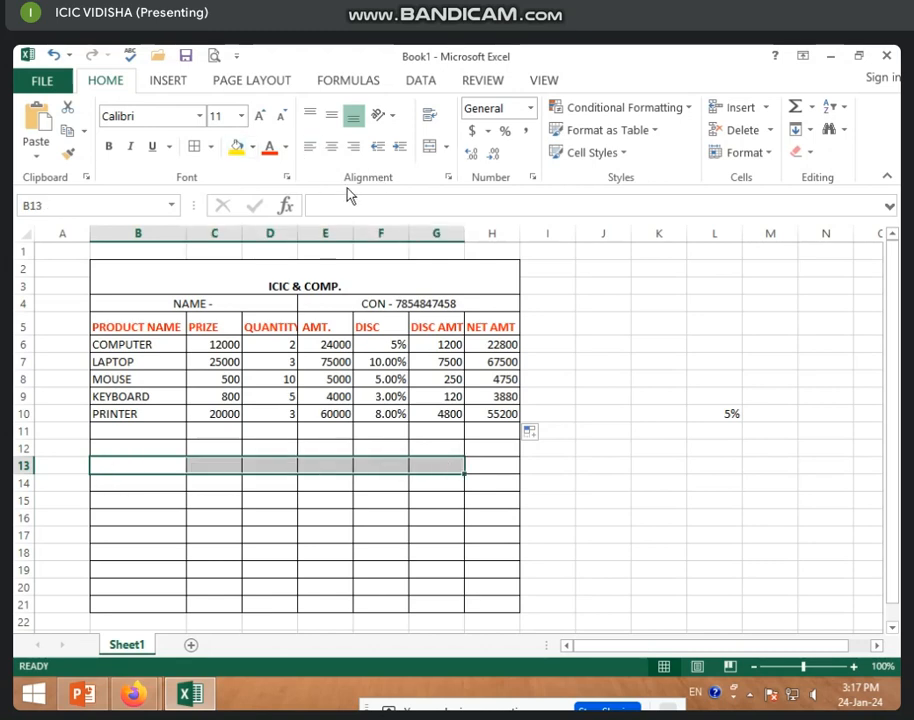
click(429, 150)
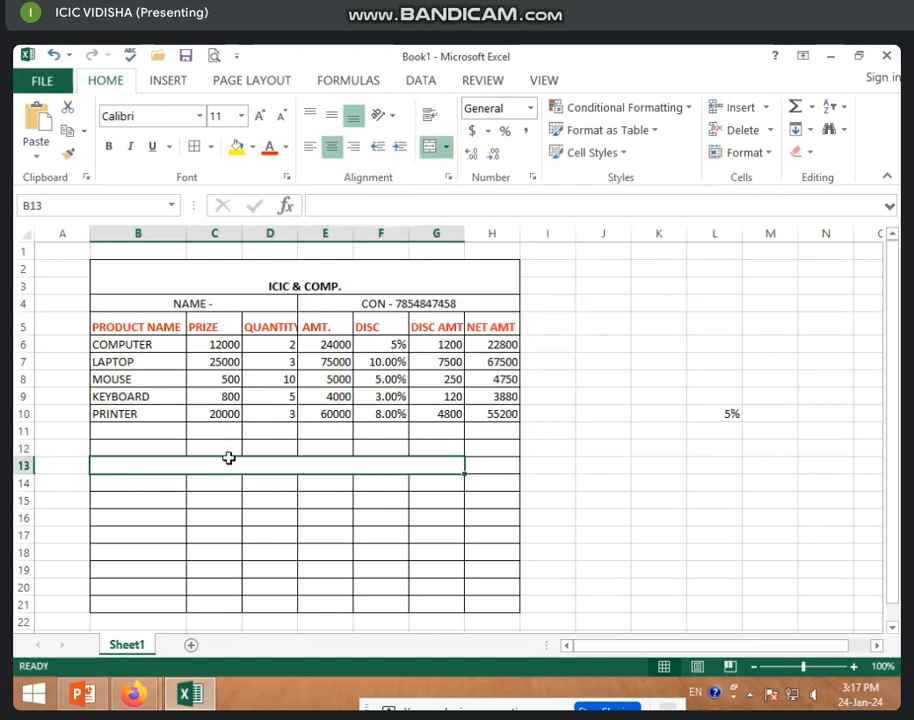
text(TOT)
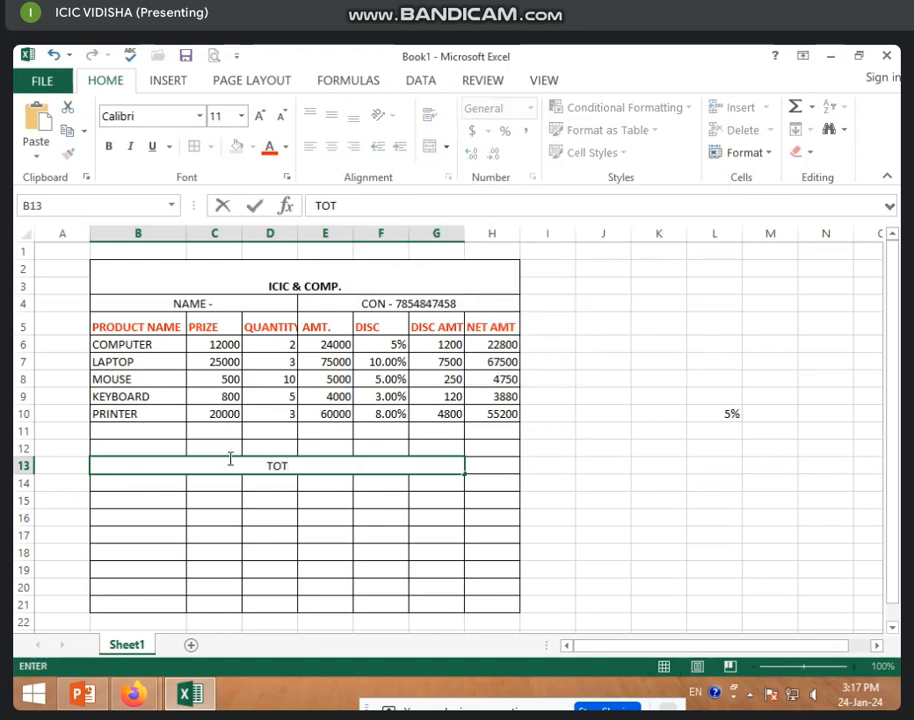
text(AL NET AMT)
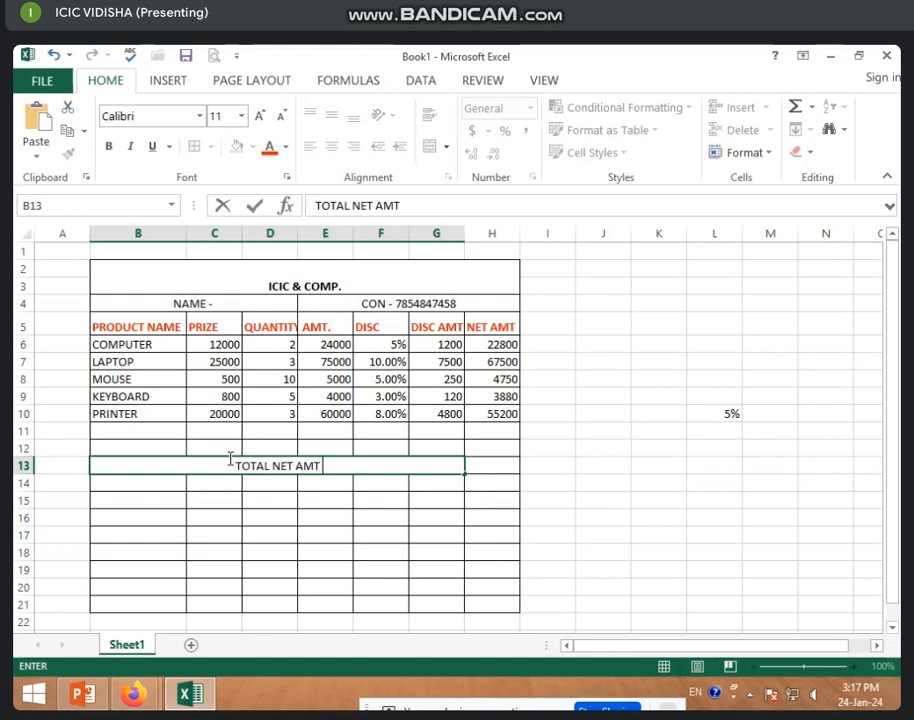
Total the NET AMT column from H6 to H12 in cell H13 with AutoSum.
click(499, 465)
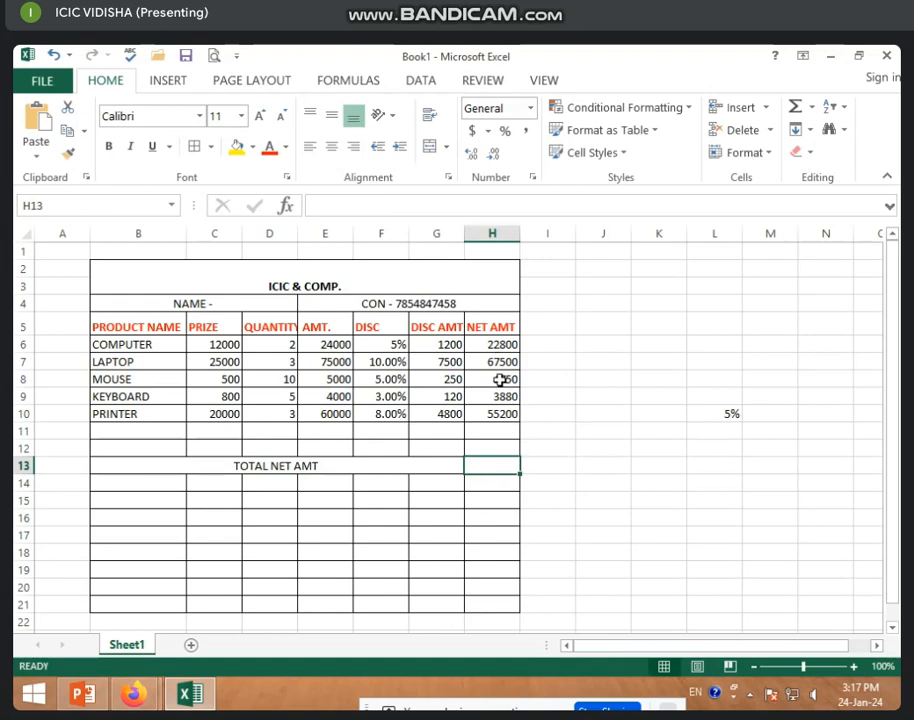
drag(500, 345, 511, 466)
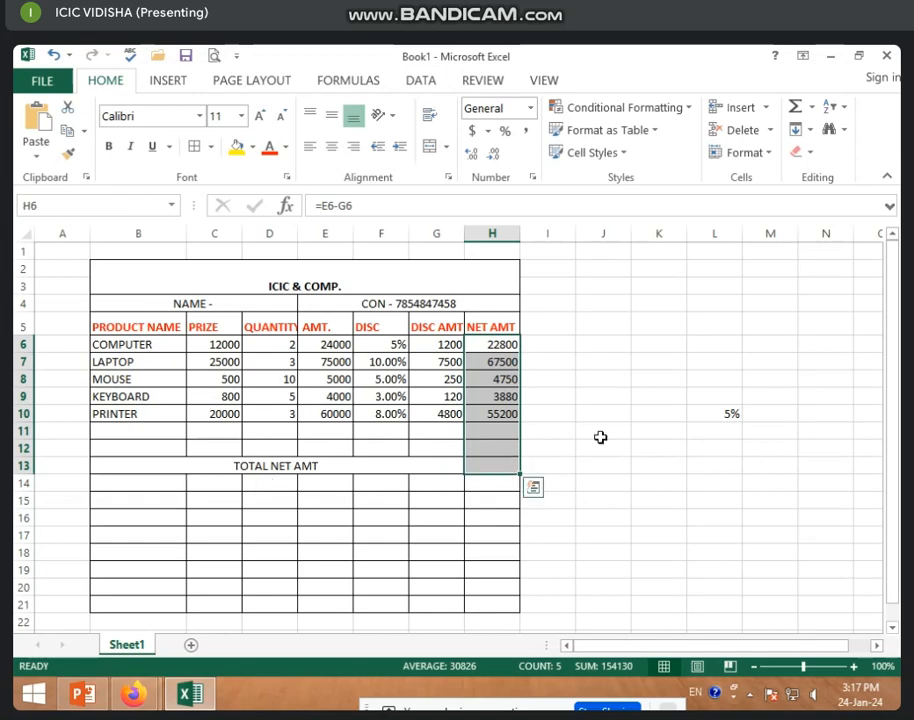
click(797, 108)
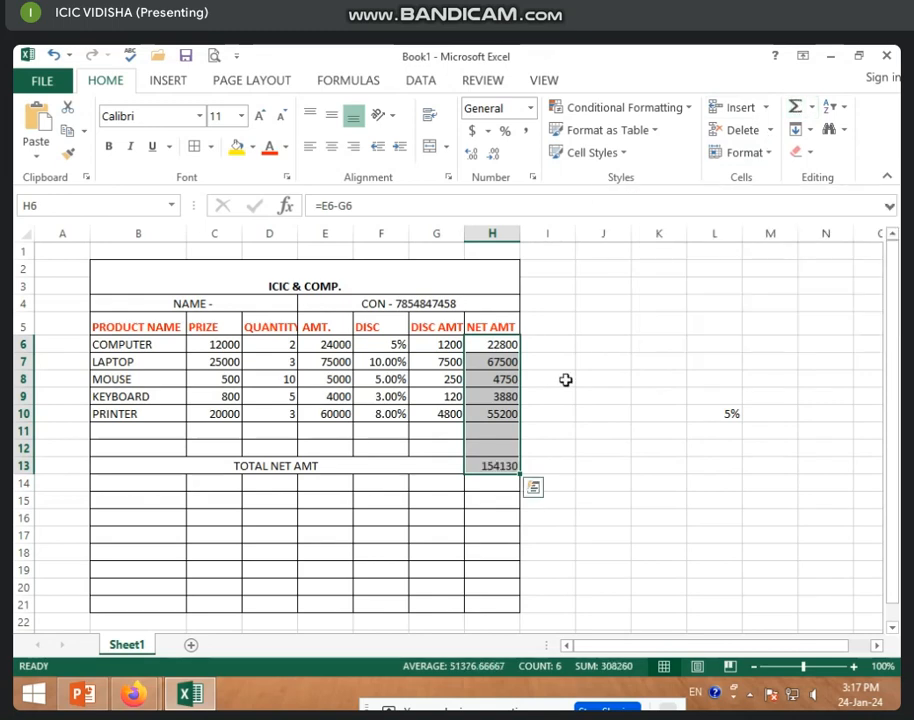
click(491, 466)
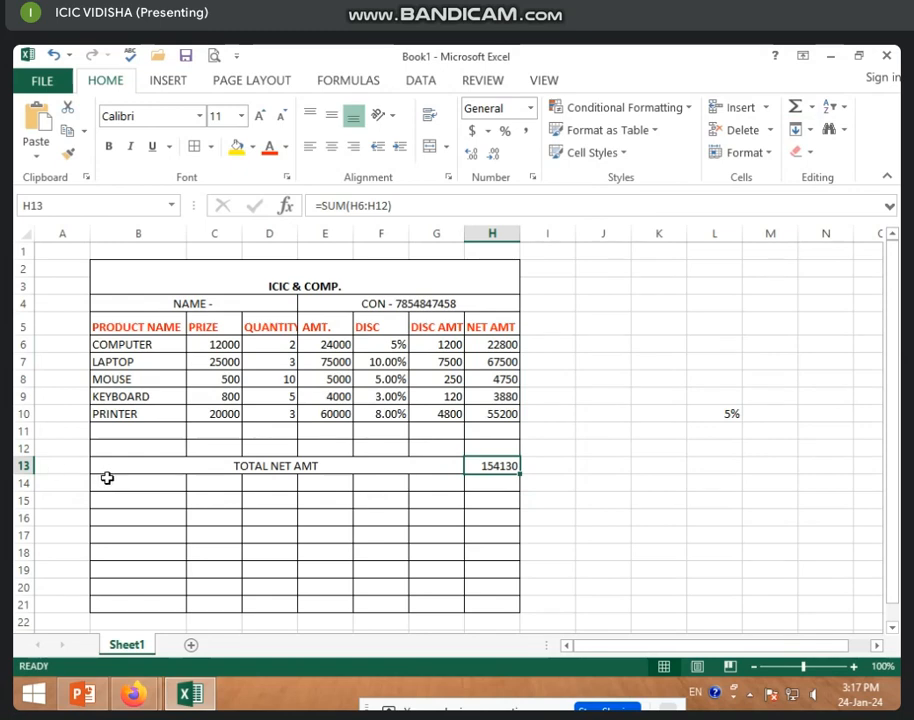
Merge and center cells B15:E15 and, separately, cells B16:E16.
click(286, 513)
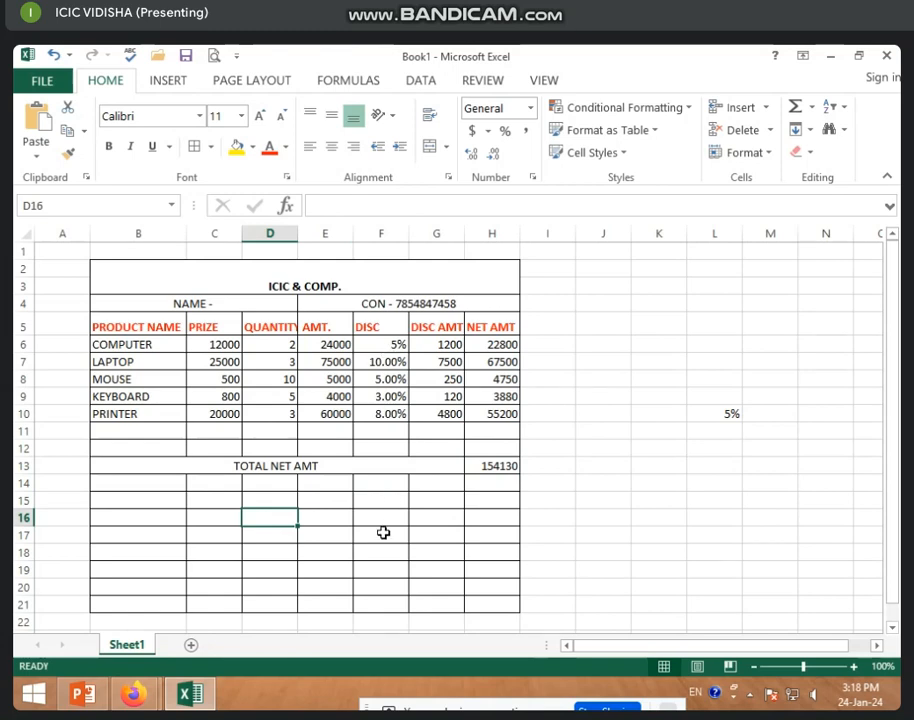
click(288, 553)
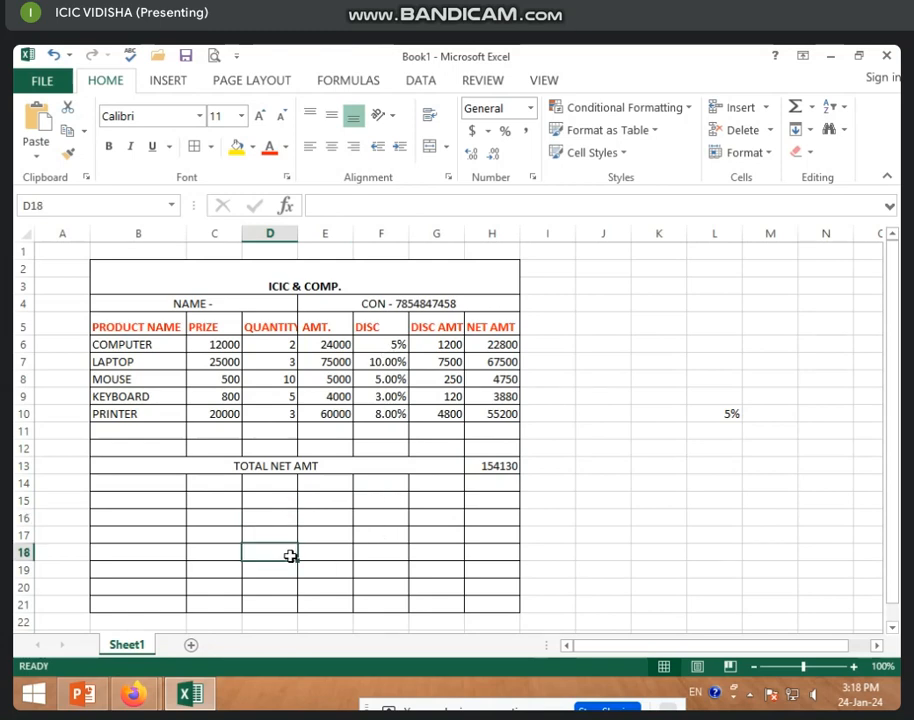
click(137, 514)
drag(127, 504, 335, 497)
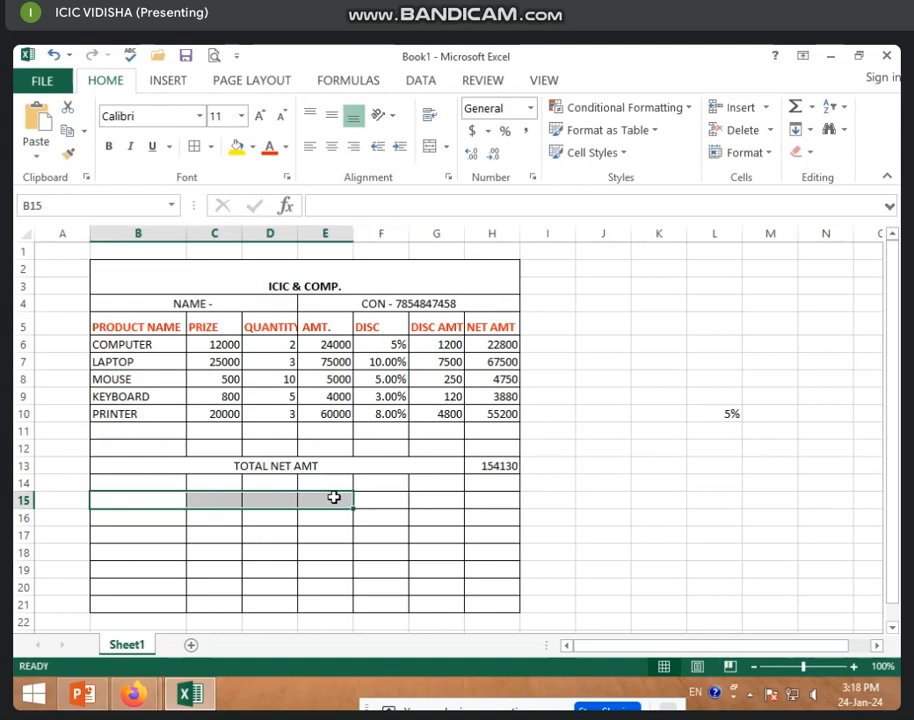
click(430, 146)
click(124, 534)
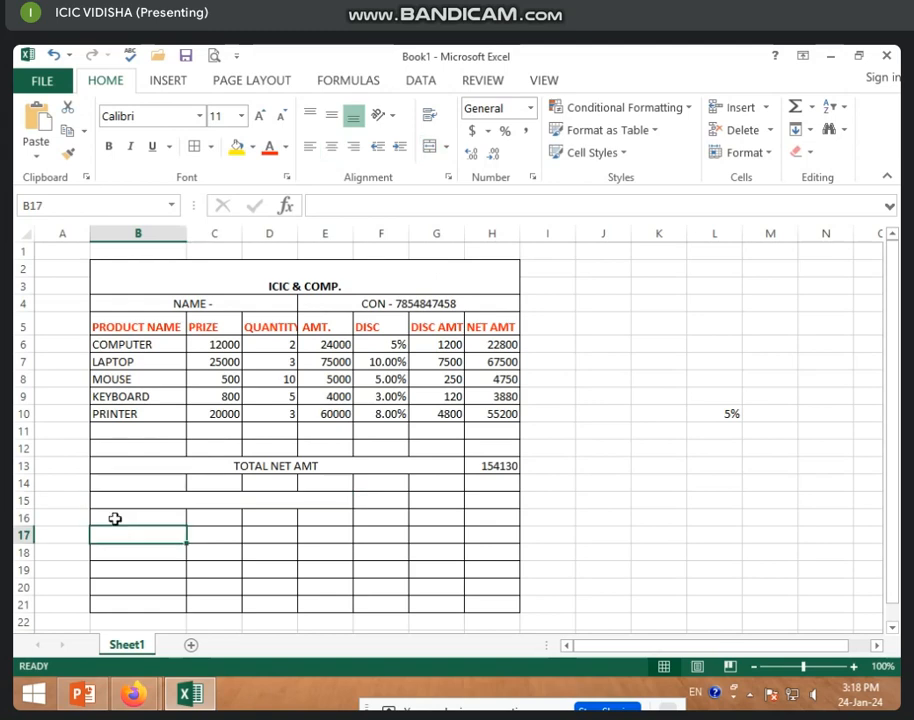
drag(116, 518, 322, 518)
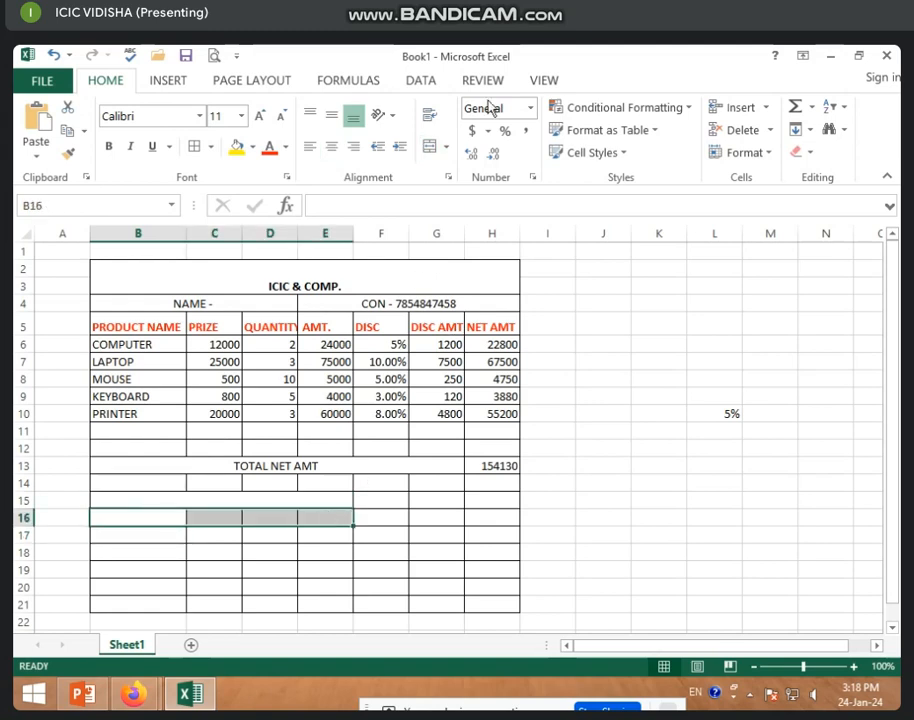
click(428, 148)
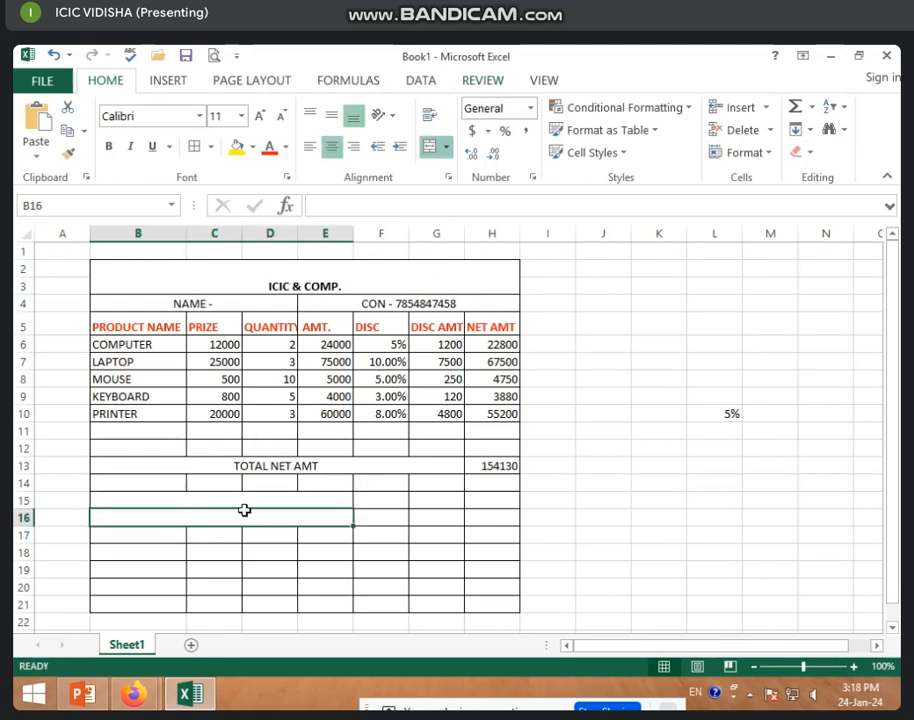
Label the merged cell B15 CGST and the merged cell B16 SGST.
click(244, 503)
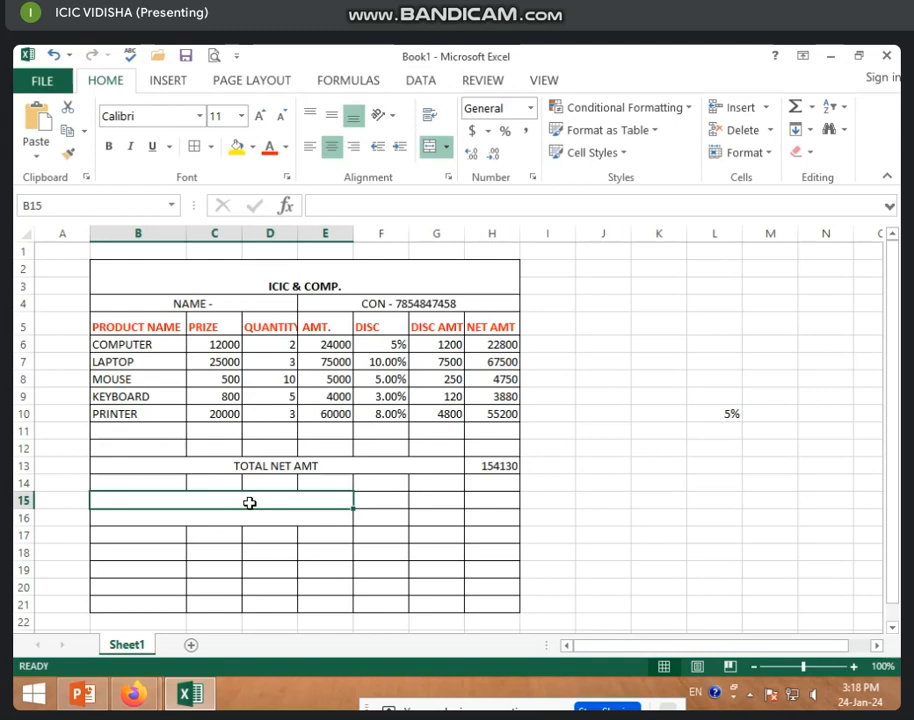
text(C)
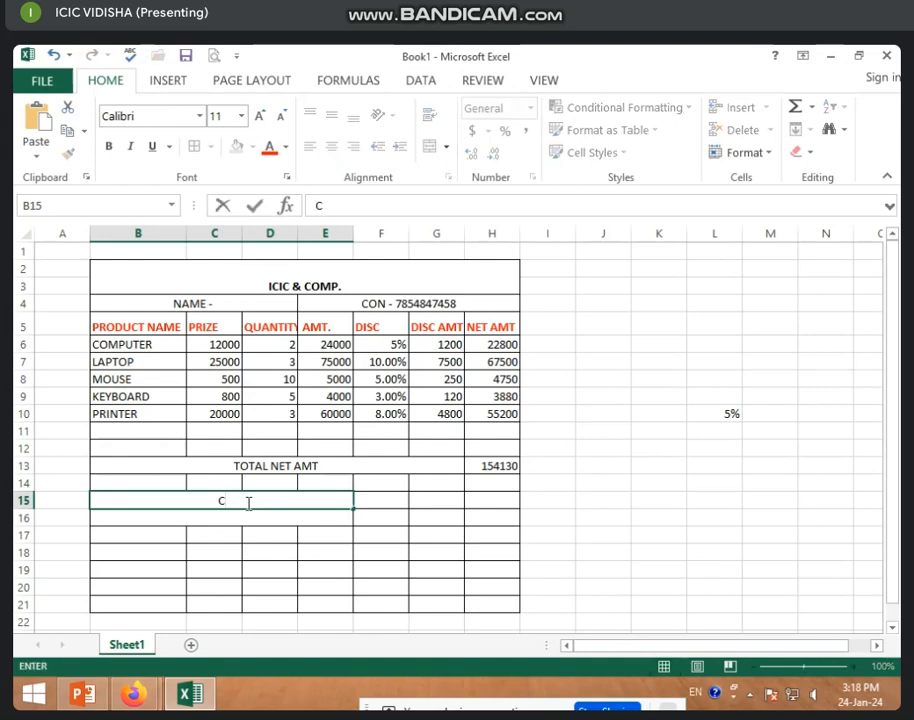
text(GST)
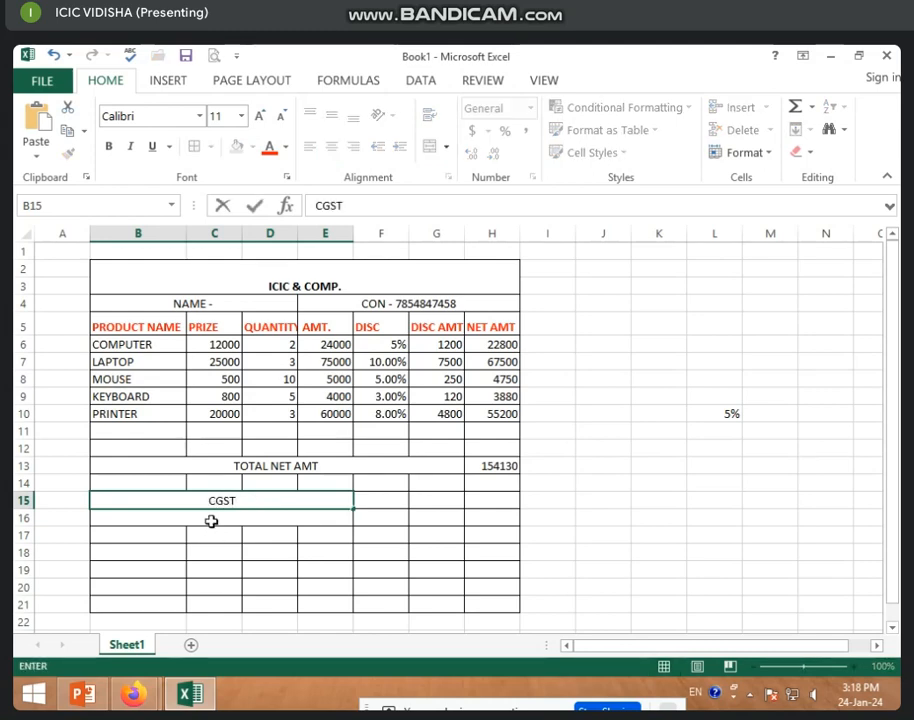
click(211, 521)
text(S)
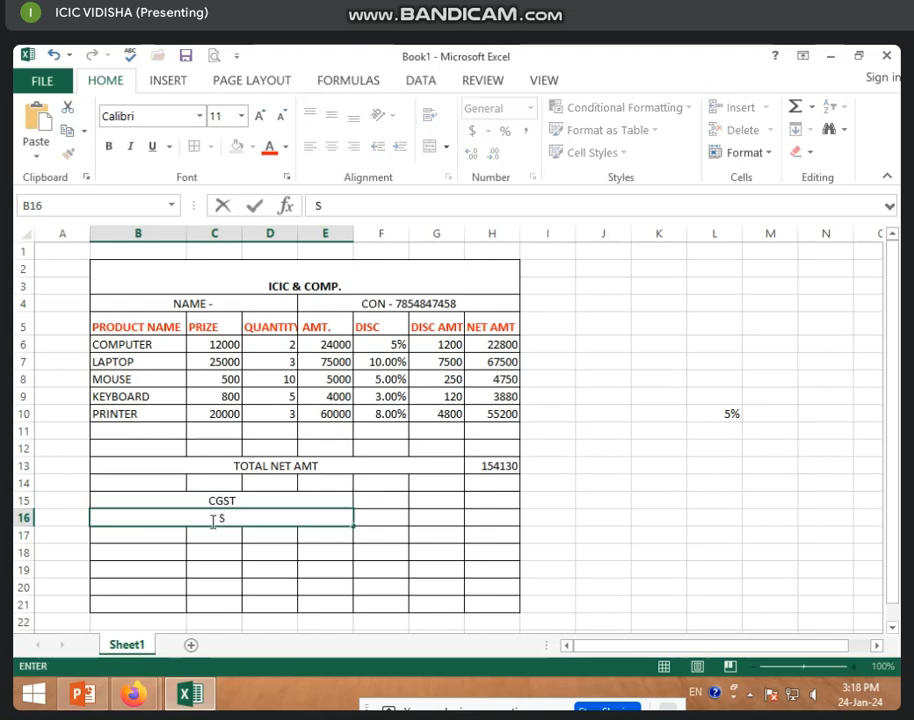
text(GST)
click(214, 535)
Enter a 9% tax rate in F15 for CGST and in F16 for SGST.
click(391, 506)
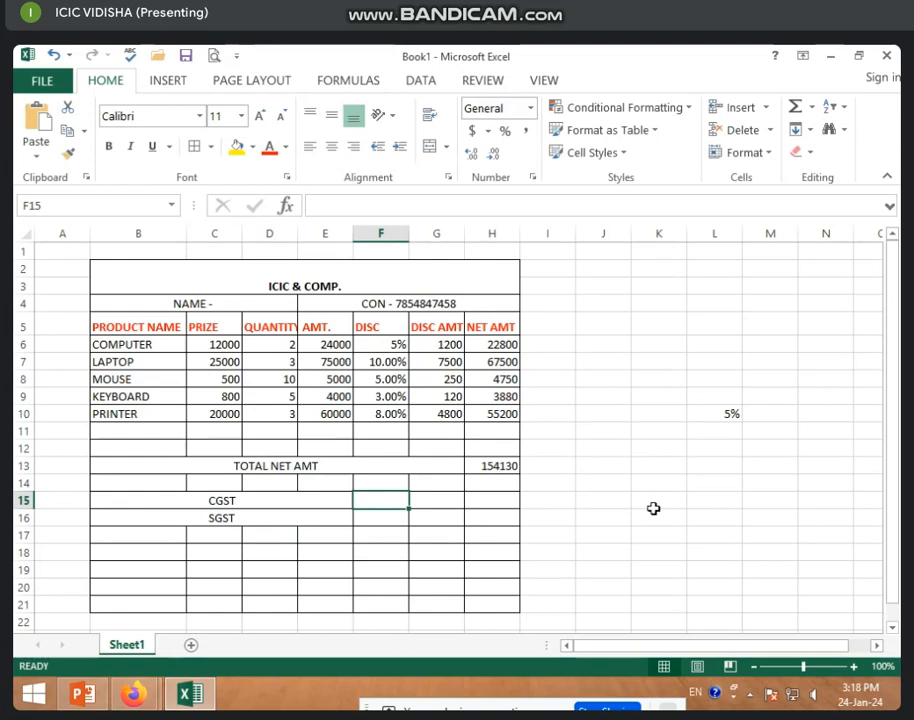
text(9)
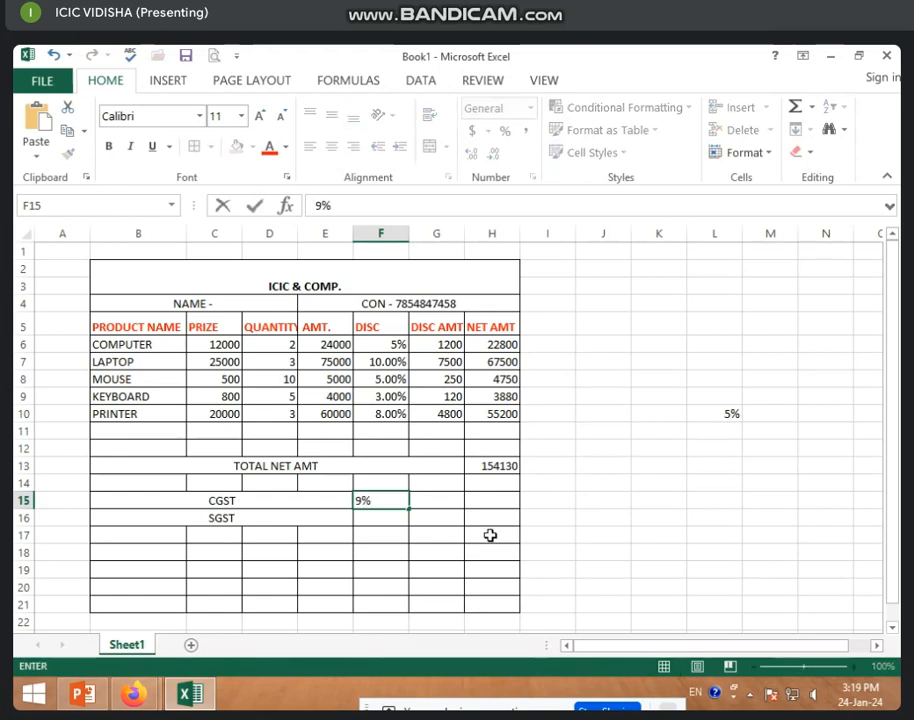
click(398, 516)
click(391, 500)
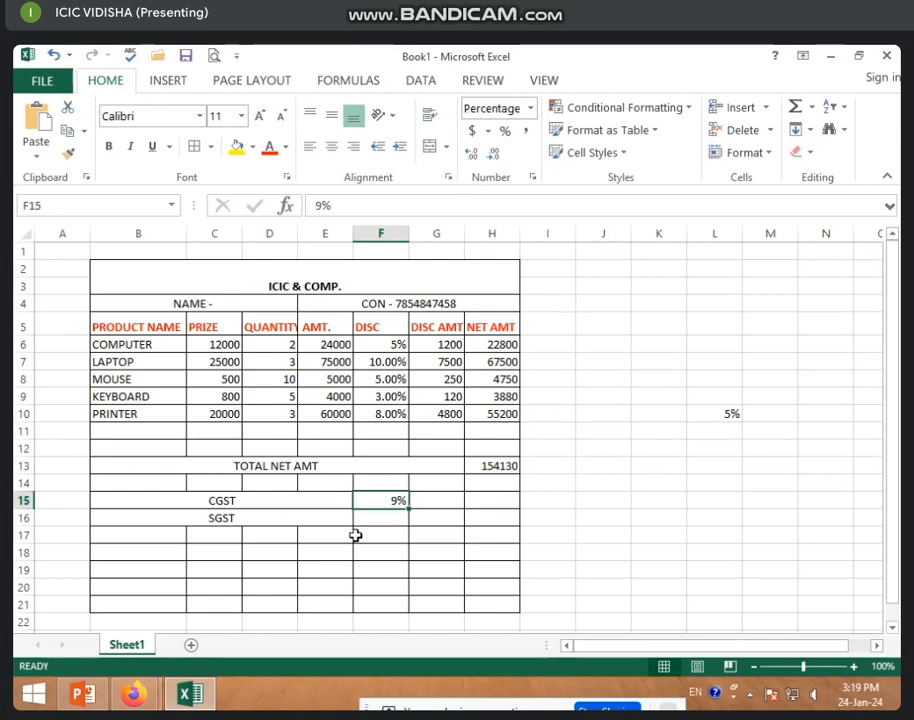
click(394, 516)
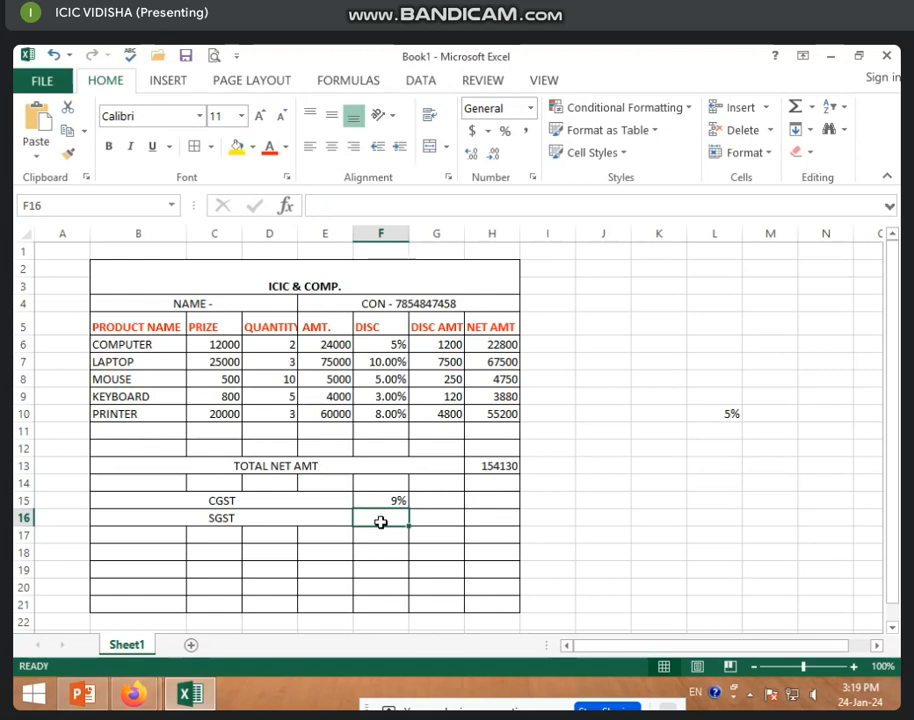
text(9)
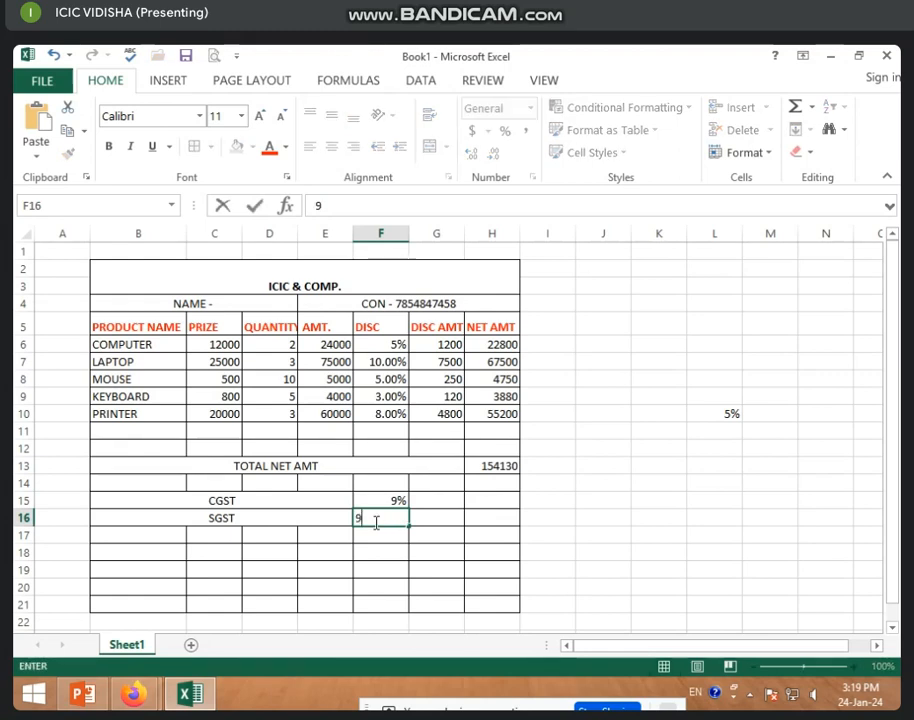
click(413, 539)
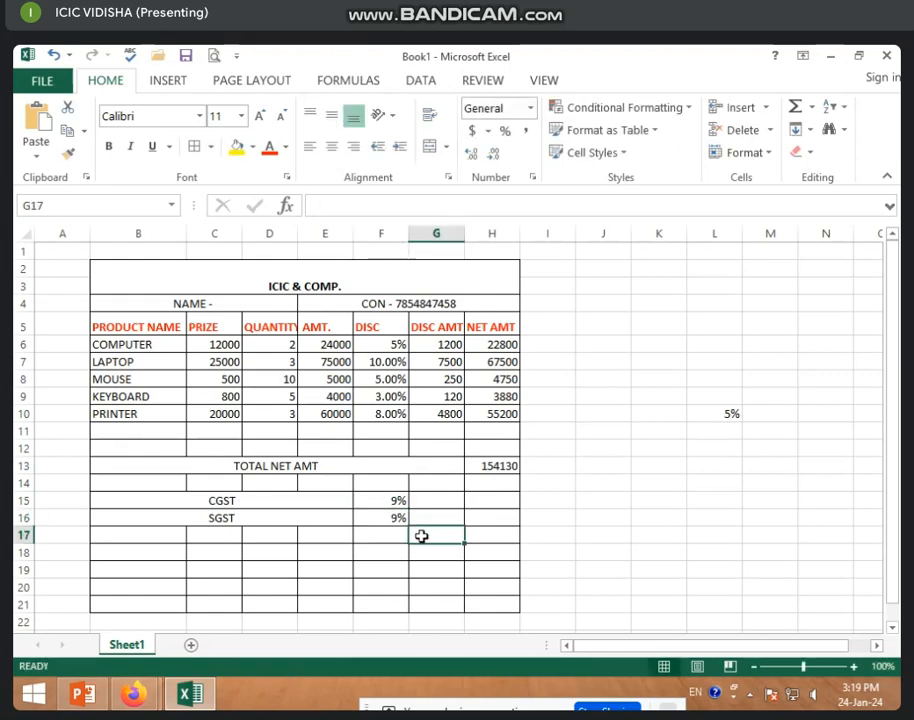
Calculate the CGST amount in H15 with the formula =F15*H13.
click(430, 505)
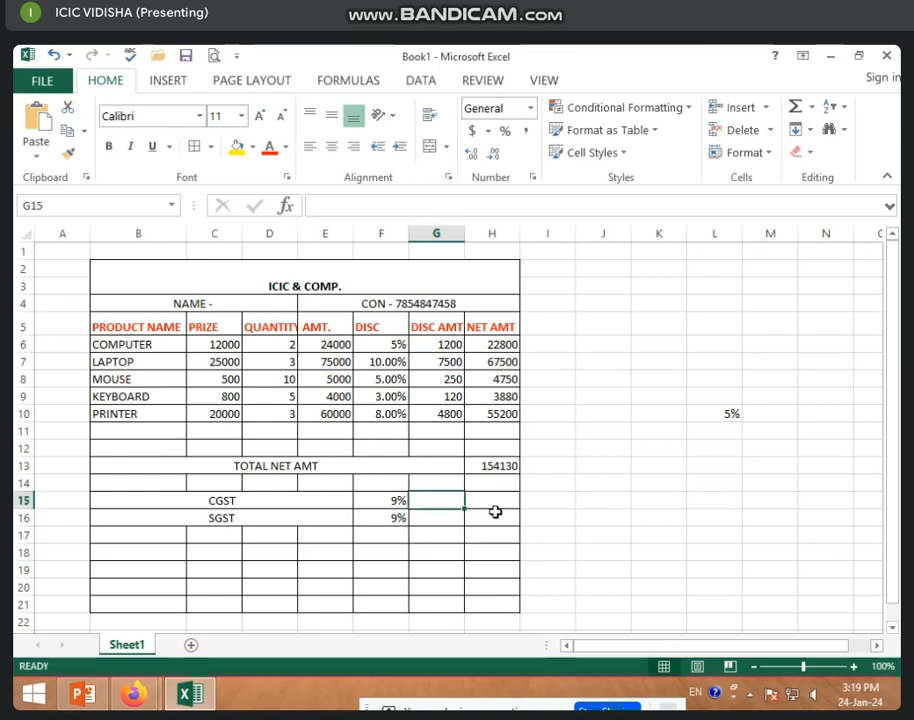
click(496, 477)
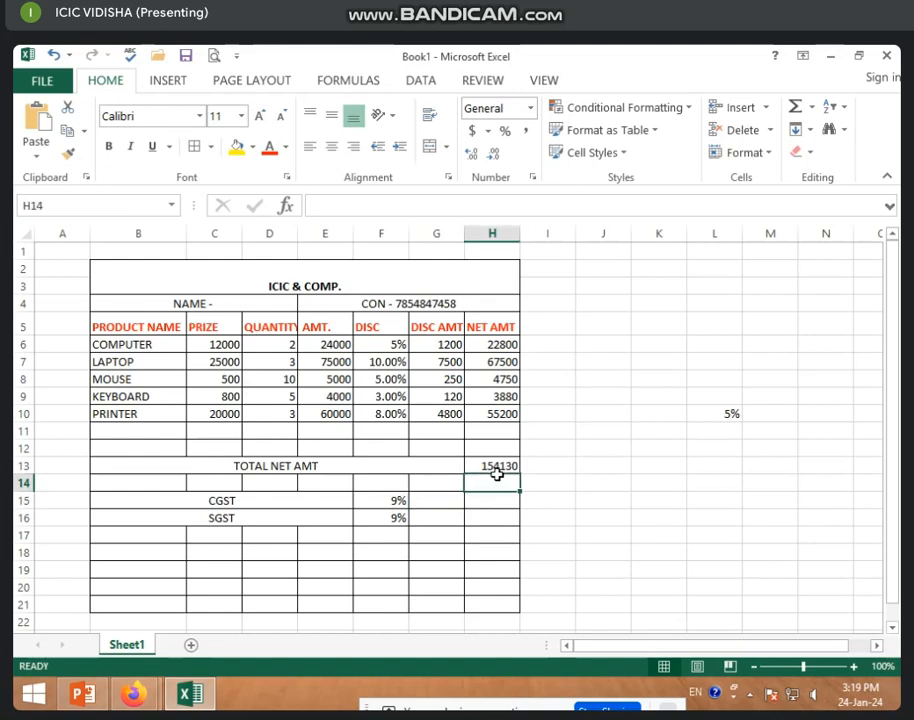
click(497, 467)
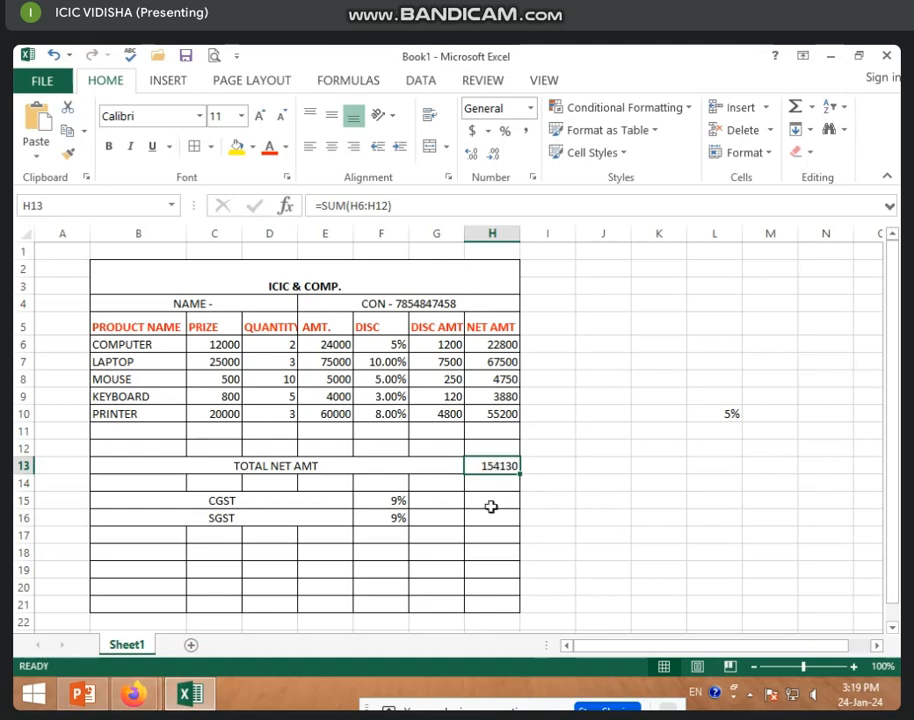
click(489, 507)
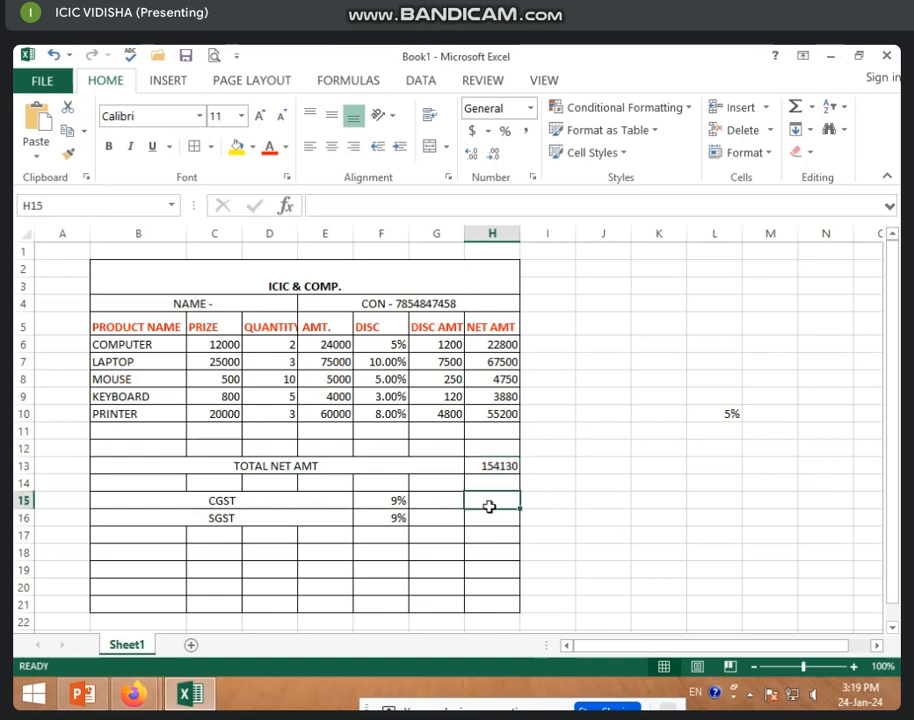
text(=)
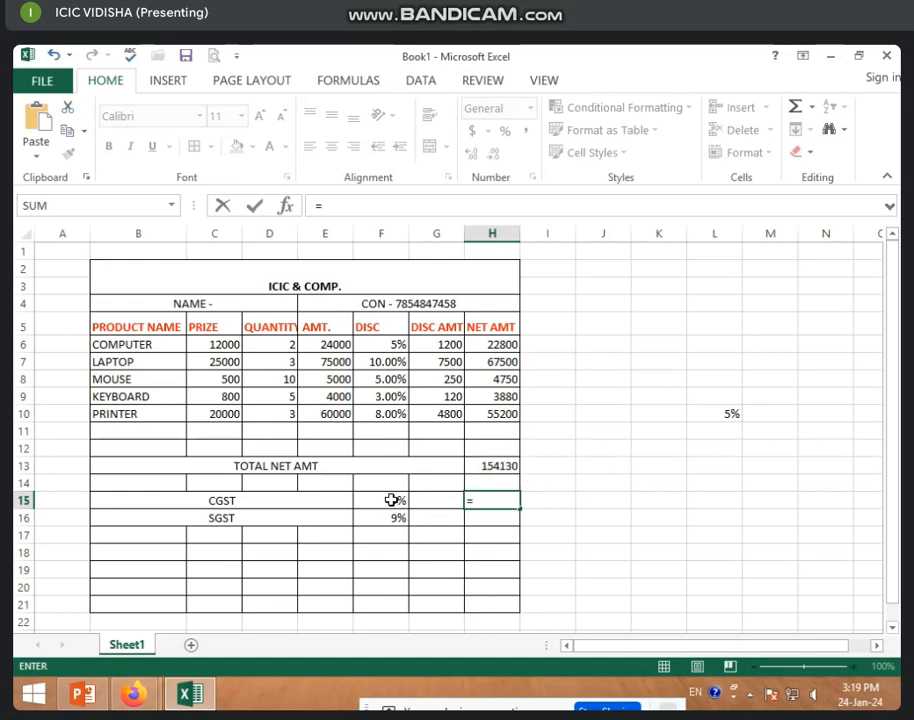
click(384, 501)
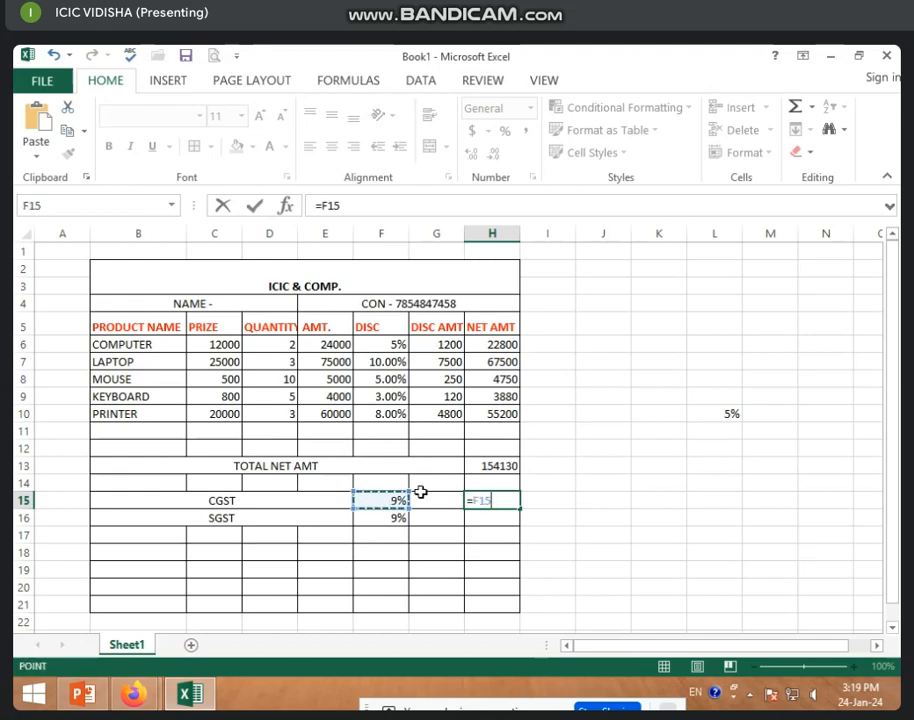
text(*)
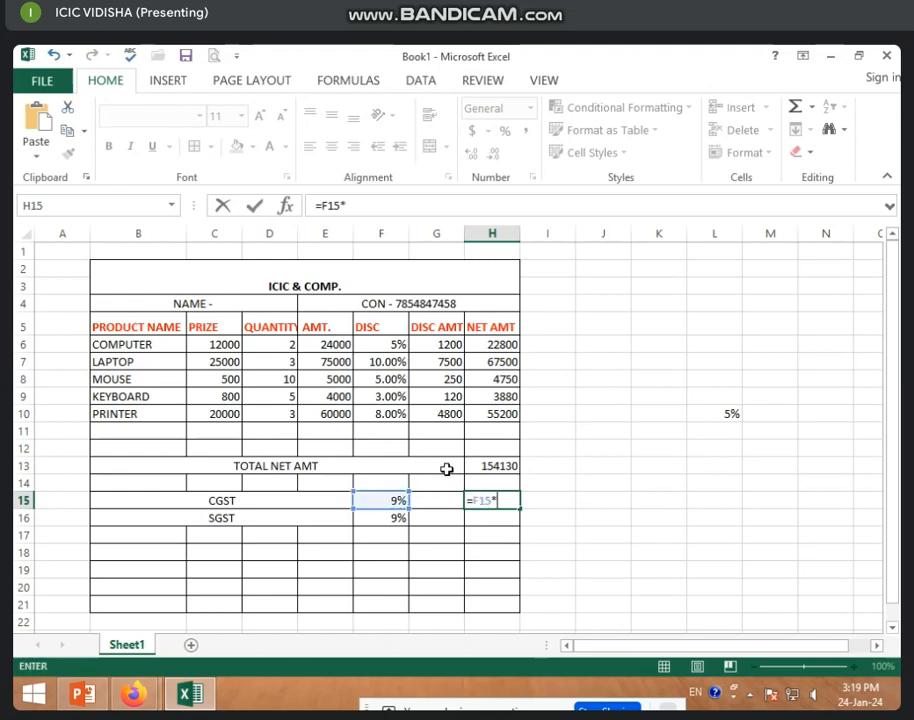
click(490, 466)
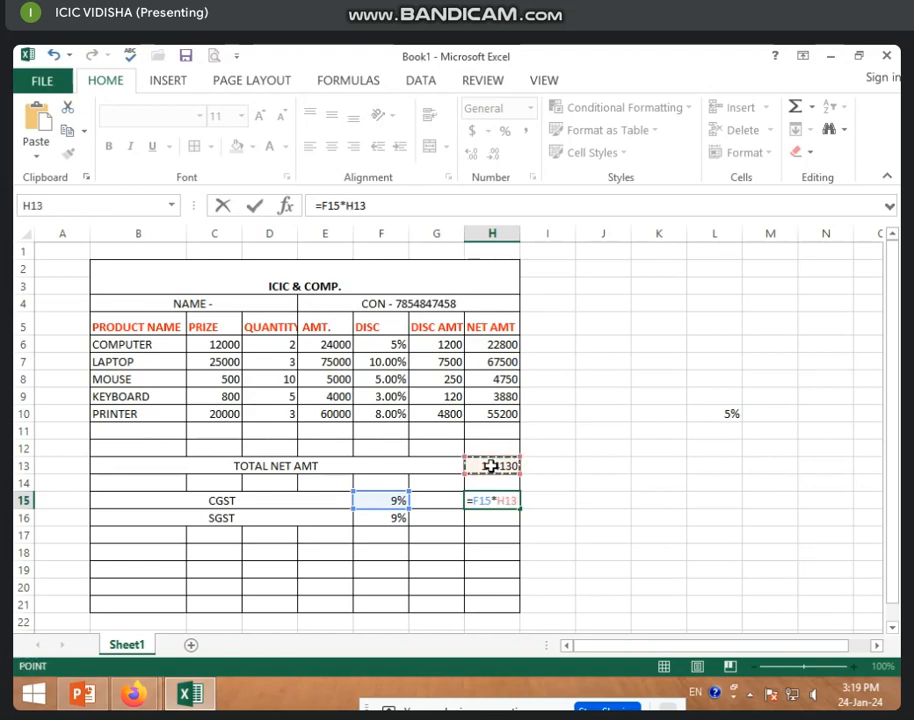
key(Return)
click(477, 505)
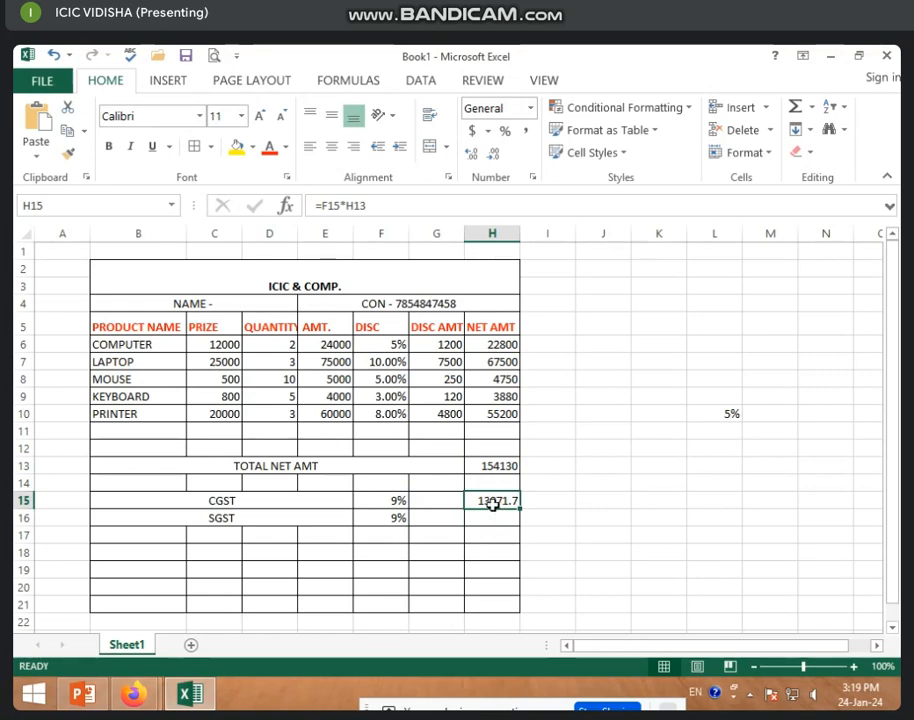
Calculate the SGST amount in H16 with the formula =F16*H13.
click(485, 522)
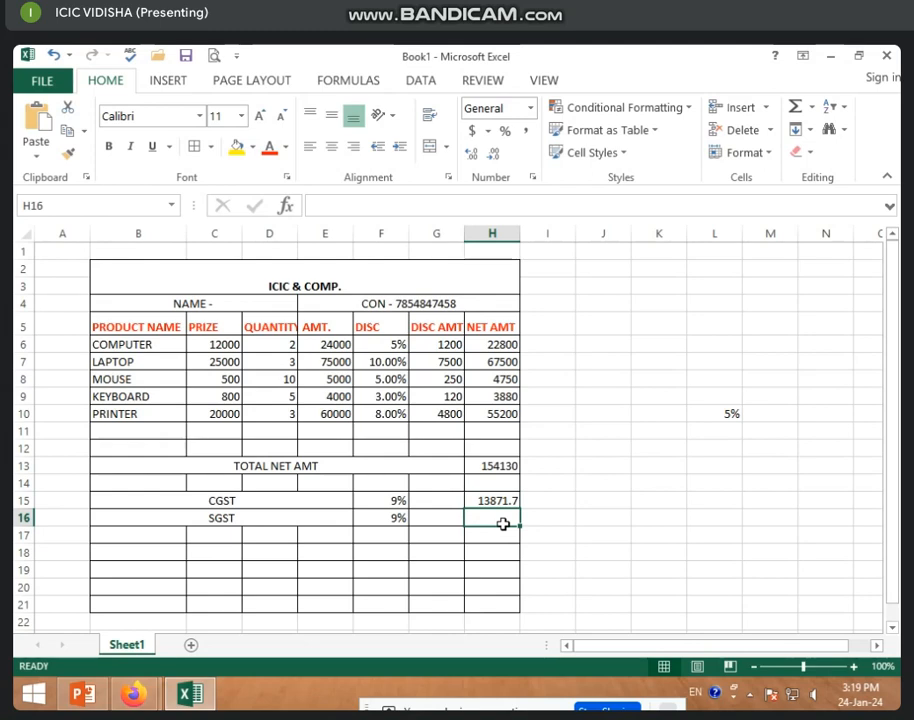
text(=)
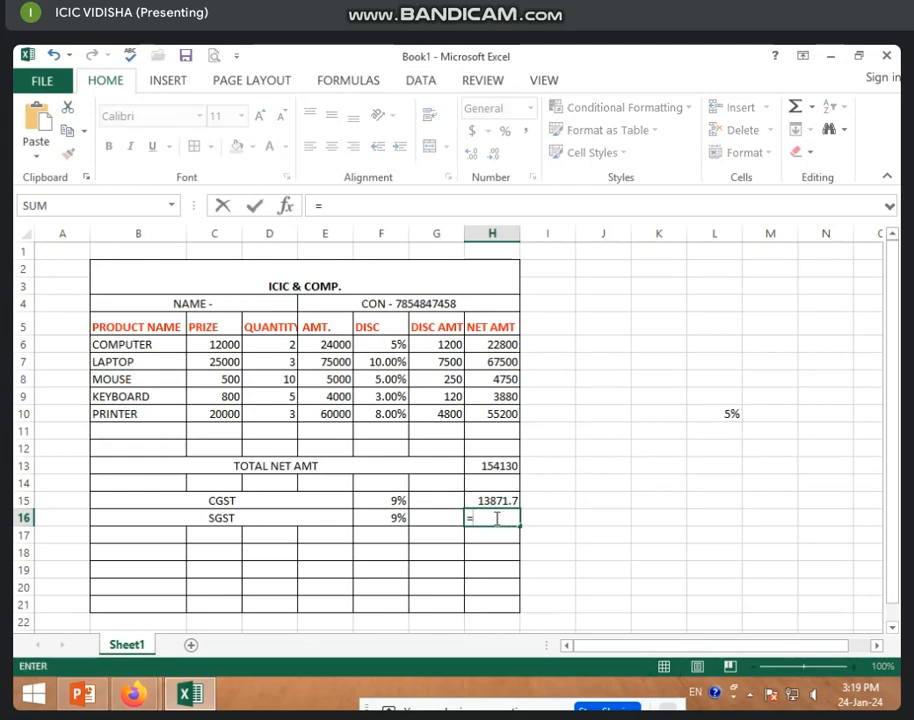
click(369, 516)
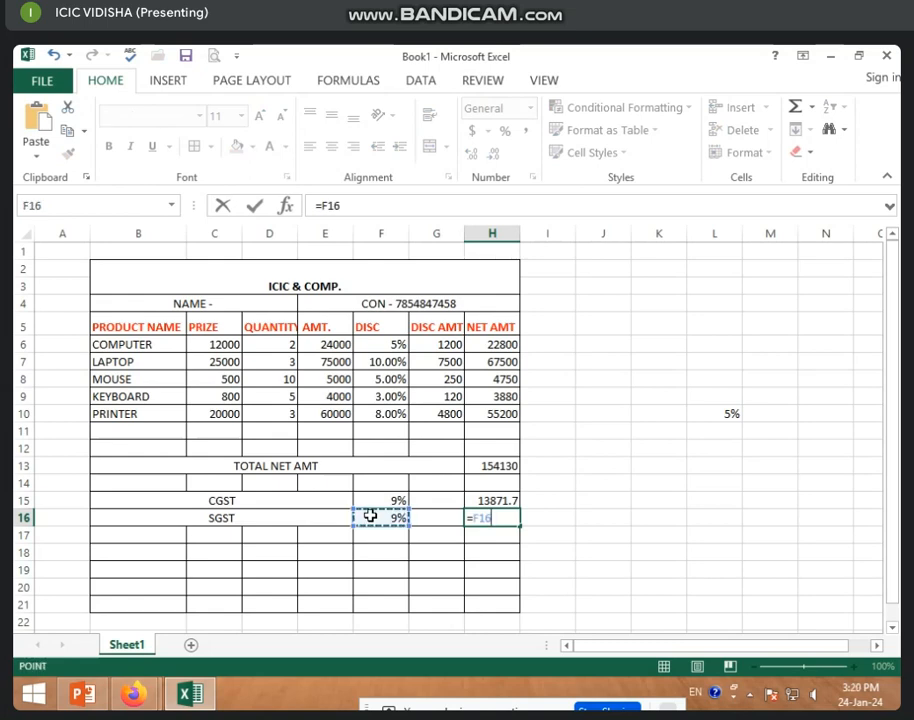
text(*)
click(473, 468)
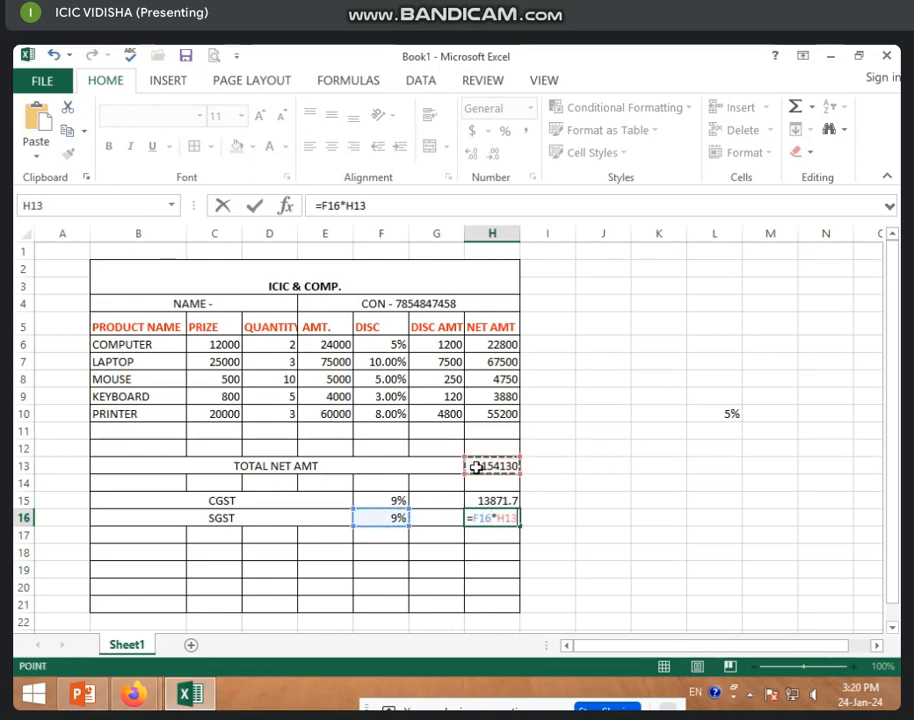
key(Return)
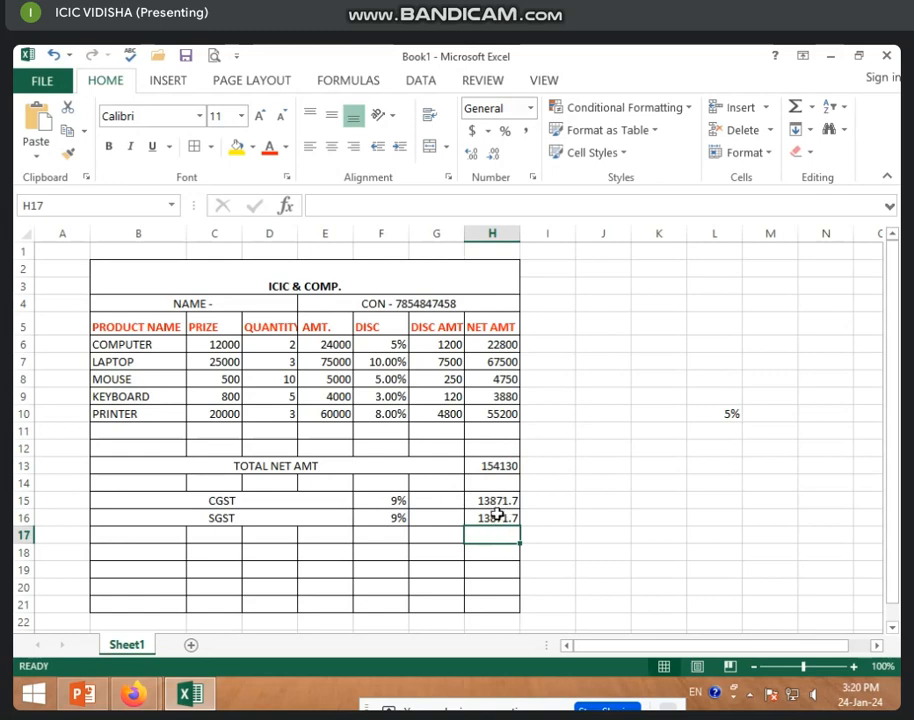
Merge and center cells B18:G18 and enter the label GRAND TOTAL.
click(195, 587)
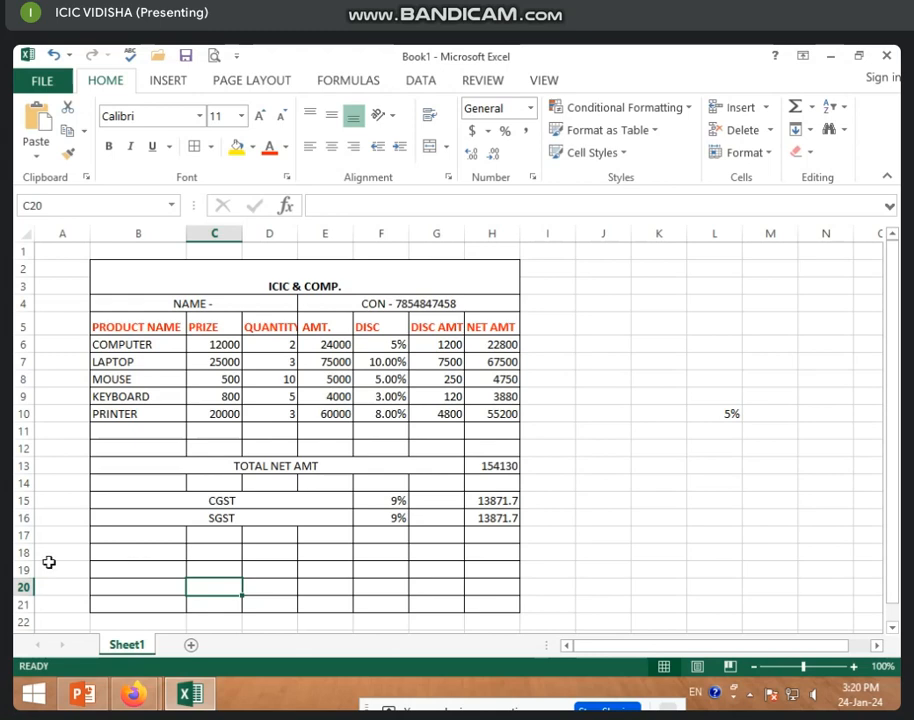
drag(150, 554, 412, 549)
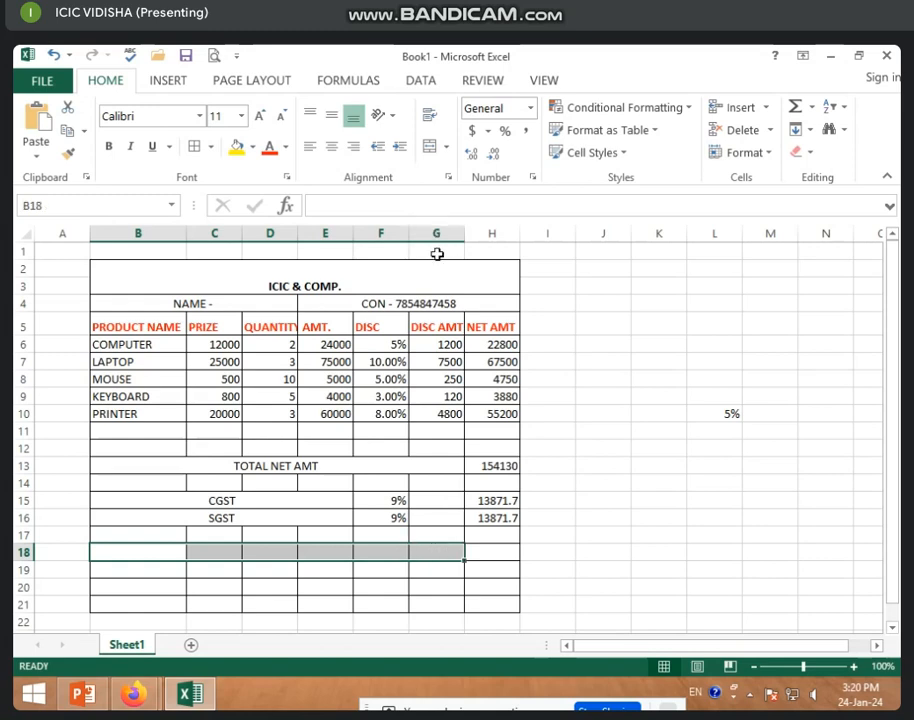
click(430, 147)
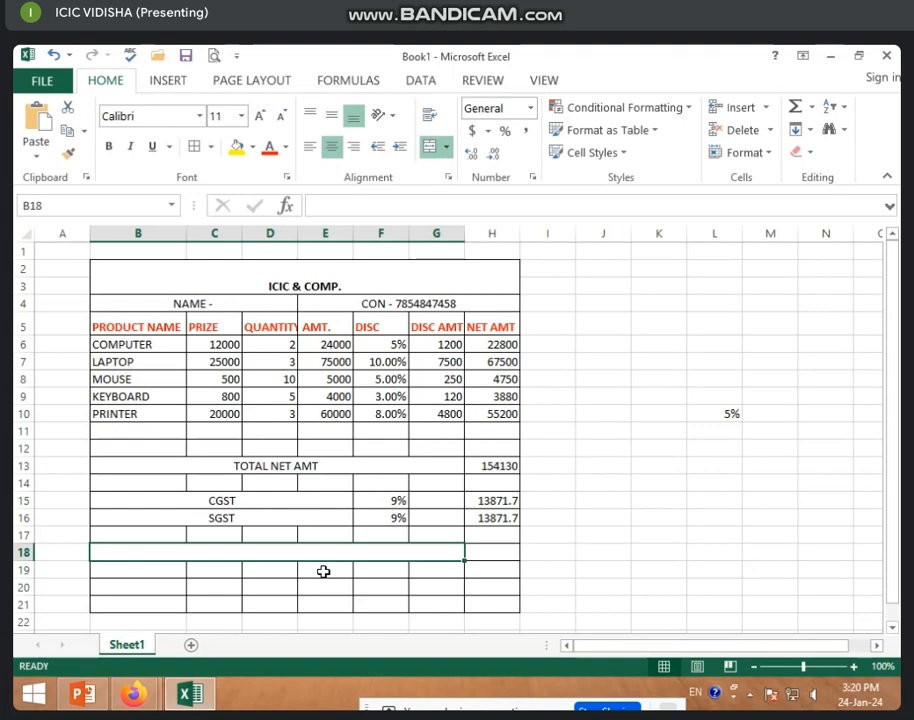
text(GRAND)
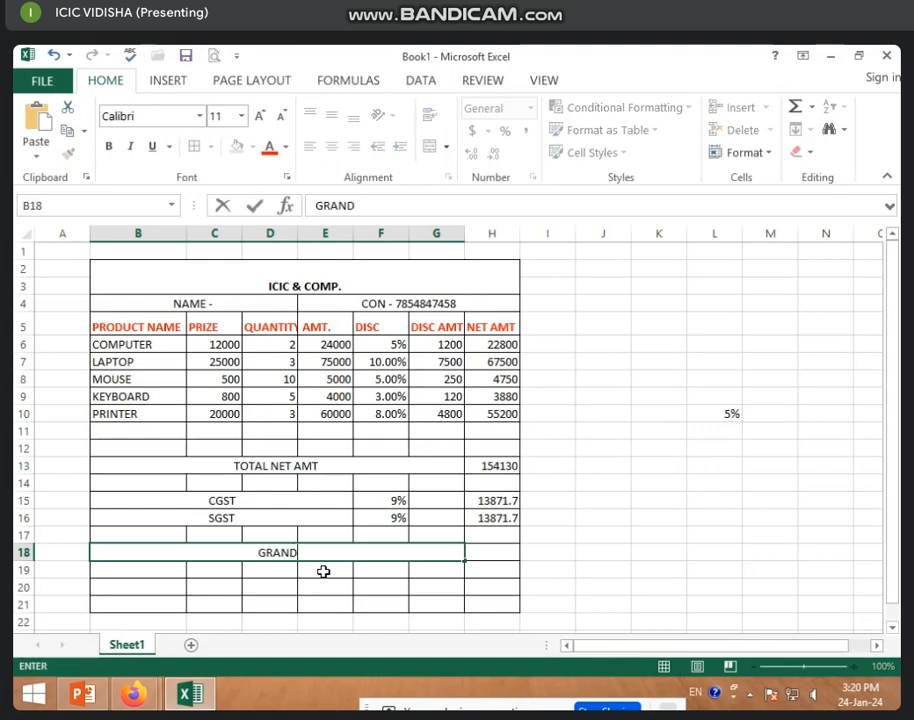
text( TOTAL)
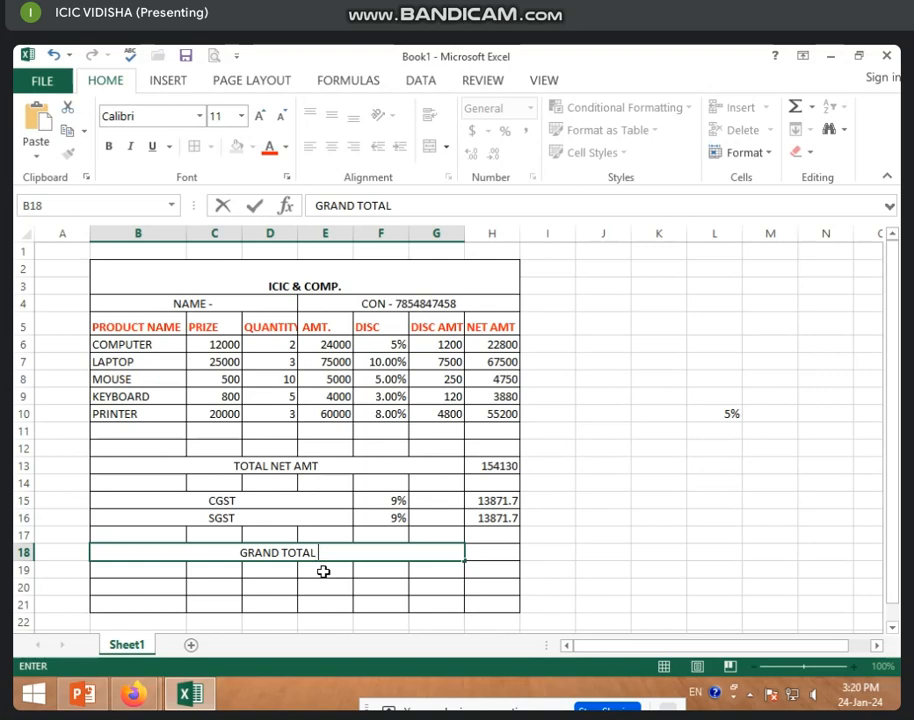
click(497, 565)
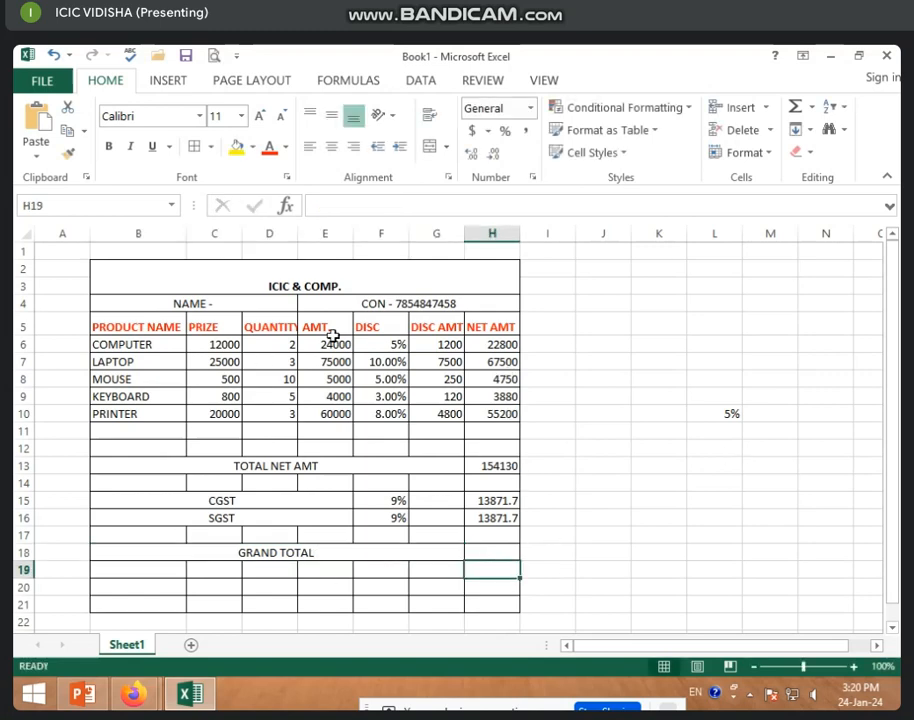
Review the discount rates in F6:F10 and the CGST and SGST amounts in H15:H16, ending on the grand total cell H18.
drag(400, 344, 398, 420)
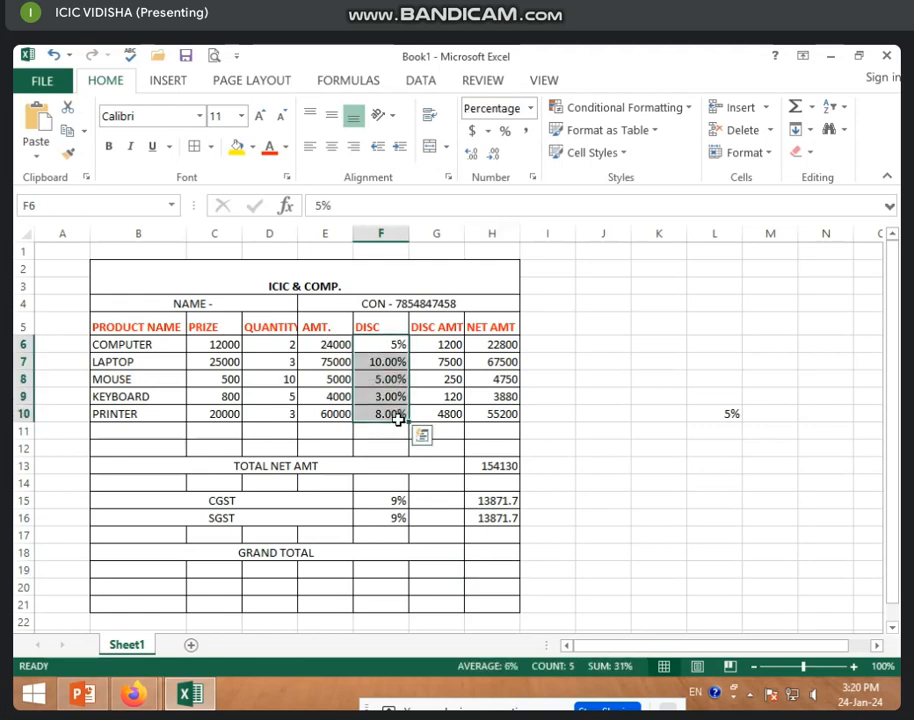
click(414, 505)
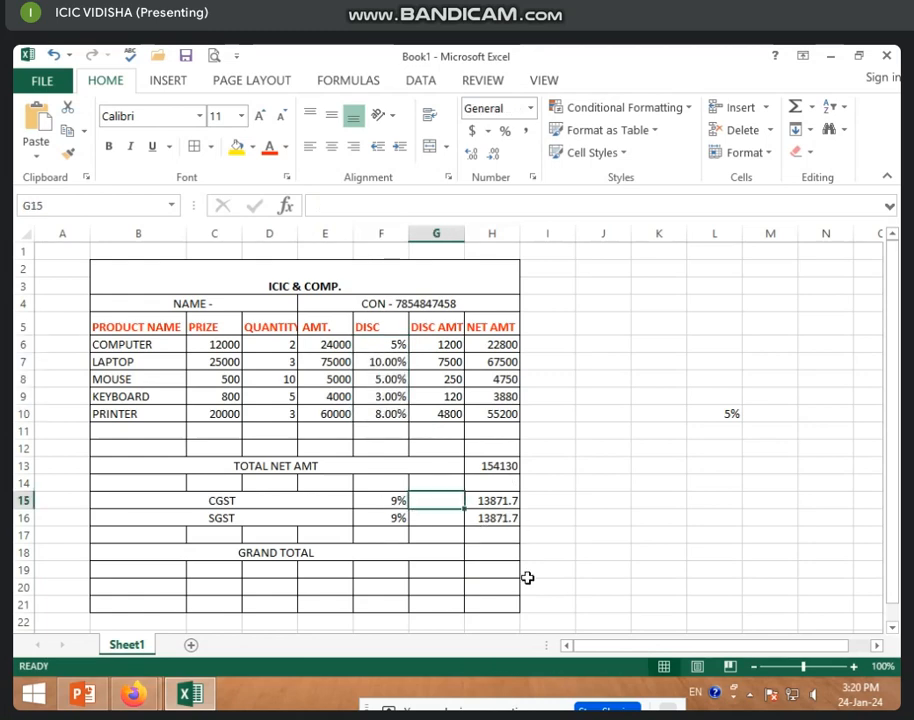
click(495, 563)
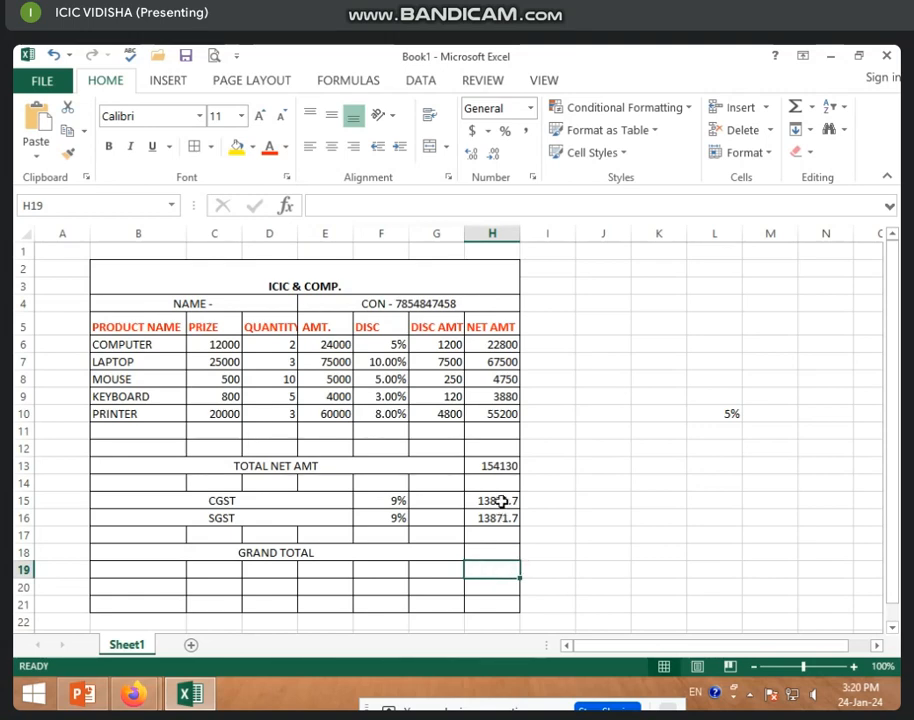
click(502, 502)
drag(503, 504, 503, 518)
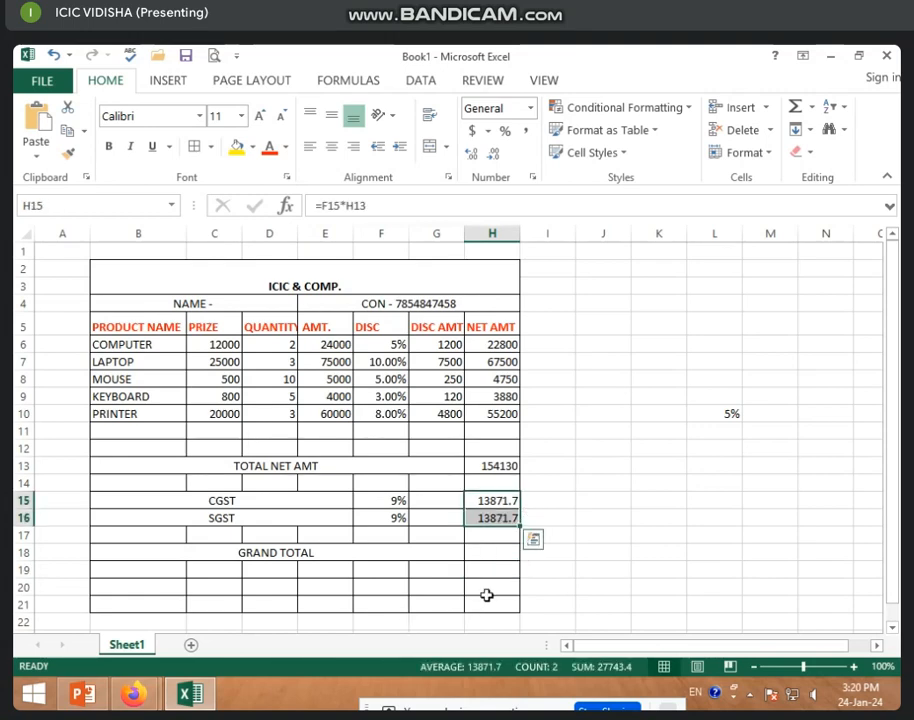
click(484, 592)
click(497, 552)
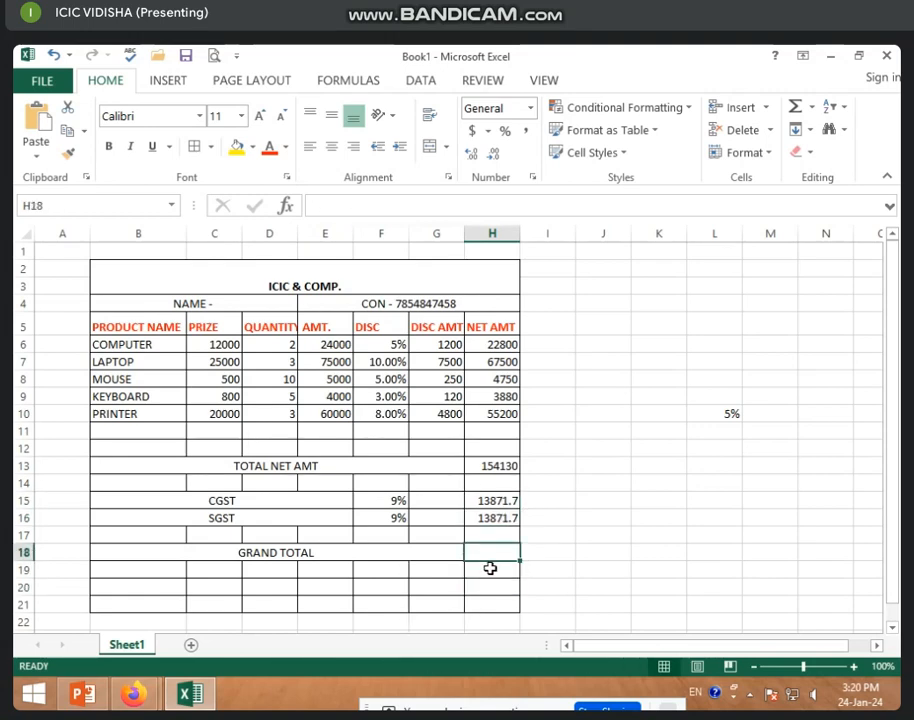
Calculate the grand total in H18 with the formula =H13+H15+H16.
text(=)
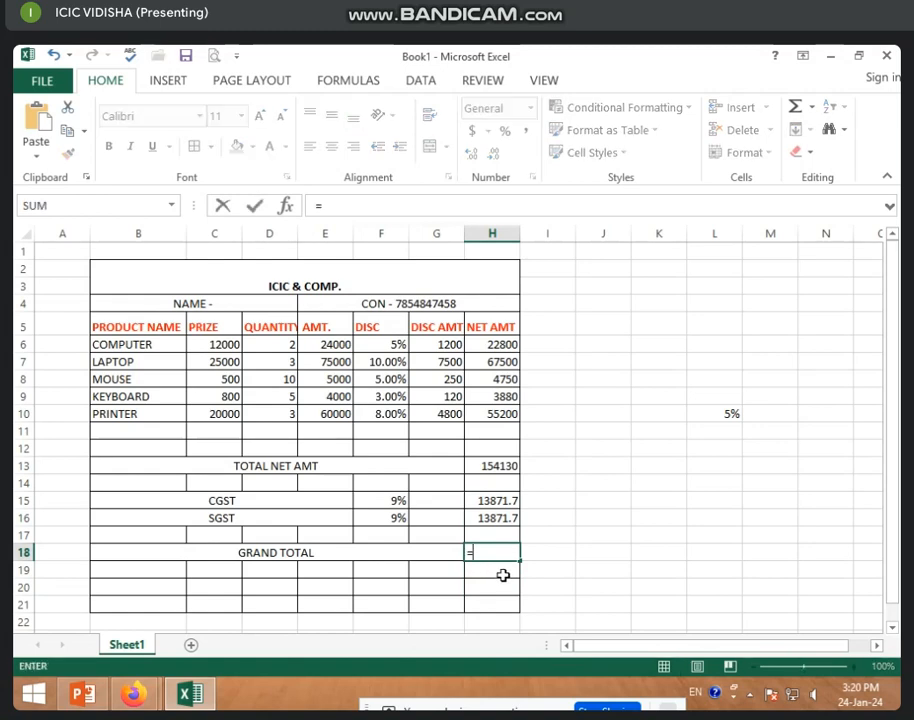
click(499, 467)
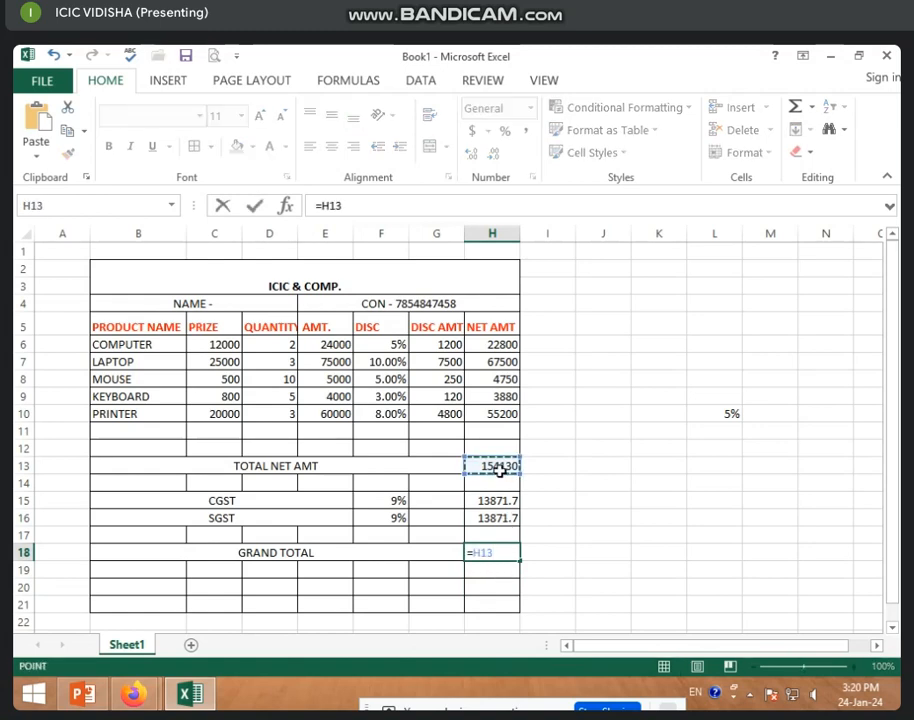
text(+)
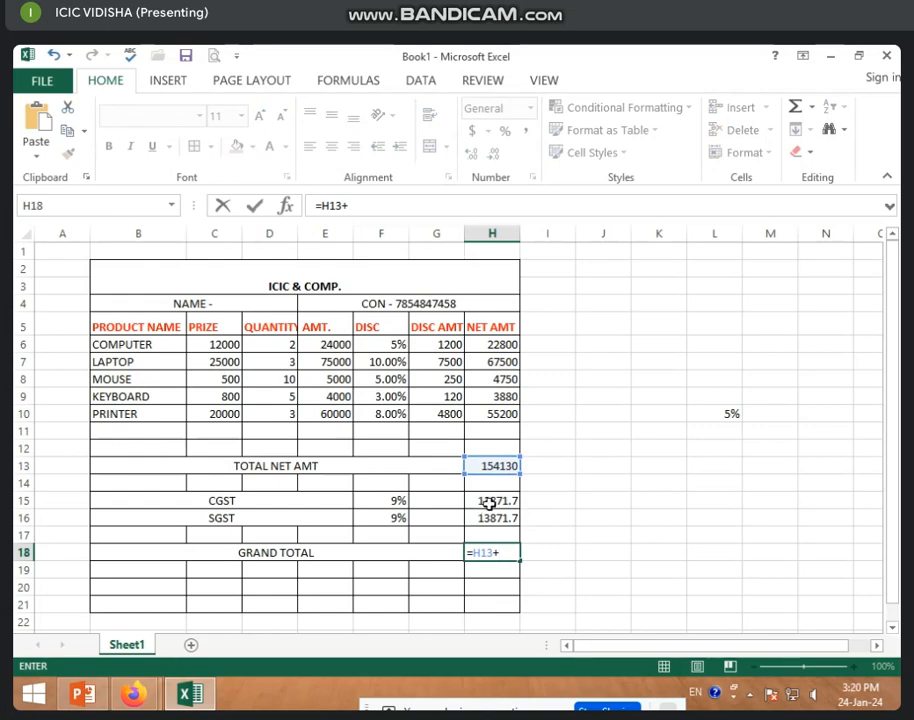
click(489, 504)
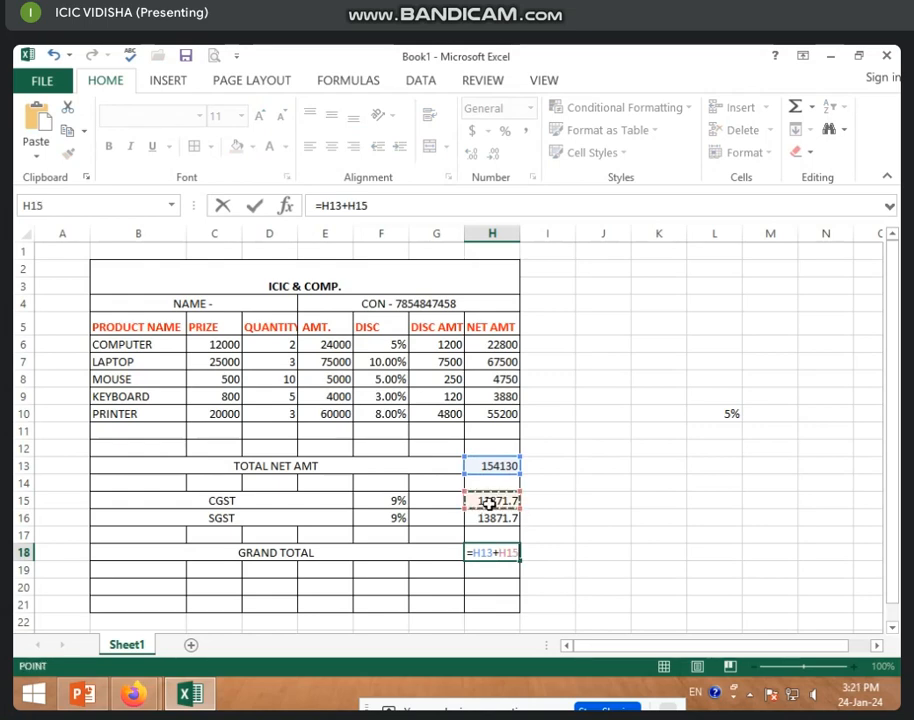
text(+)
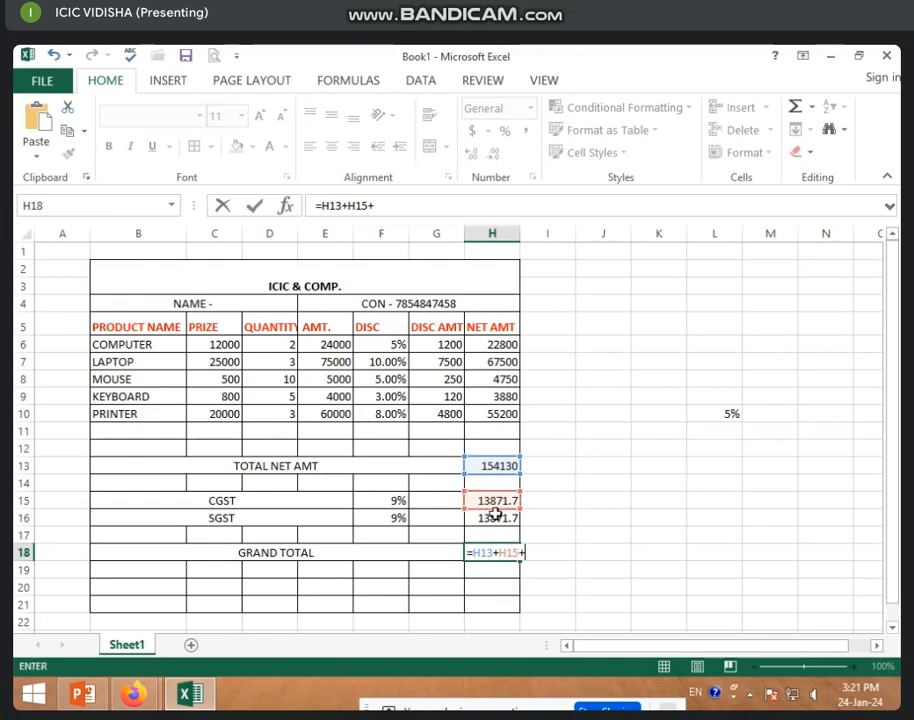
click(495, 518)
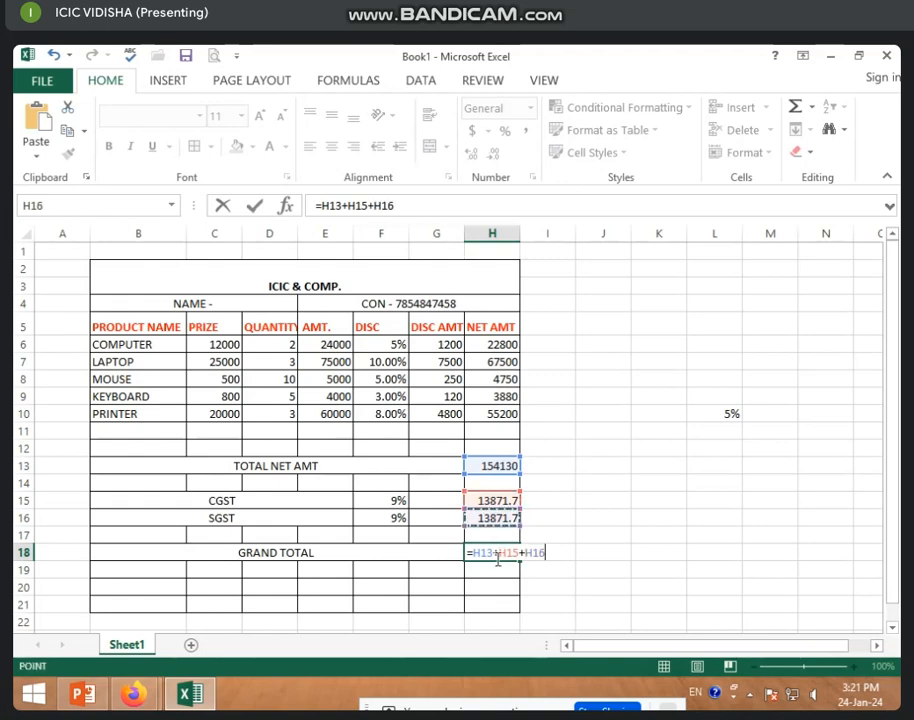
key(Return)
click(489, 553)
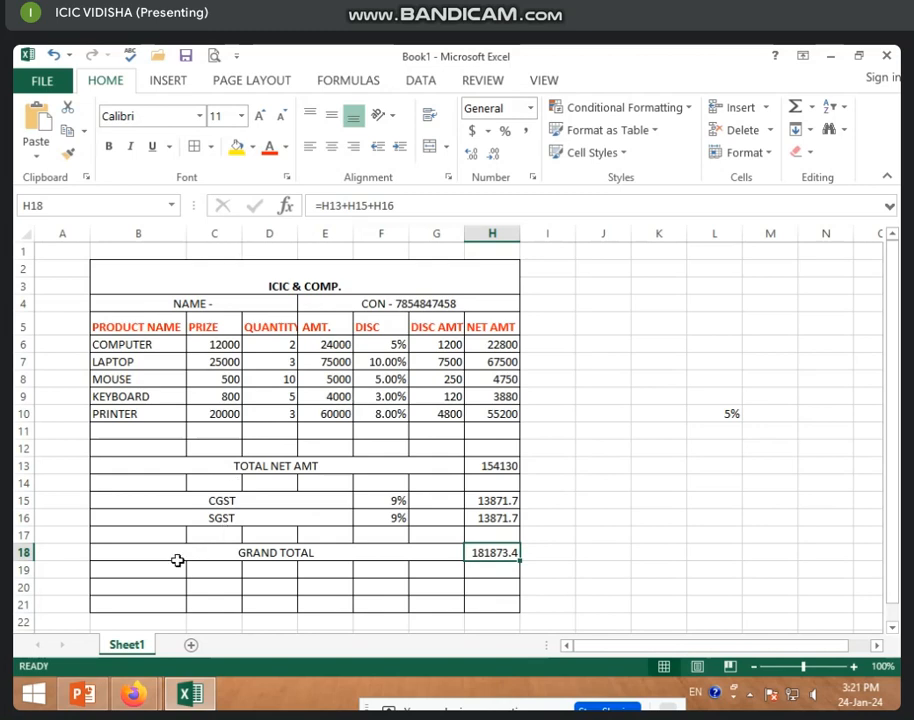
Fill the column header cells B5:H5 and the merged company title cell with yellow.
drag(110, 326, 514, 322)
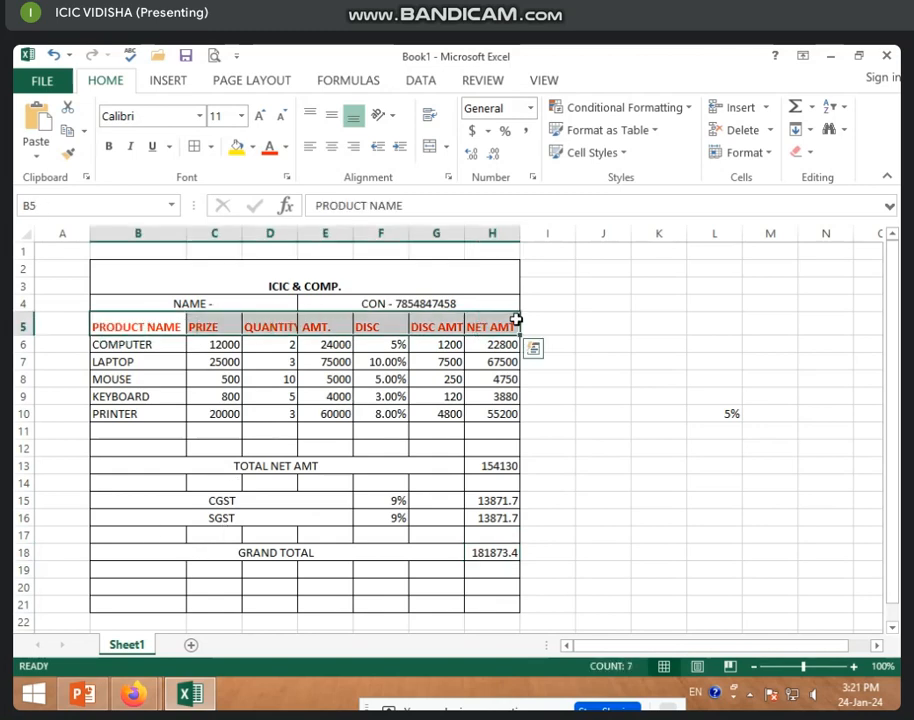
click(237, 147)
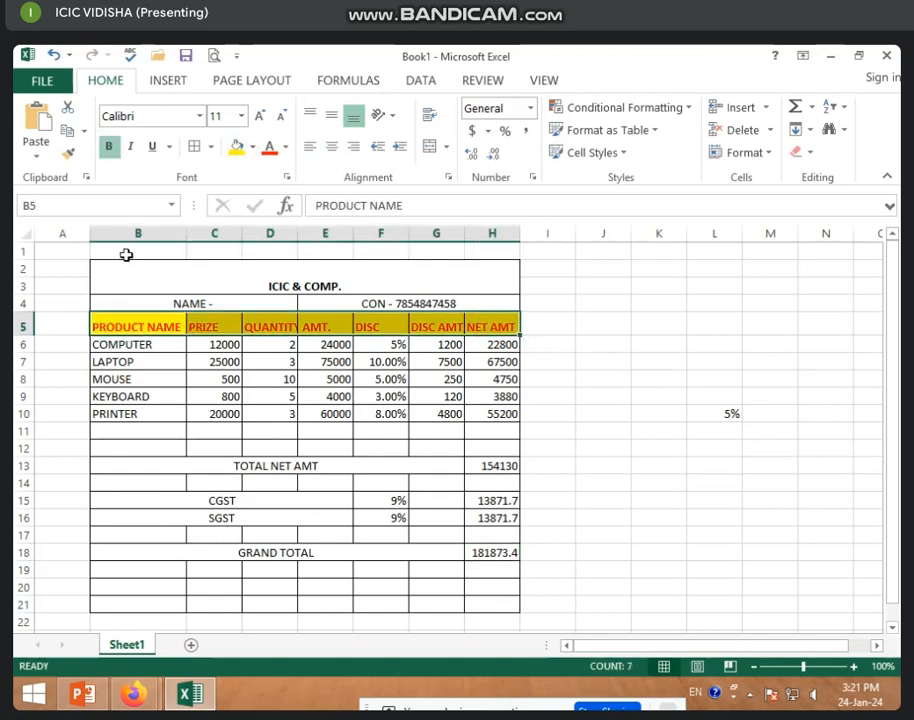
click(214, 271)
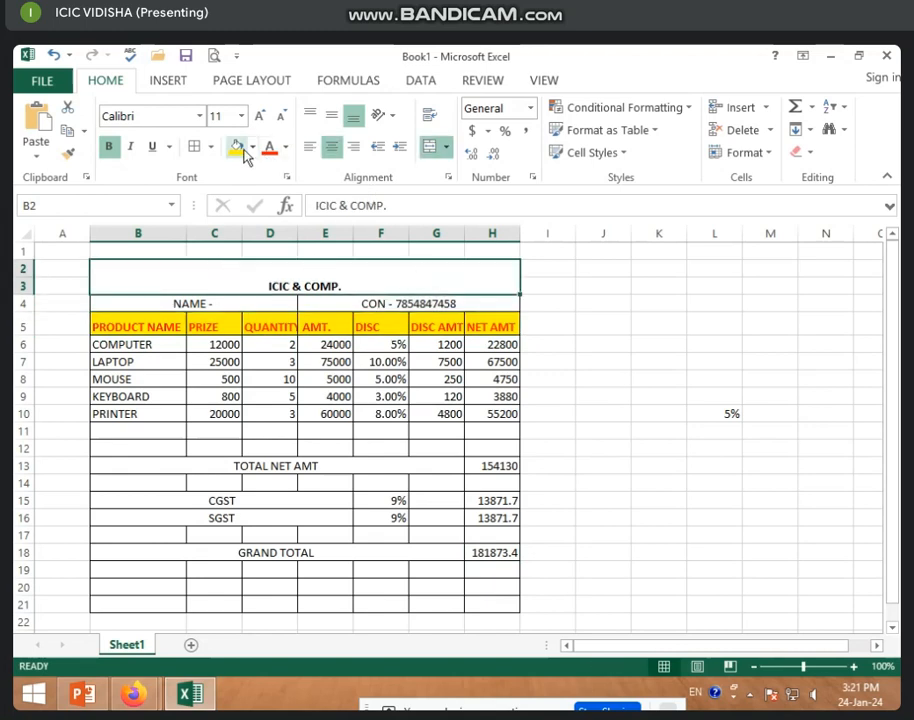
click(237, 147)
click(255, 600)
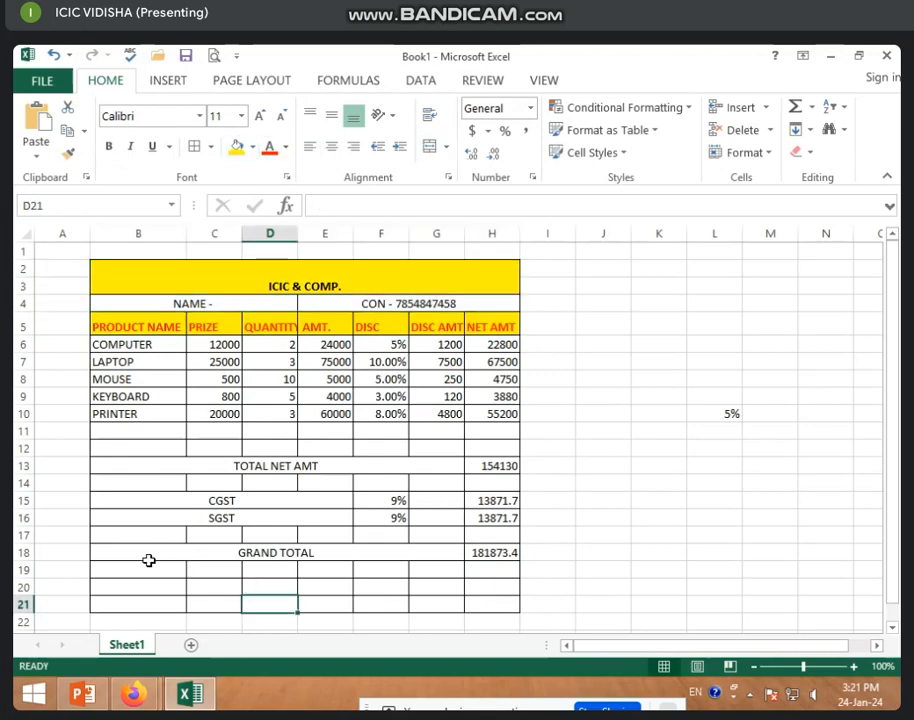
Format the GRAND TOTAL row B18:H18 with light blue text and a light blue-gray fill.
click(259, 551)
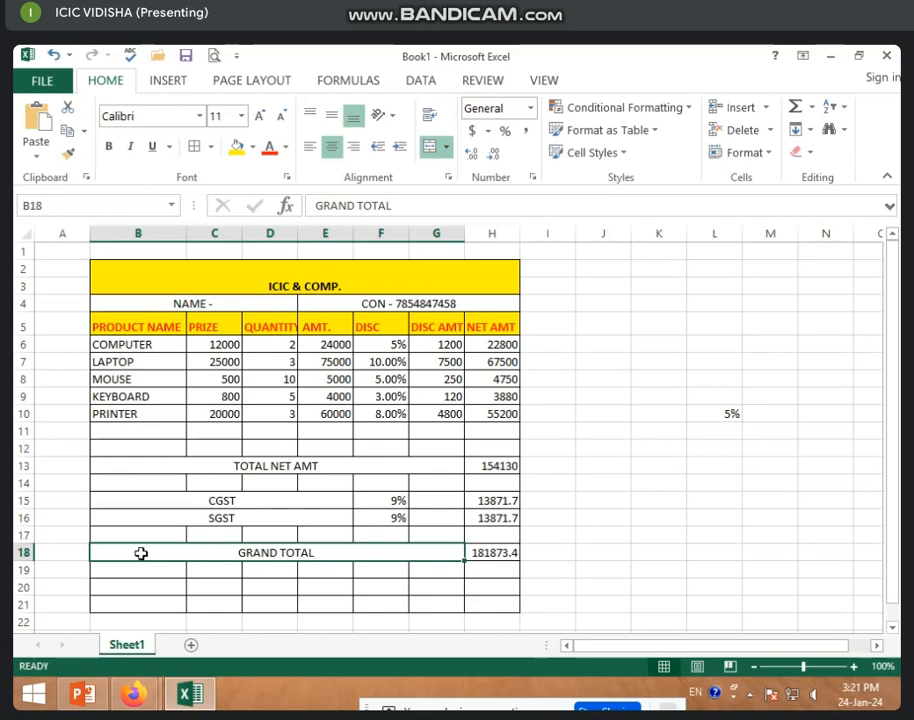
drag(292, 553, 495, 544)
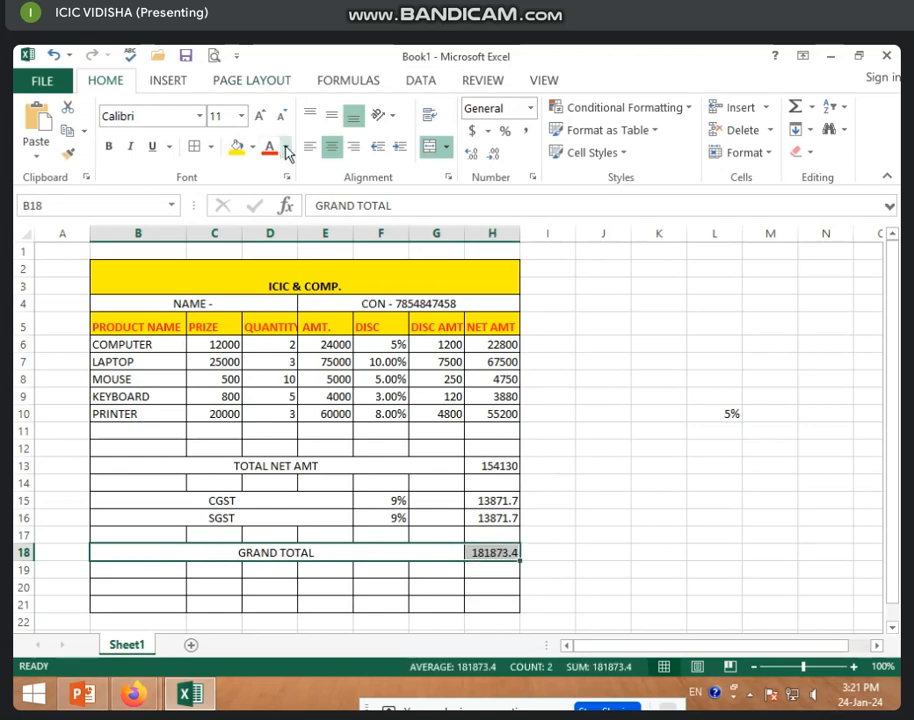
click(285, 147)
click(373, 323)
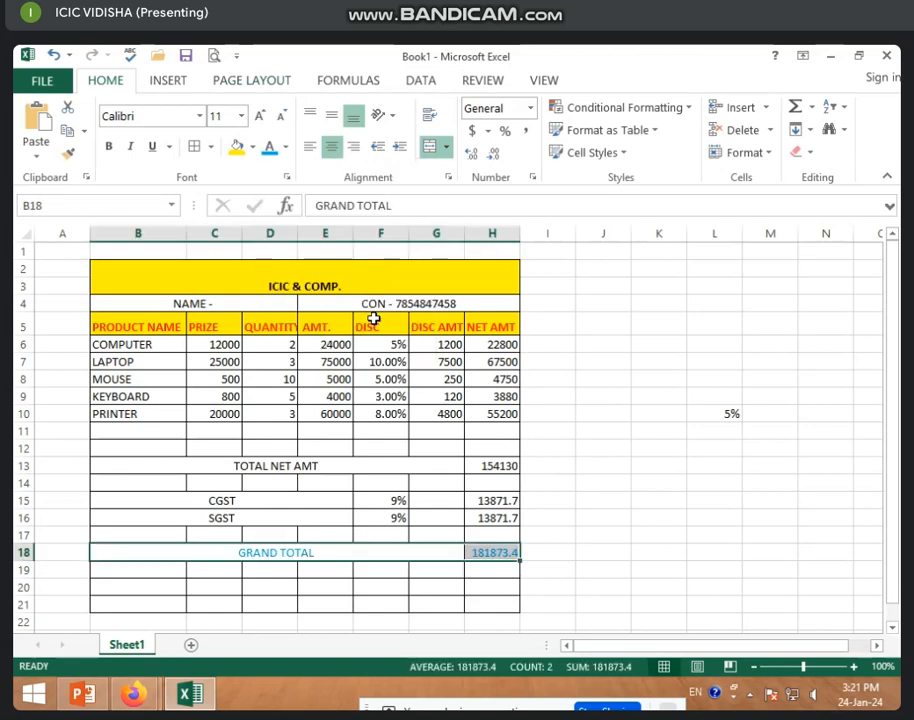
click(252, 148)
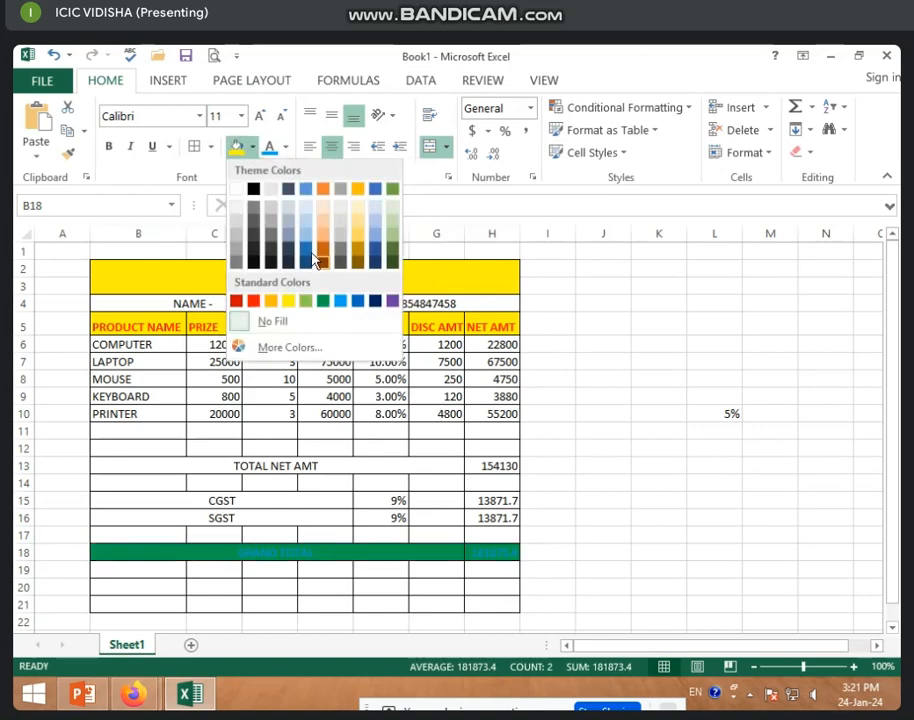
click(288, 213)
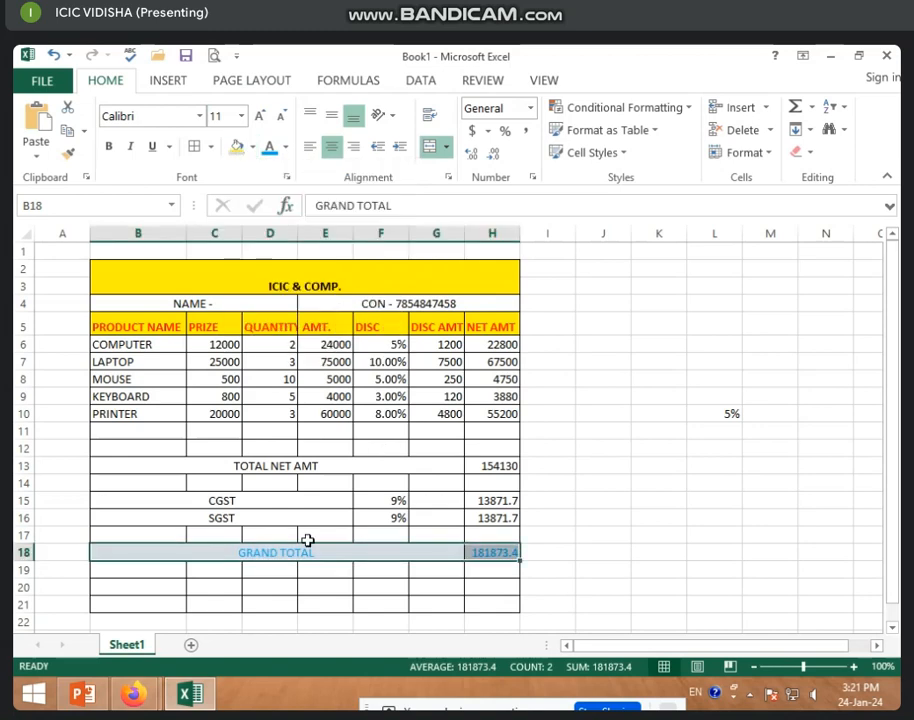
click(332, 600)
Make the GRAND TOTAL label and its amount in row 18 bold.
drag(320, 552, 526, 555)
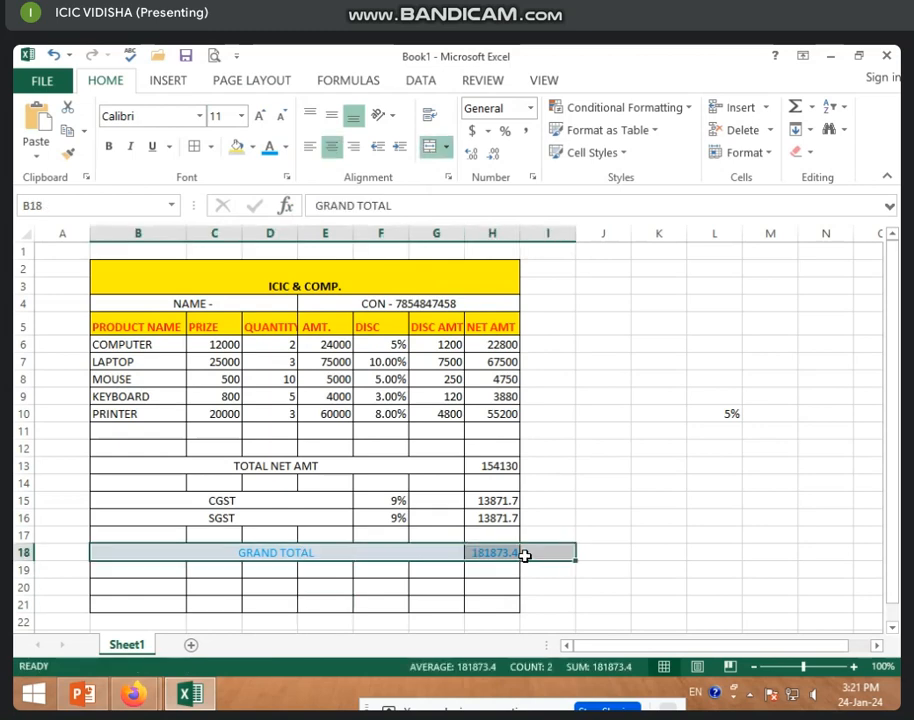
click(108, 146)
click(416, 567)
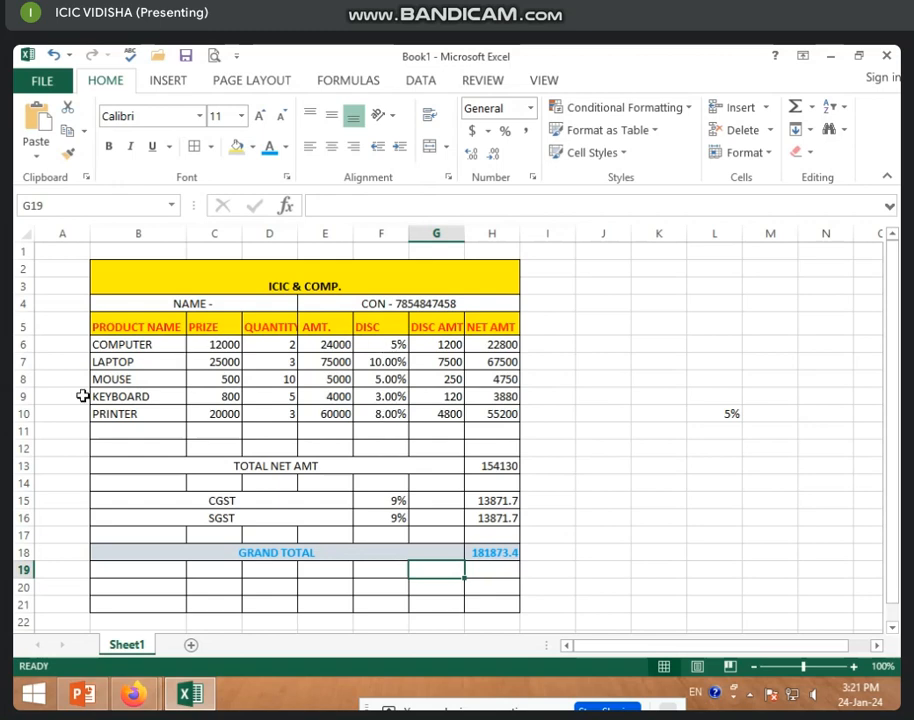
Increase the font size of the title ICIC & COMP. to 20.
click(241, 283)
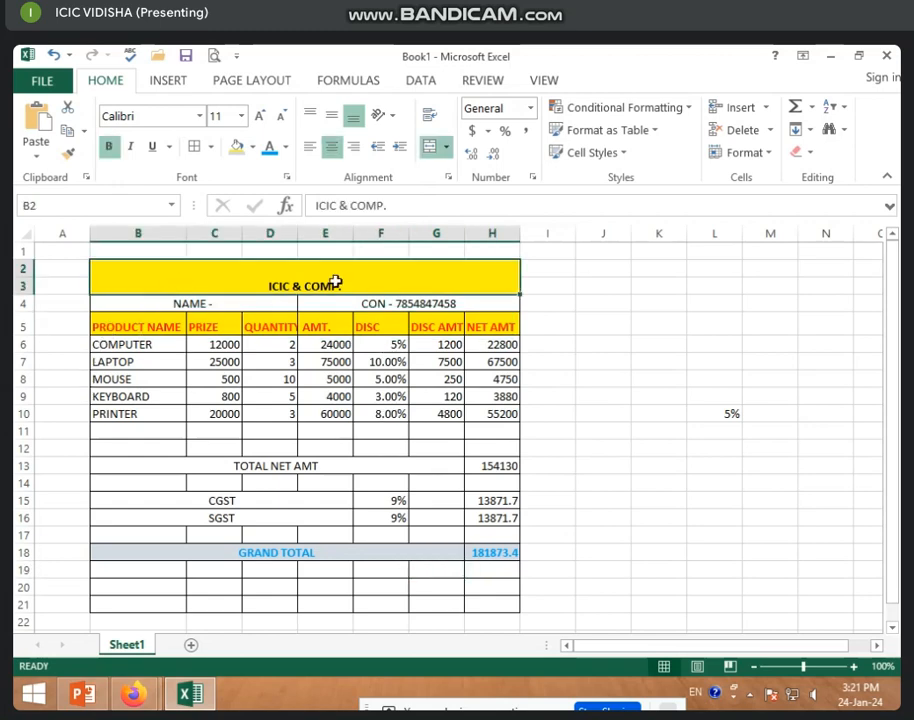
click(260, 116)
click(260, 116)
click(262, 116)
click(262, 116)
click(262, 116)
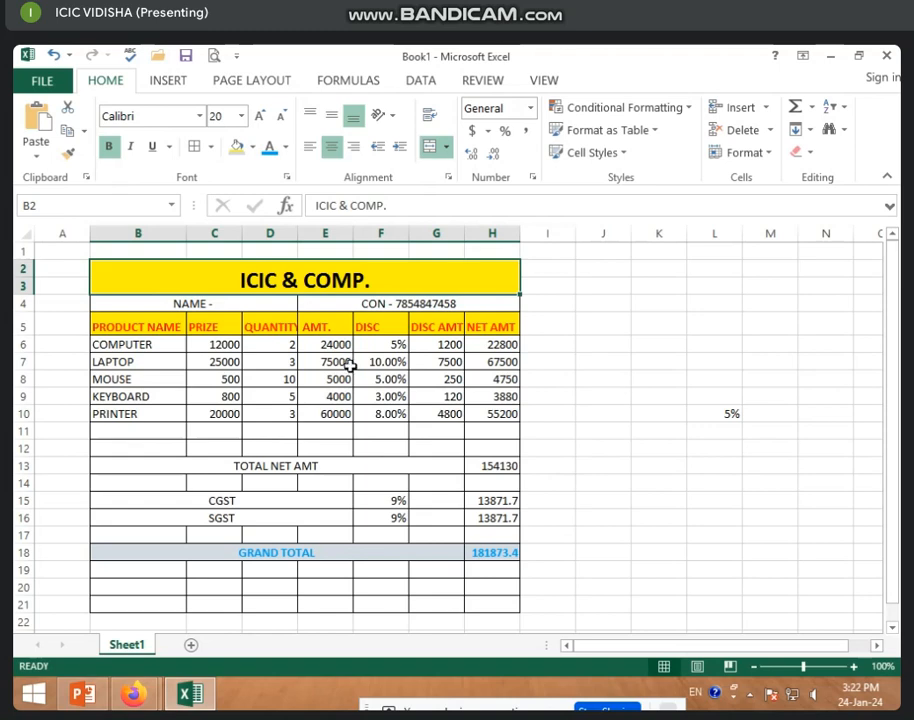
Review the name and contact cells in row 4 and the product name, prize and quantity headers in row 5.
click(219, 305)
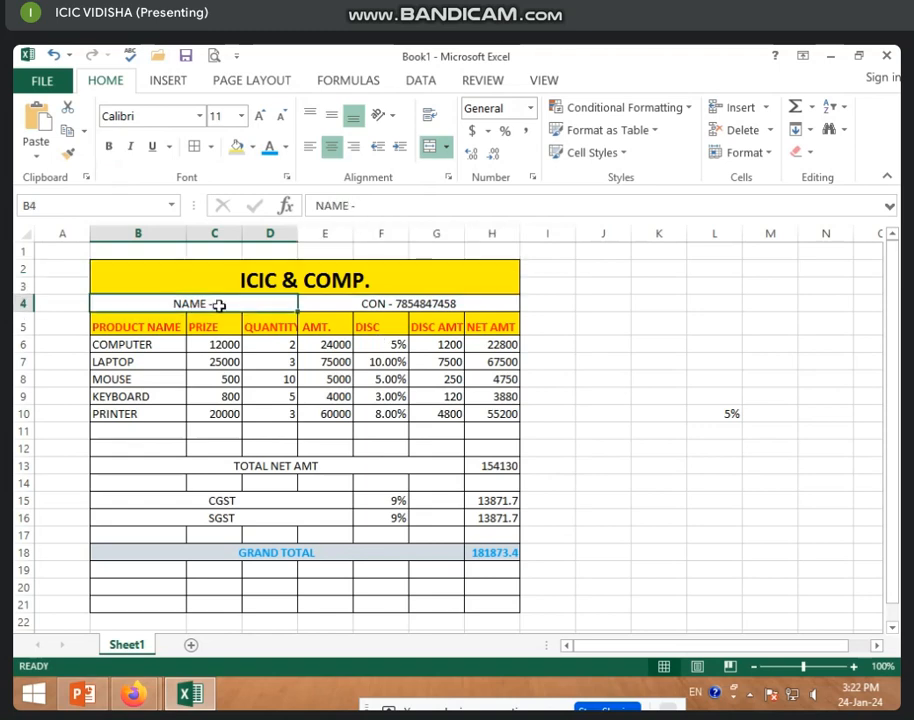
double_click(242, 305)
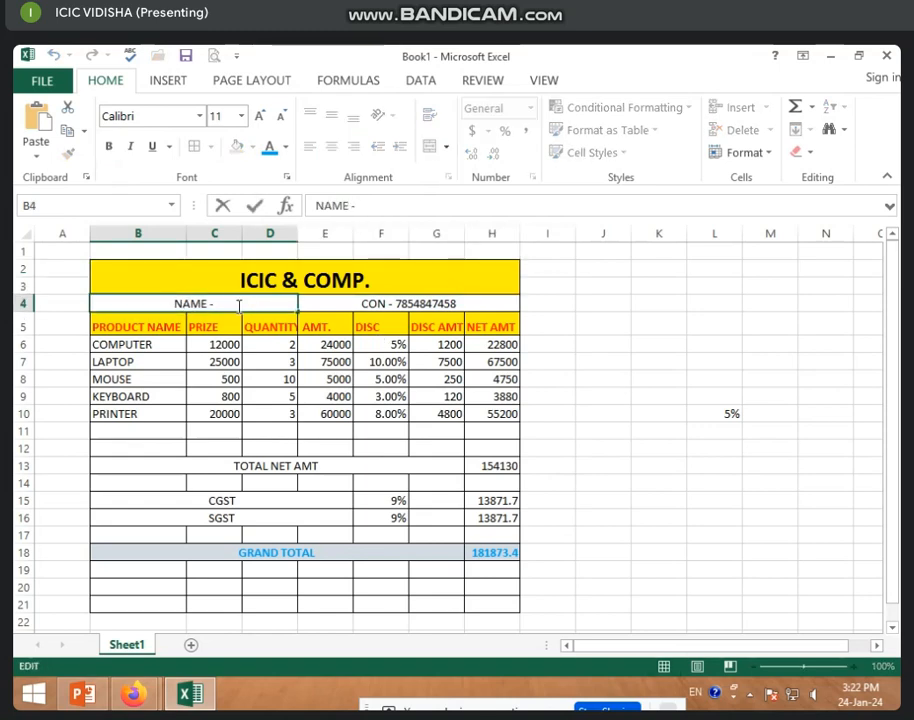
click(447, 303)
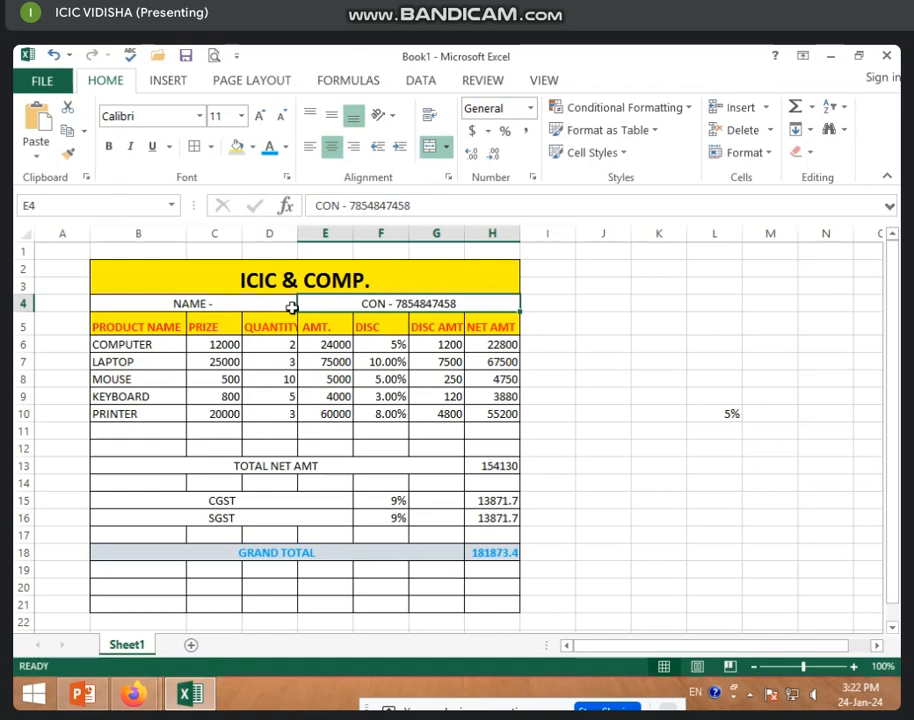
click(172, 357)
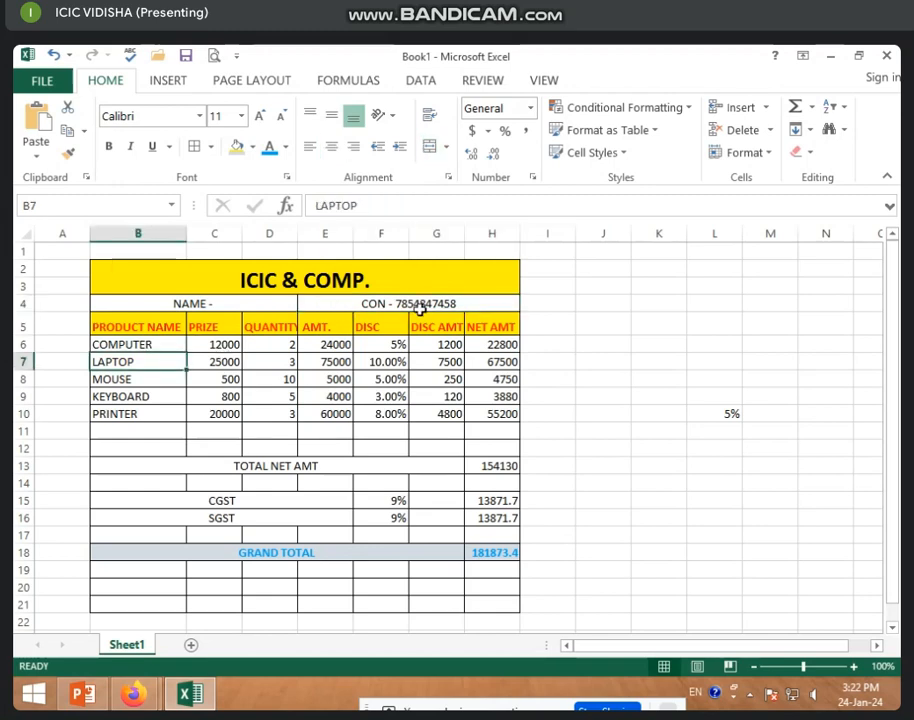
click(478, 304)
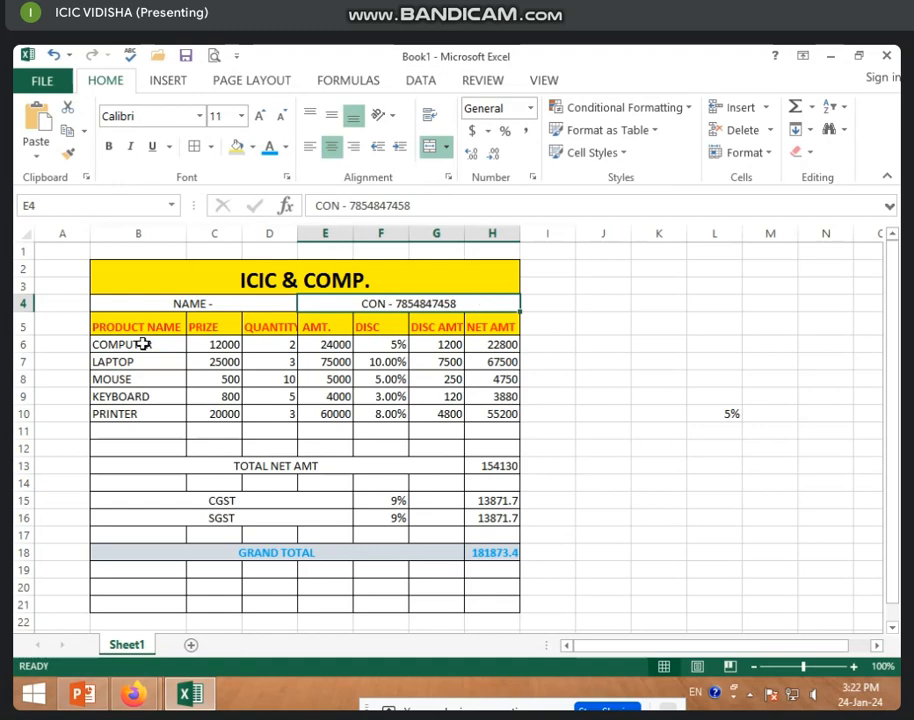
click(143, 339)
click(141, 327)
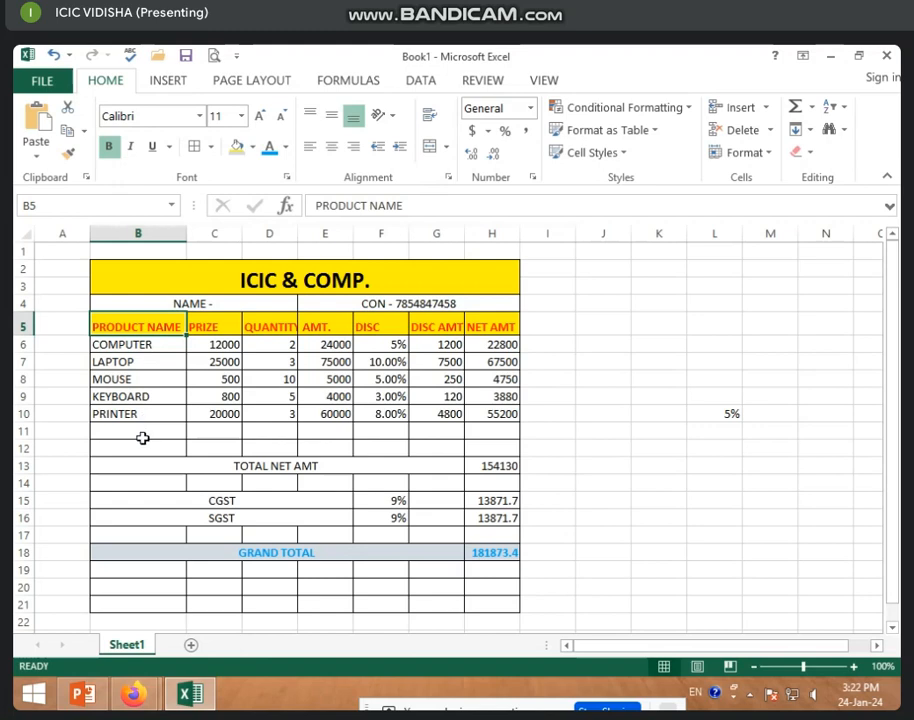
click(214, 327)
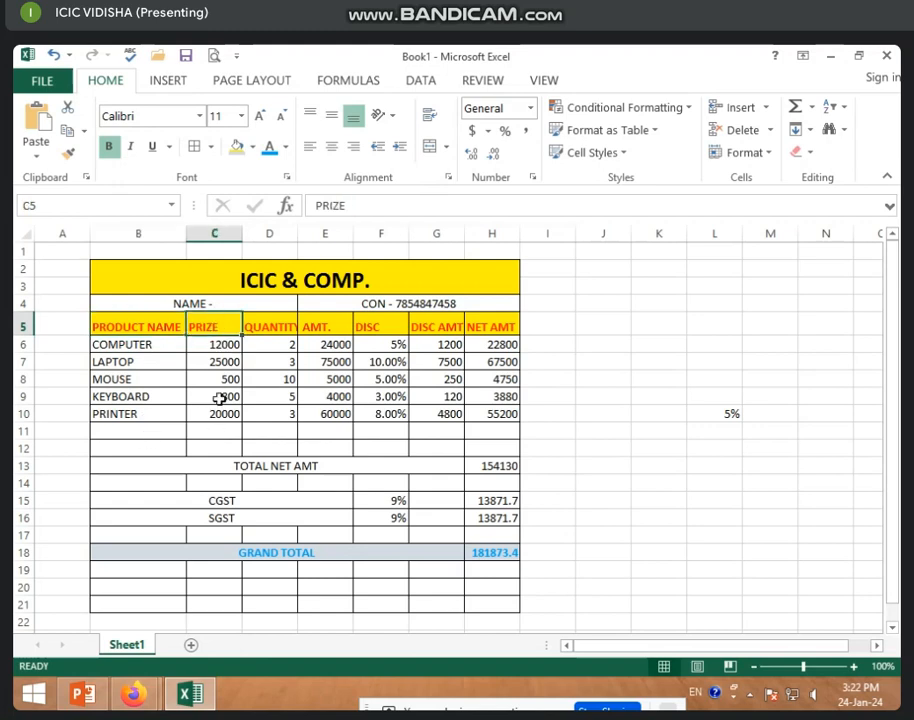
click(286, 331)
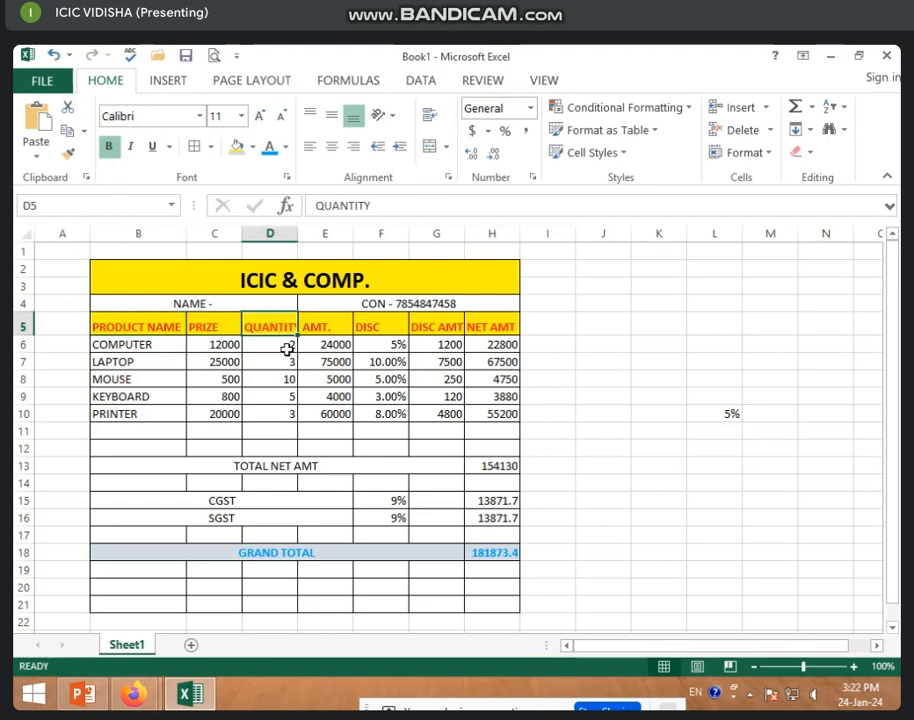
Set the COMPUTER quantity in D6 to 1.
click(277, 346)
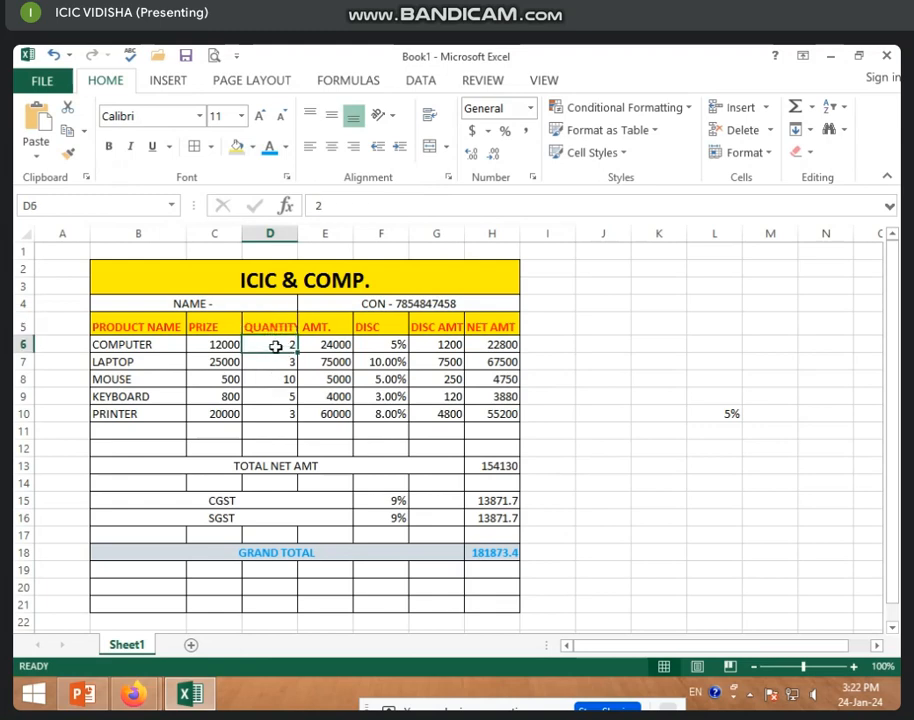
text(1)
click(273, 377)
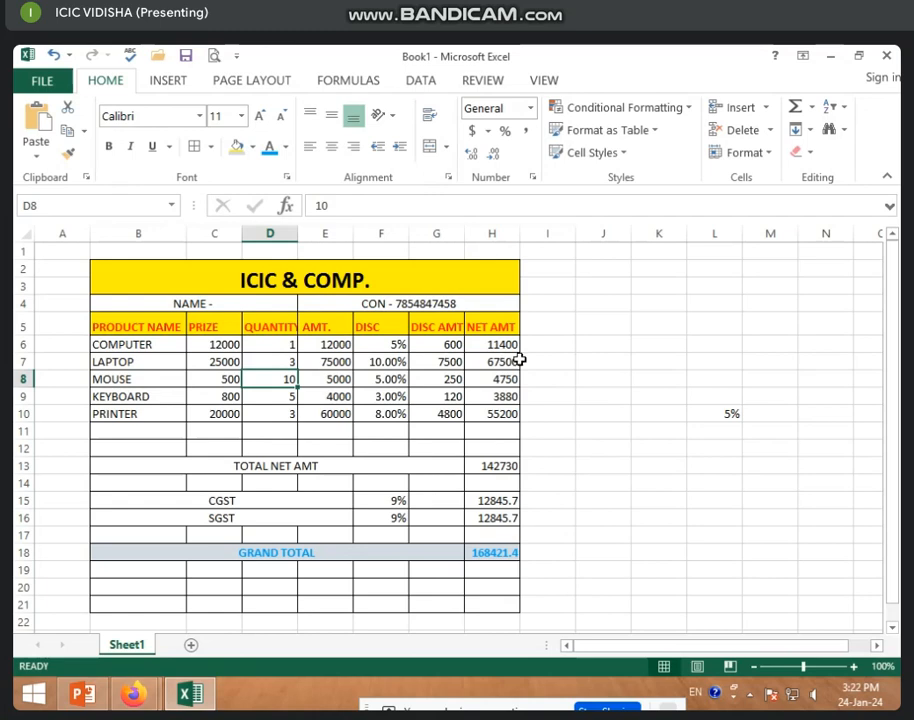
Examine the COMPUTER row's quantity, price, amount, discount and discount amount, as well as the CGST label and rate in row 15.
click(263, 346)
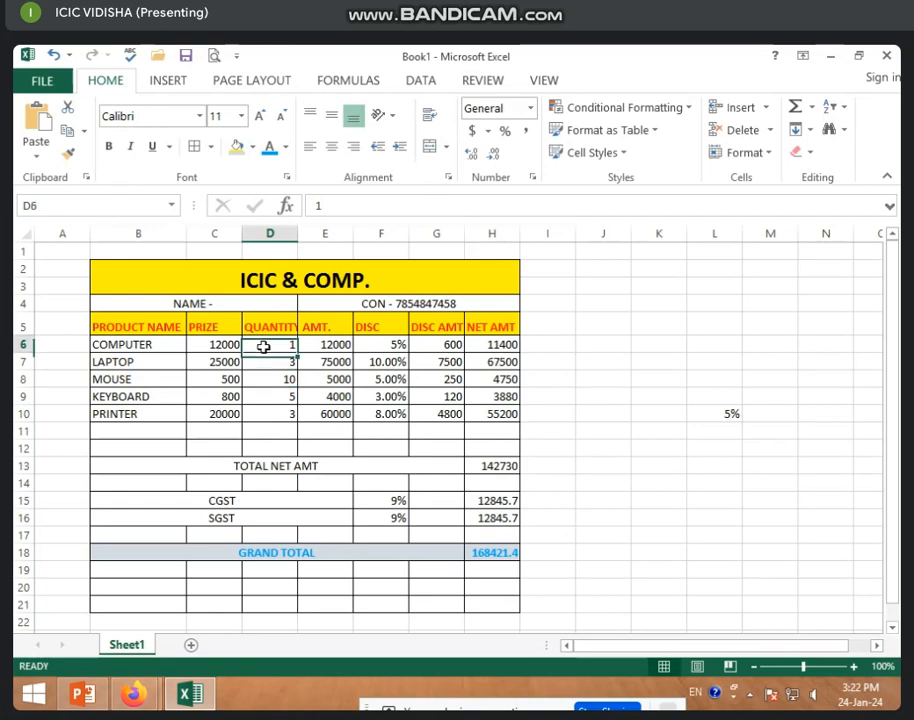
click(232, 346)
click(345, 350)
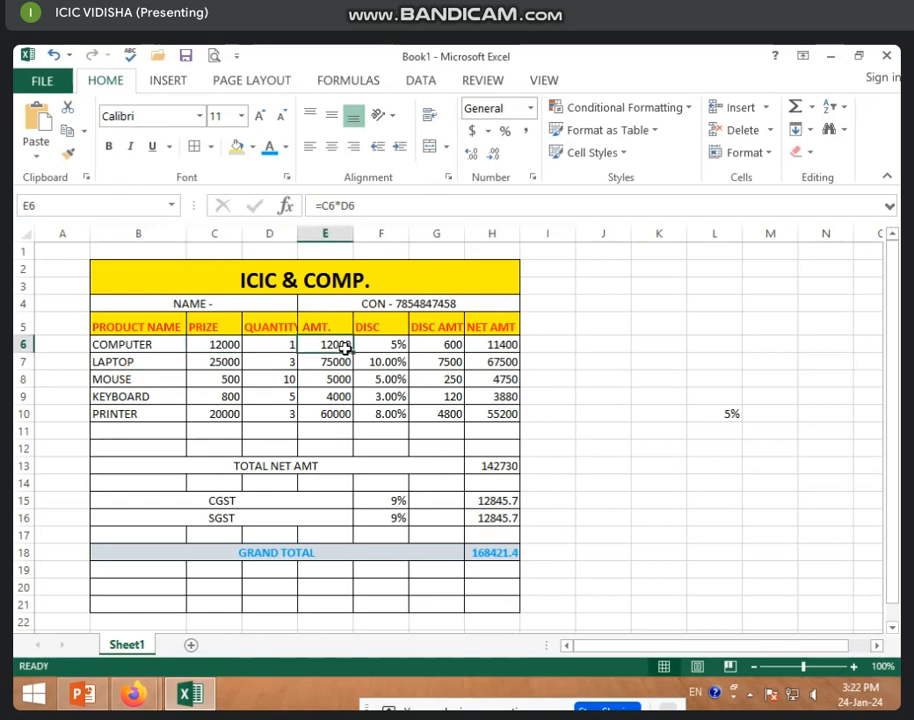
click(398, 347)
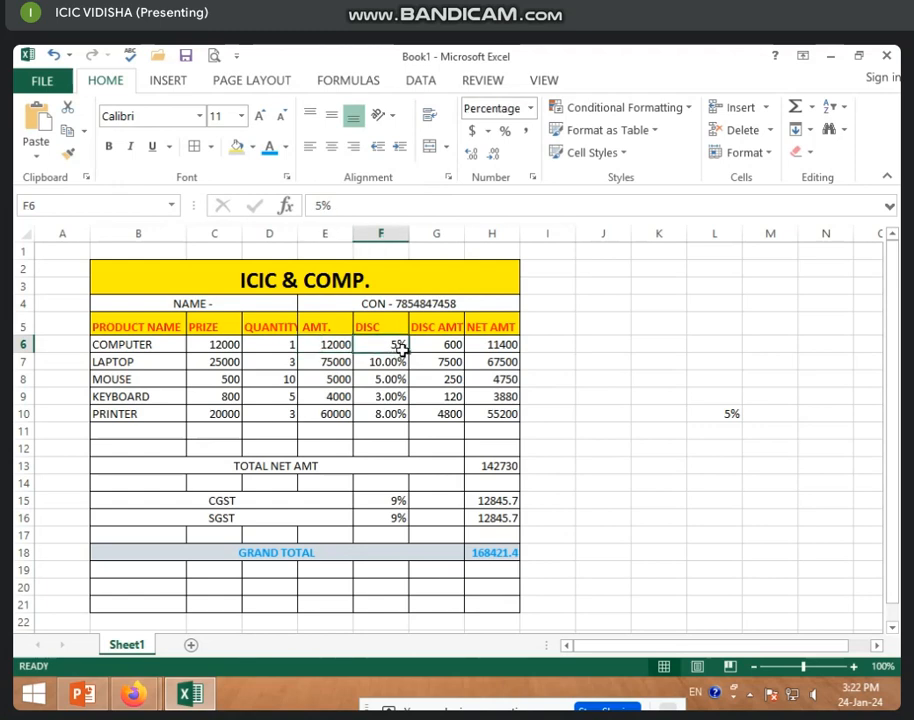
click(446, 348)
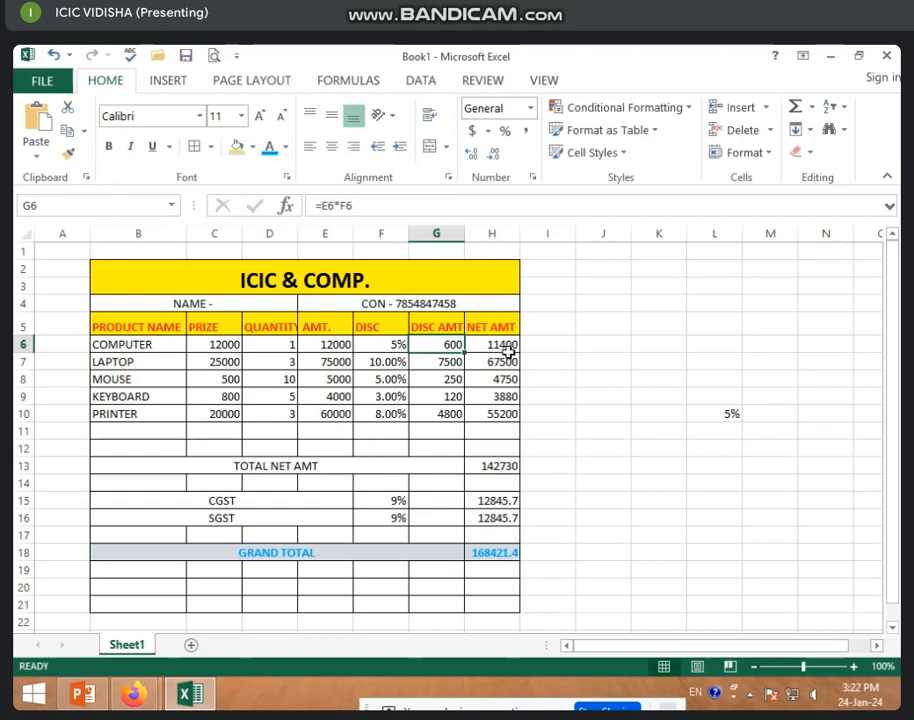
click(210, 514)
drag(203, 500, 385, 500)
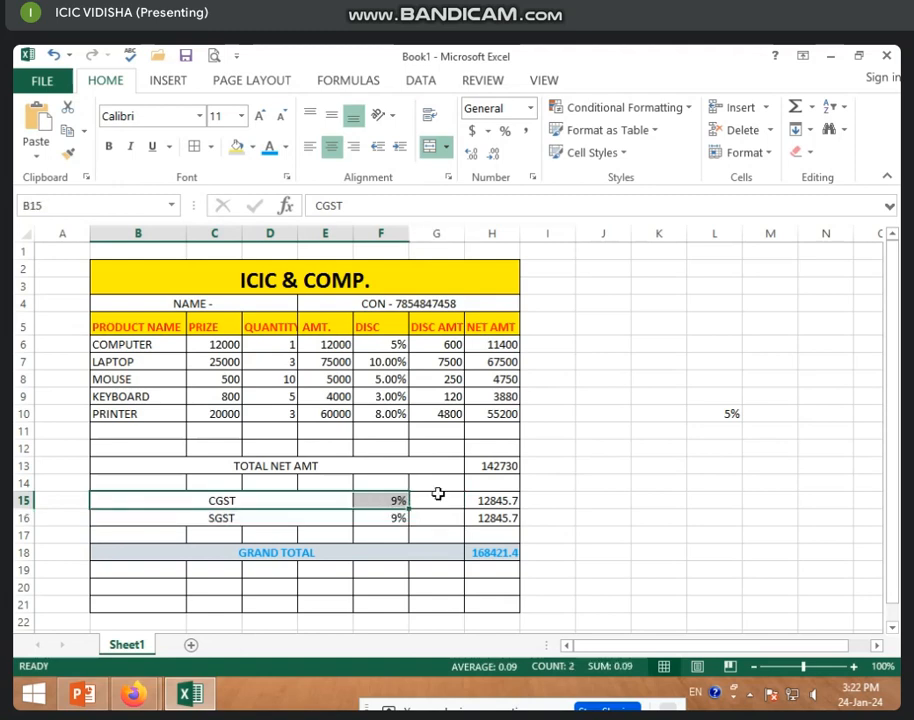
Set the LAPTOP quantity in D7 to 0.
click(428, 480)
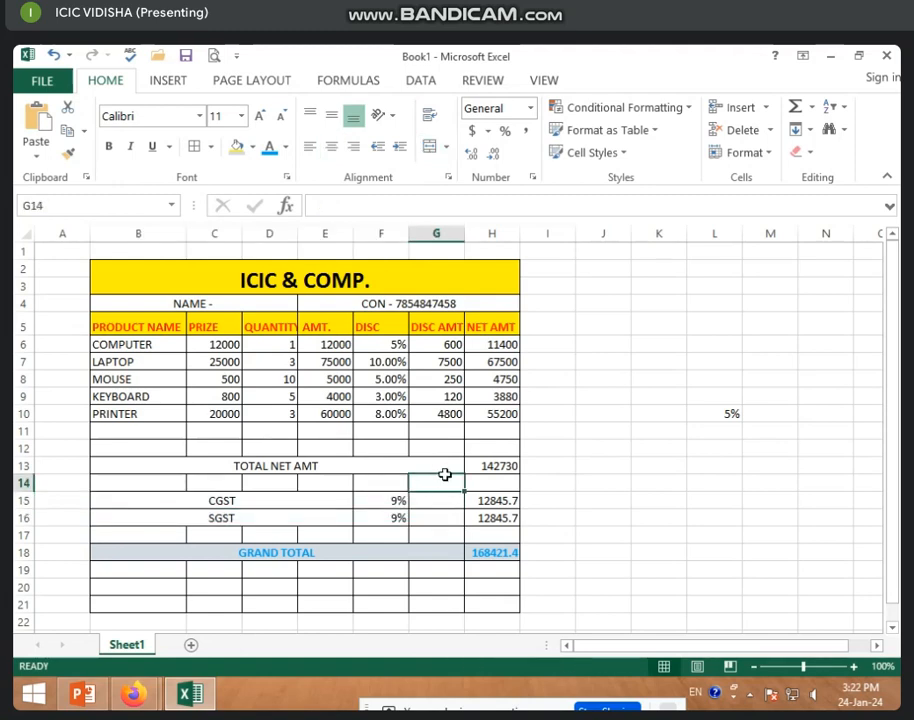
click(277, 364)
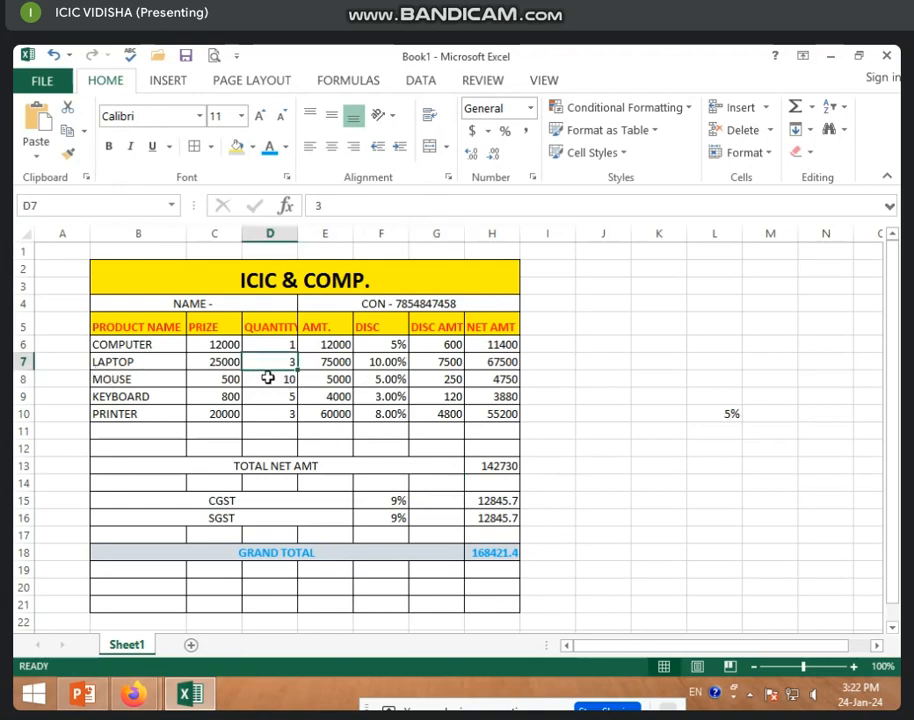
text(0)
click(280, 398)
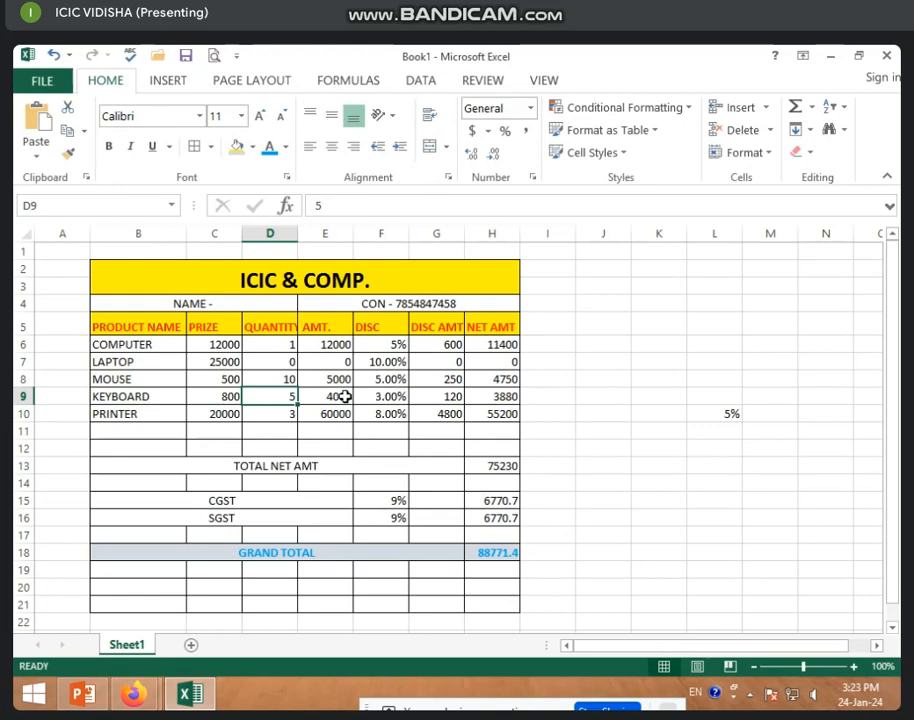
click(337, 399)
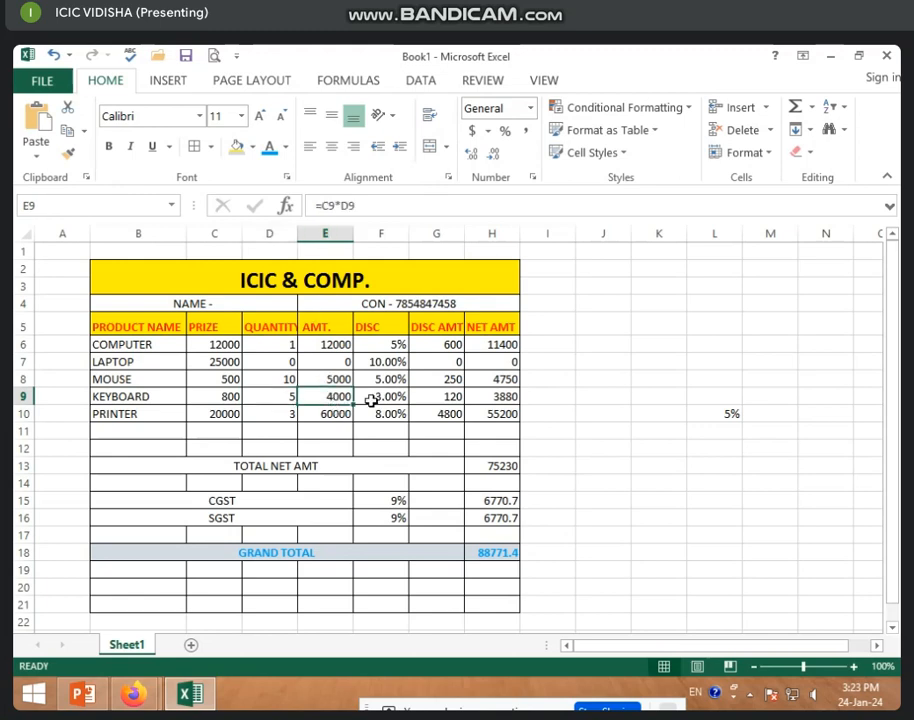
Enter the label SC 1 in cell A3 beside the bill's title.
drag(20, 262, 22, 285)
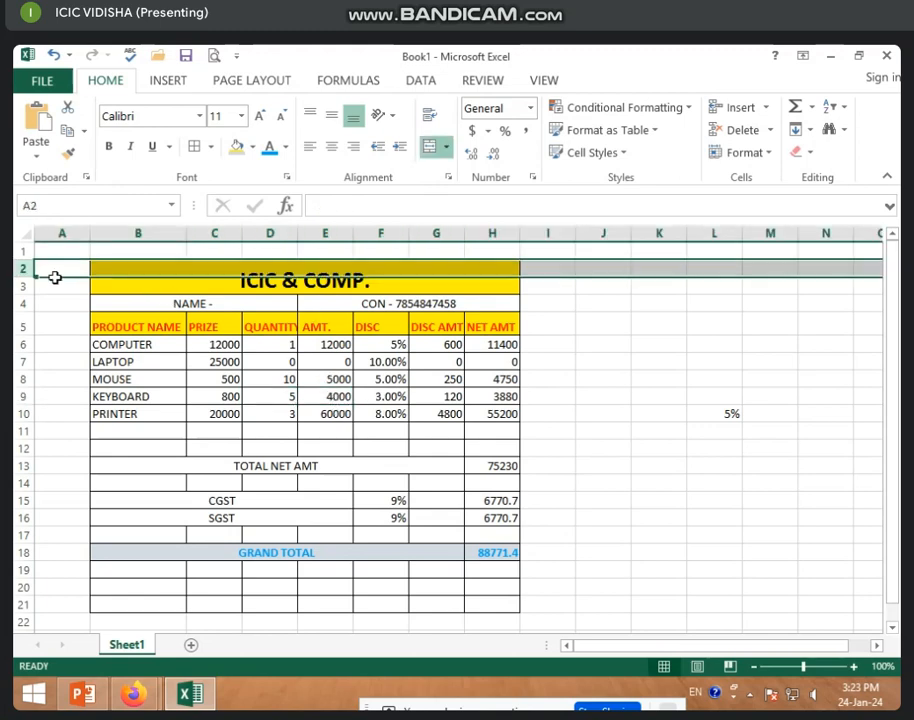
click(63, 300)
click(66, 291)
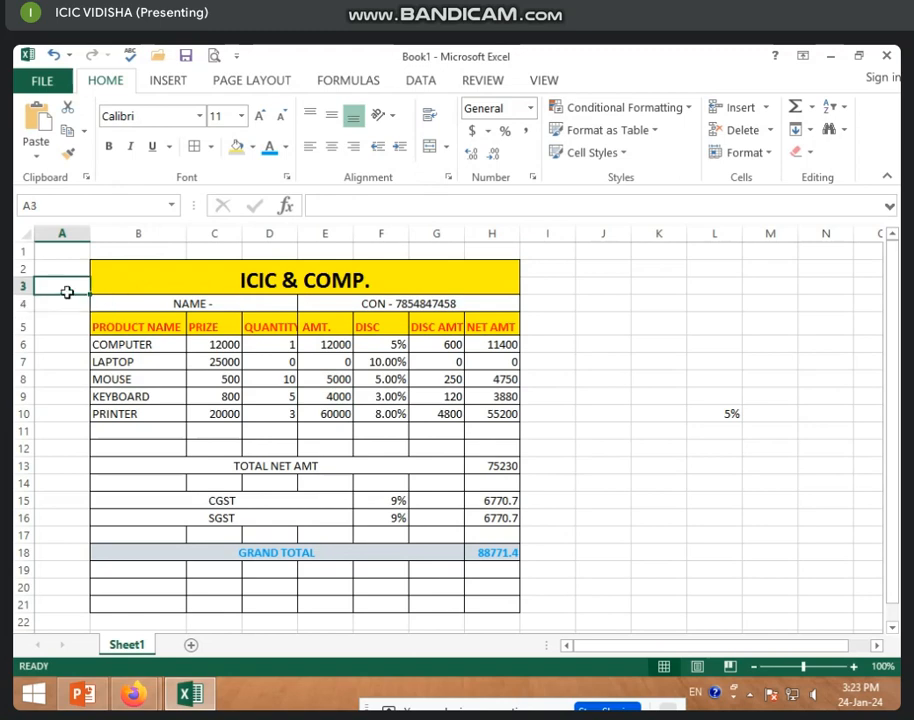
text(CM)
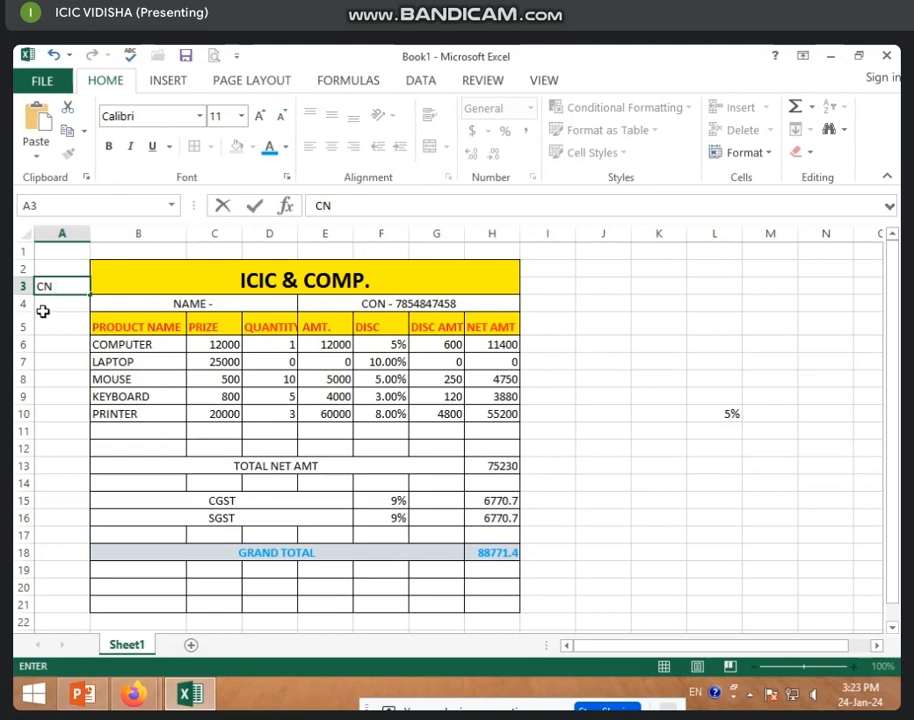
drag(57, 286, 20, 290)
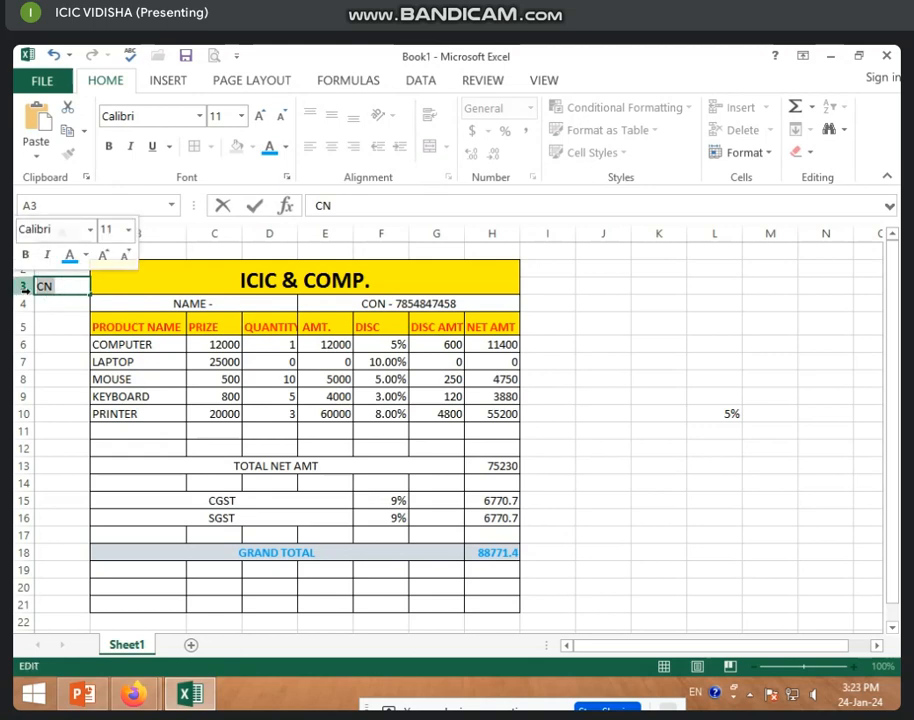
text(SC)
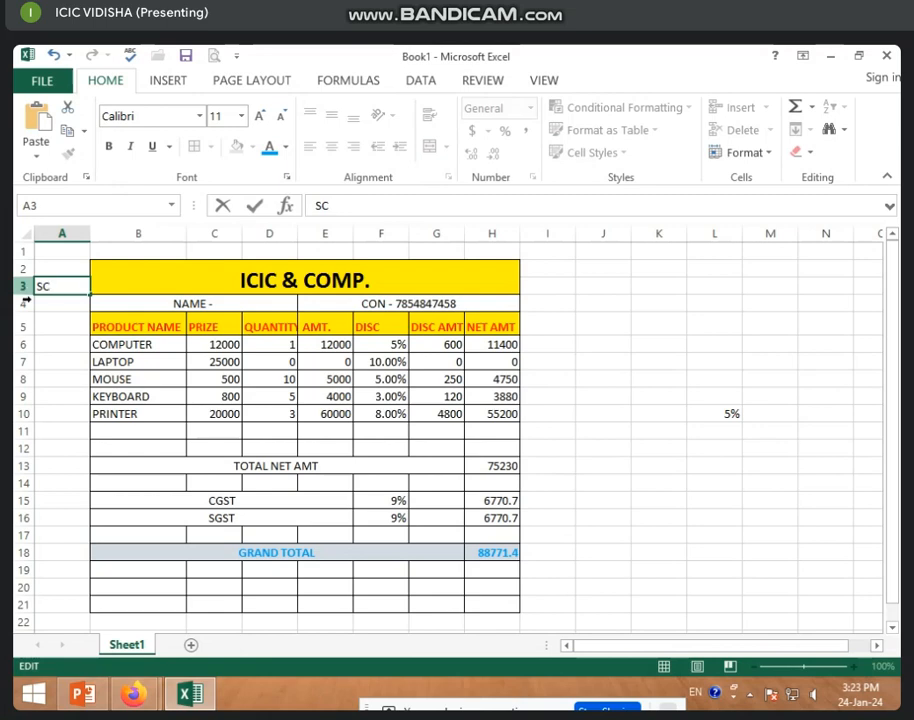
text( 1)
click(53, 324)
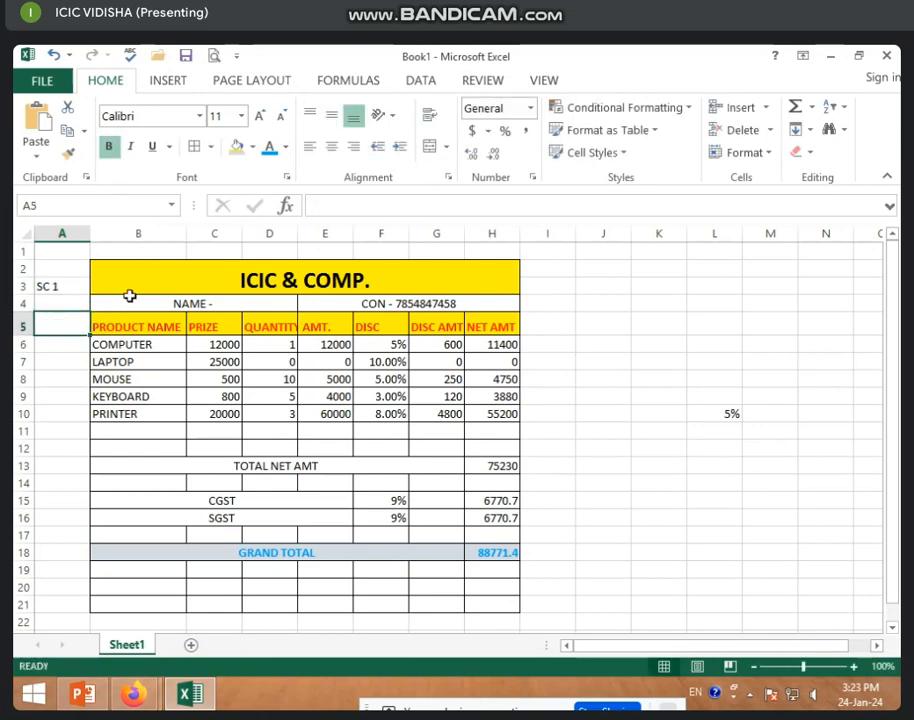
Replace the label in cell A3 with SN 1.
click(89, 290)
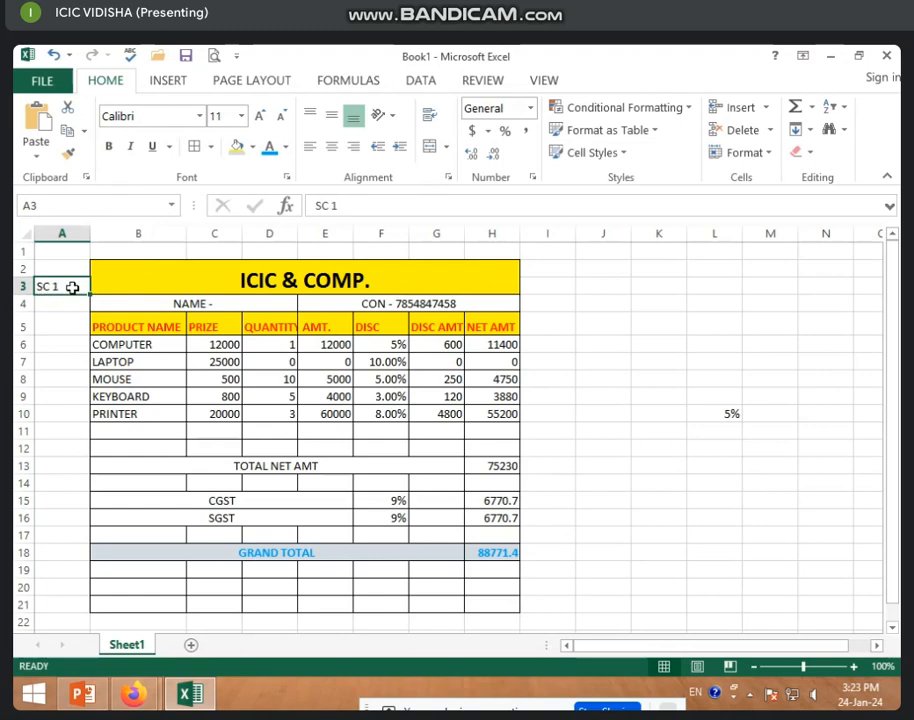
text(SN)
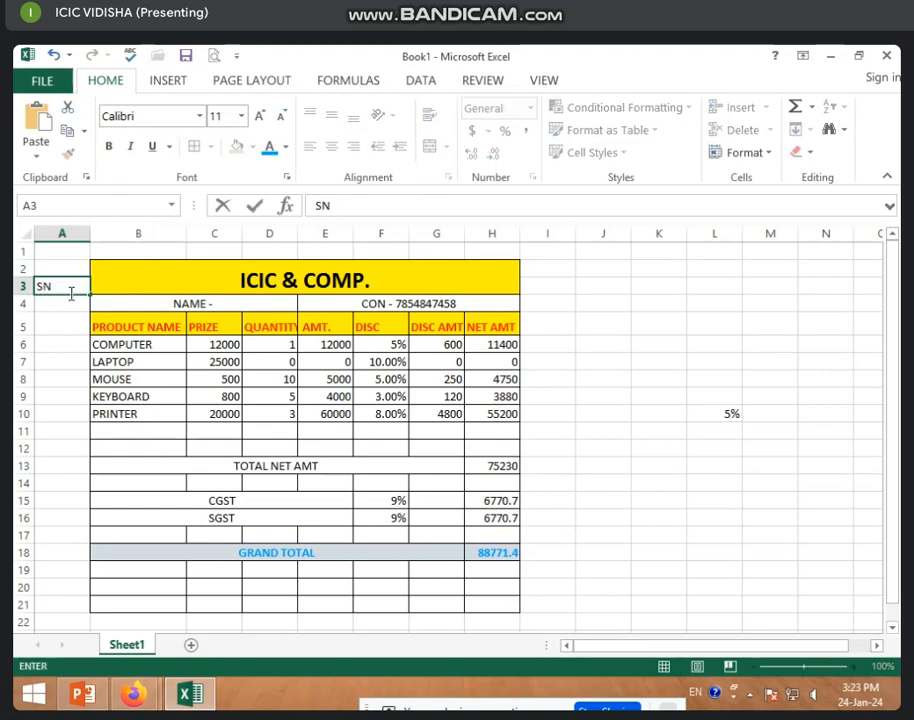
text( 1)
click(77, 317)
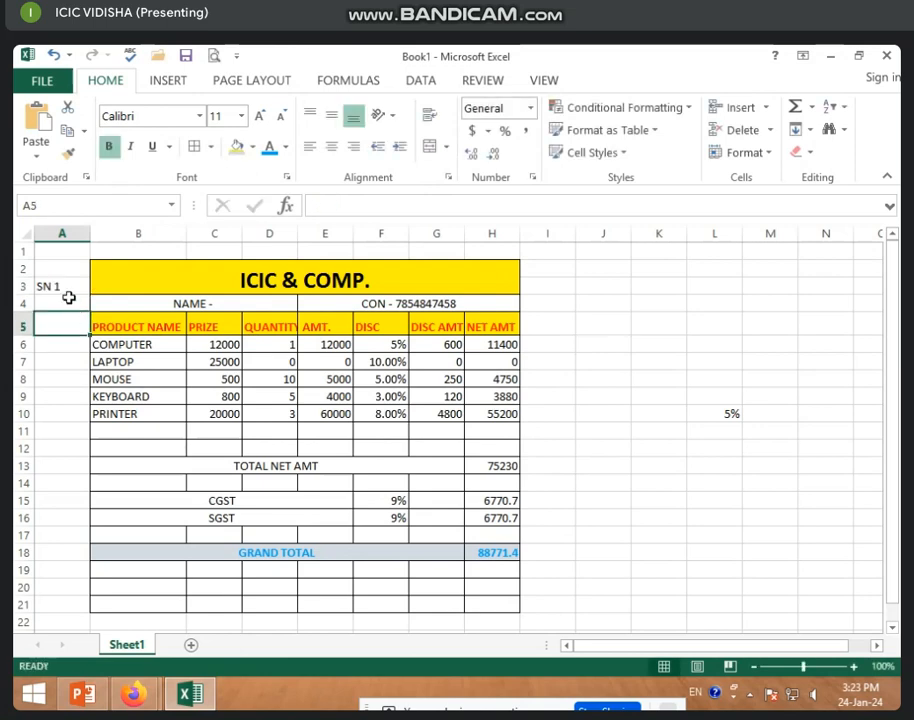
click(72, 291)
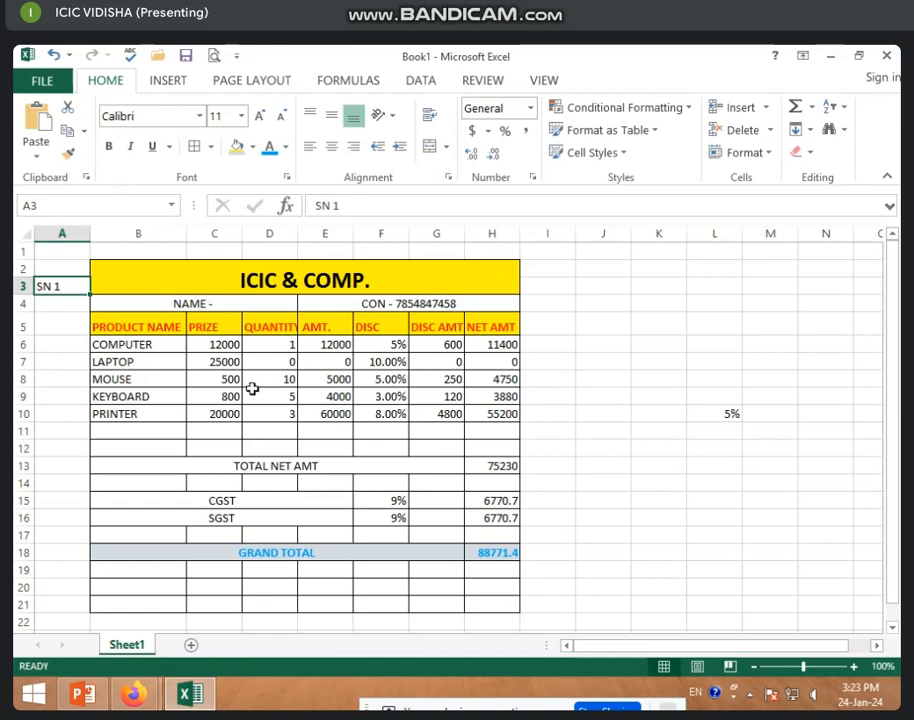
Copy the whole bill in B2:H19 and paste the copy below it, starting at B21.
click(174, 290)
drag(174, 290, 344, 575)
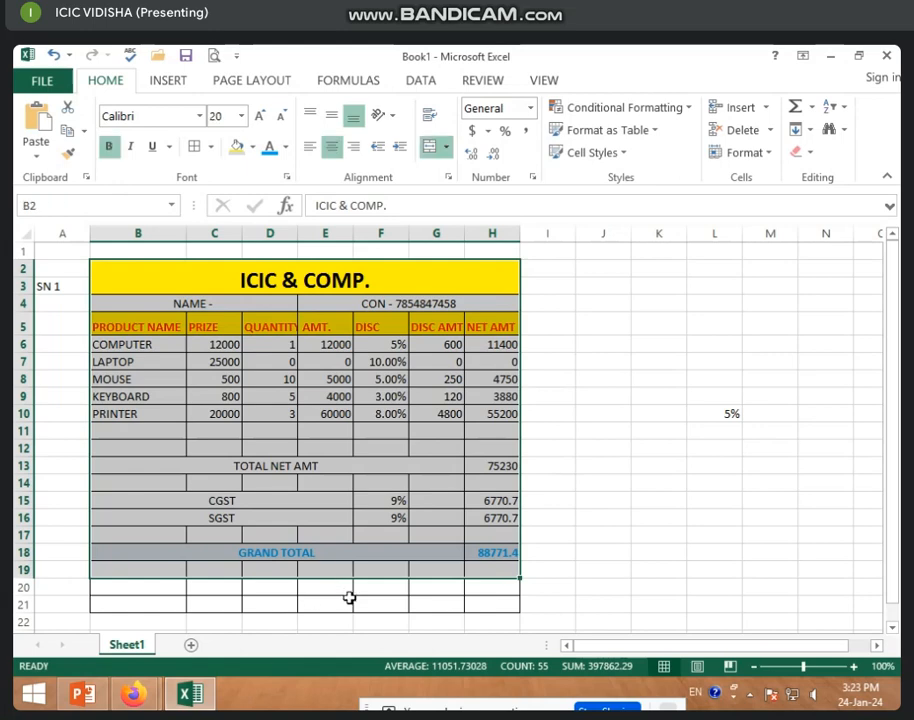
key(ctrl+c)
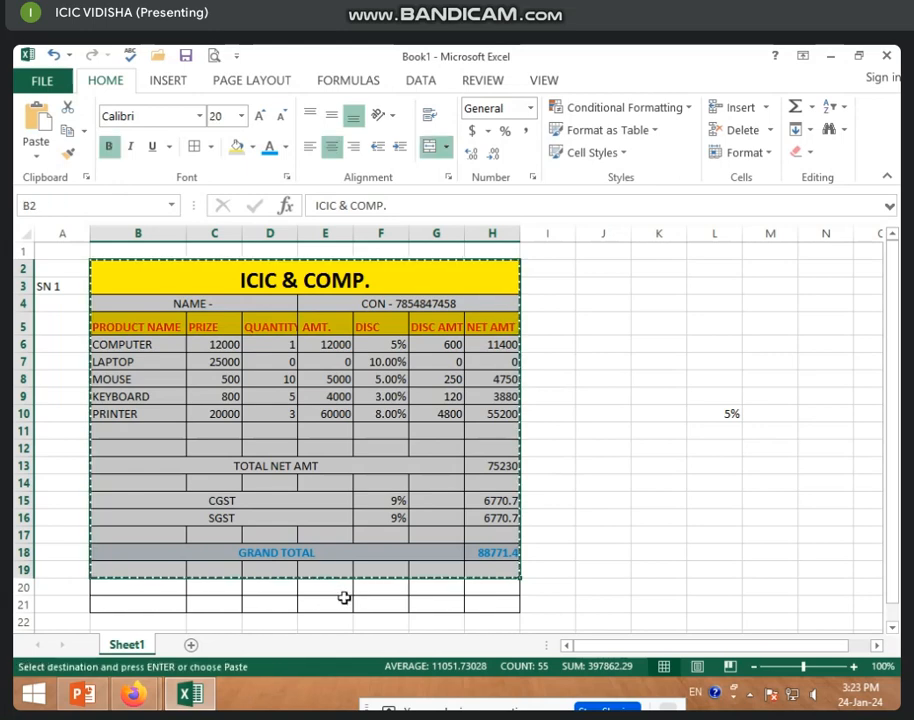
scroll(240, 598, down, 3)
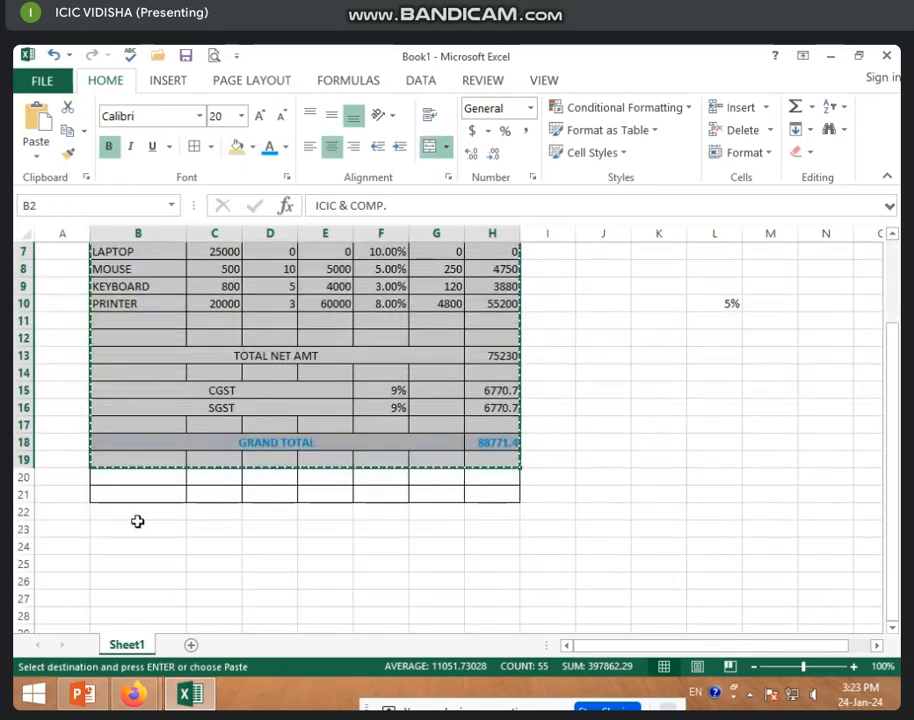
click(129, 448)
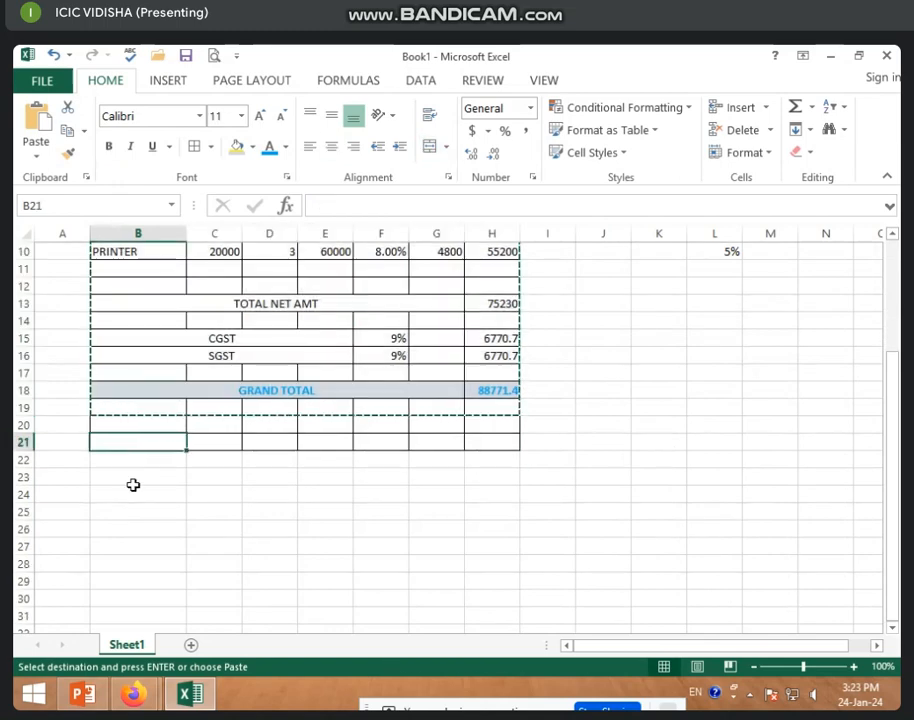
key(ctrl+v)
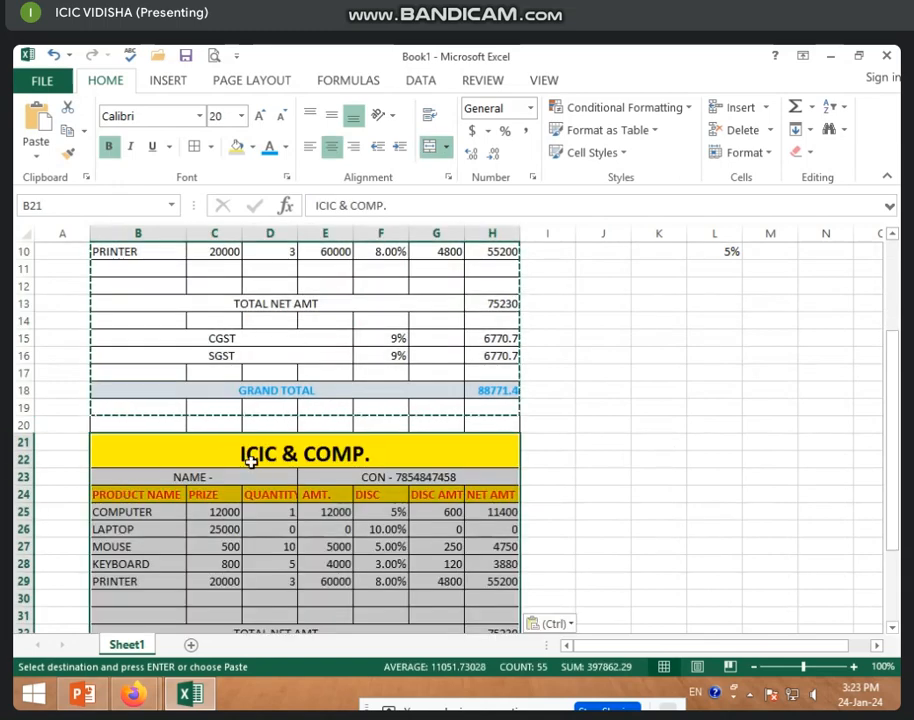
Label the copied bill SN 2 in cell A21 and check its name and contact cells in row 23.
click(72, 443)
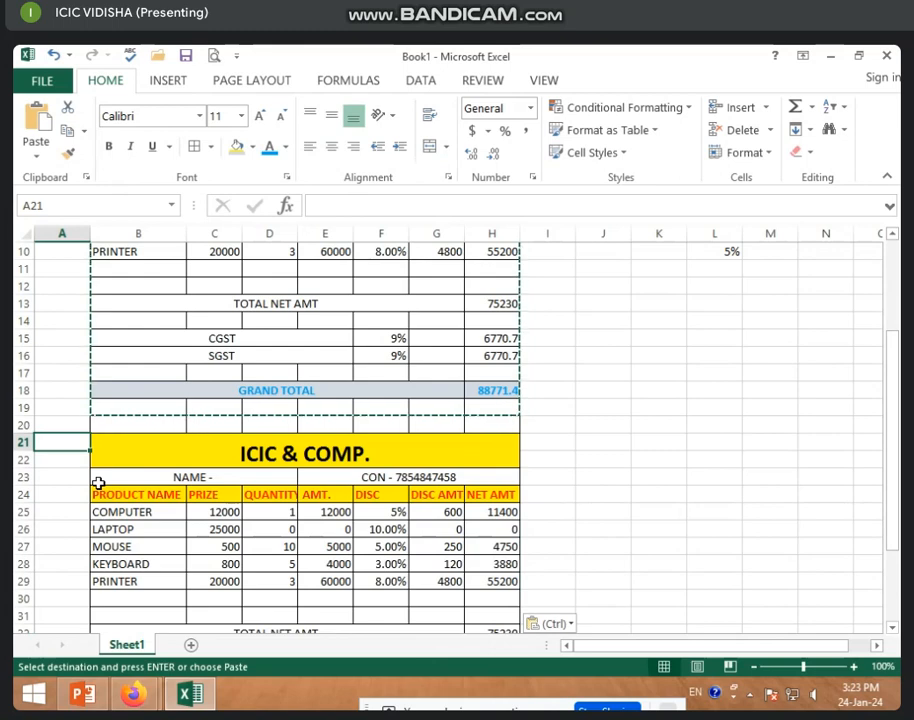
text(SN 2)
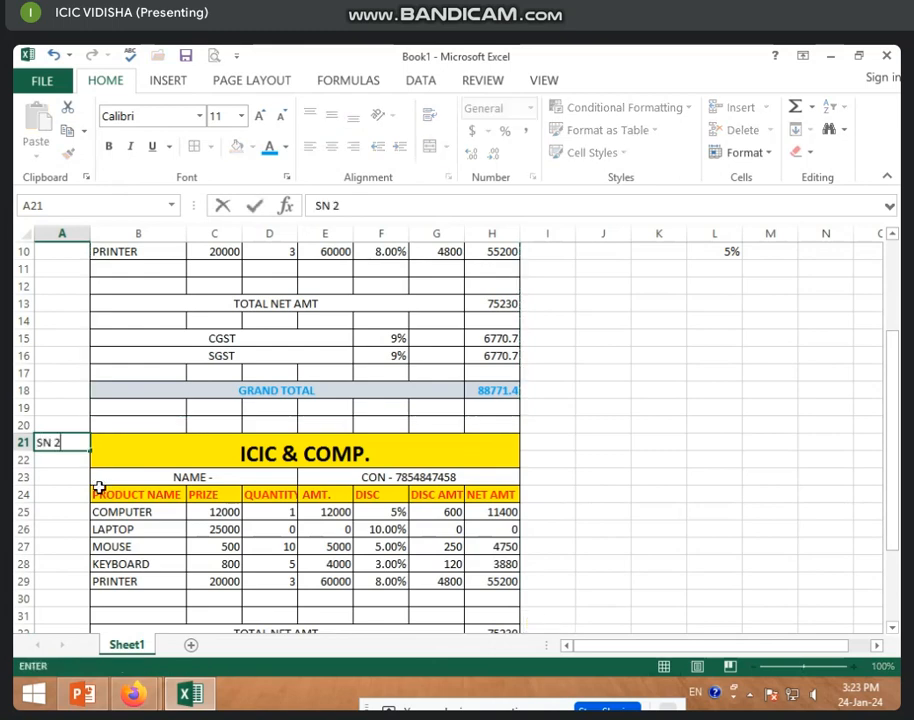
click(102, 527)
click(237, 480)
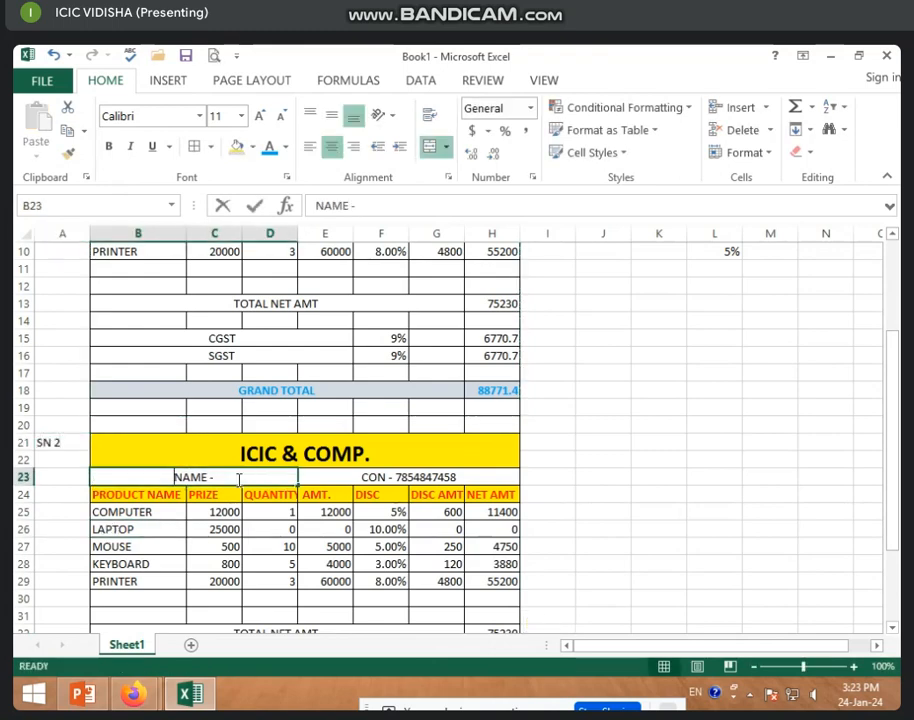
double_click(238, 480)
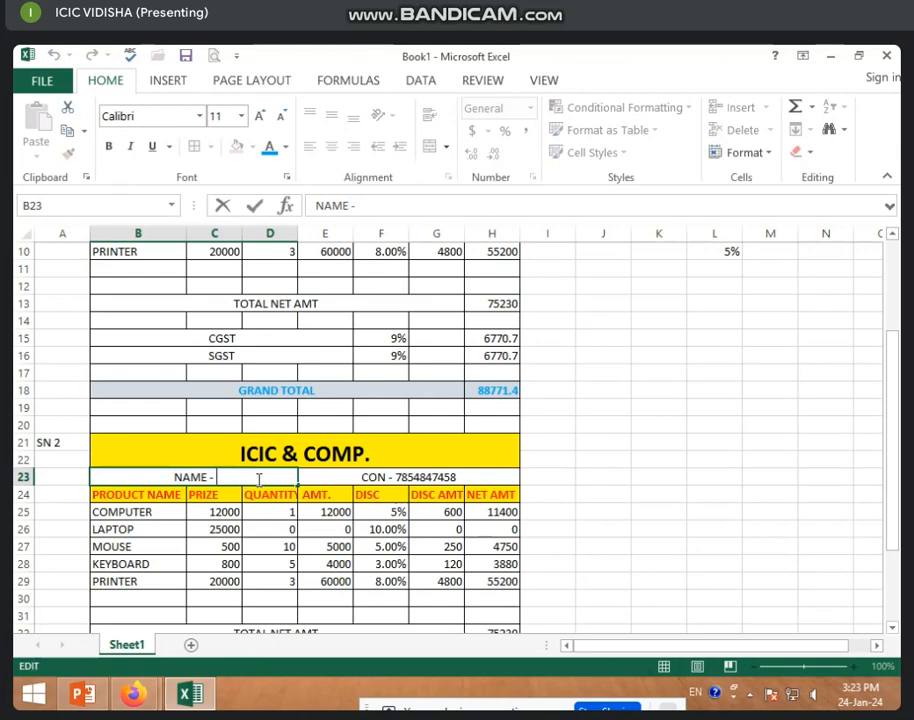
click(450, 477)
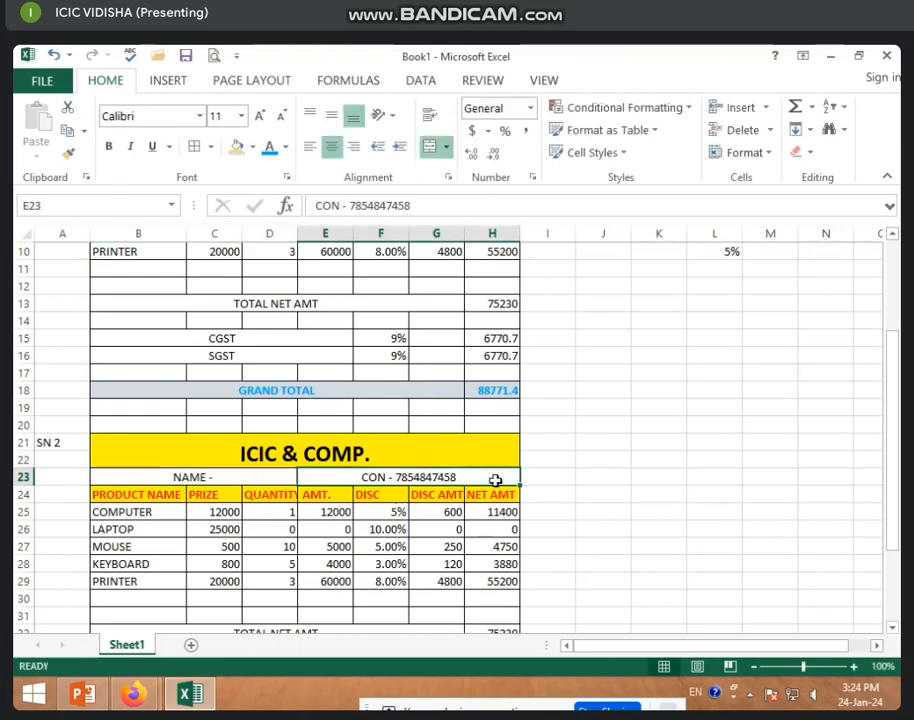
In the SN 2 bill, set the COMPUTER quantity in D25 to 0 and the MOUSE quantity in D27 to 5.
scroll(495, 480, down, 2)
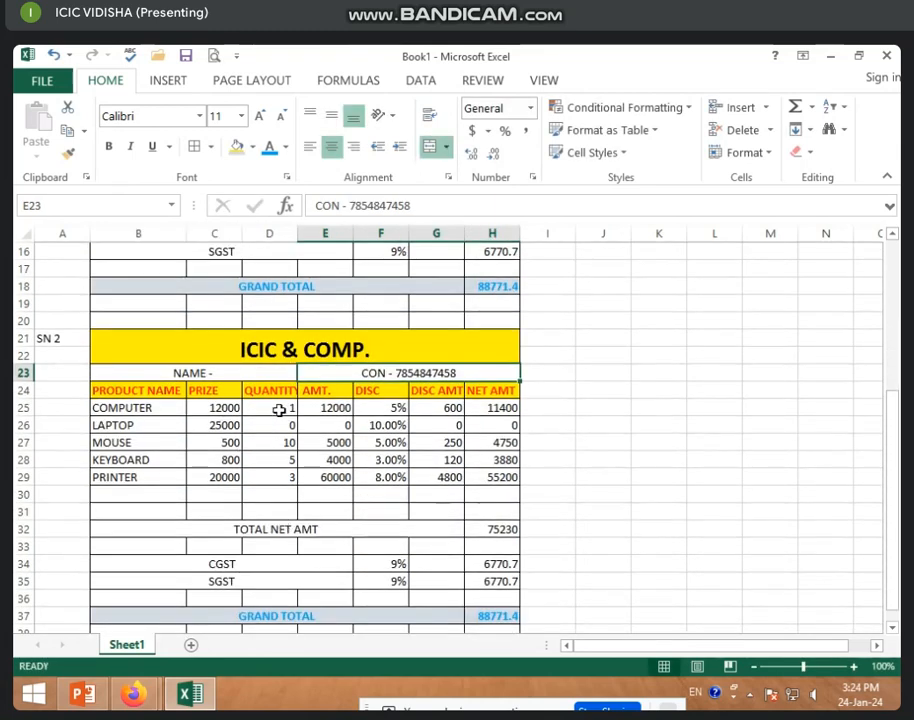
click(279, 409)
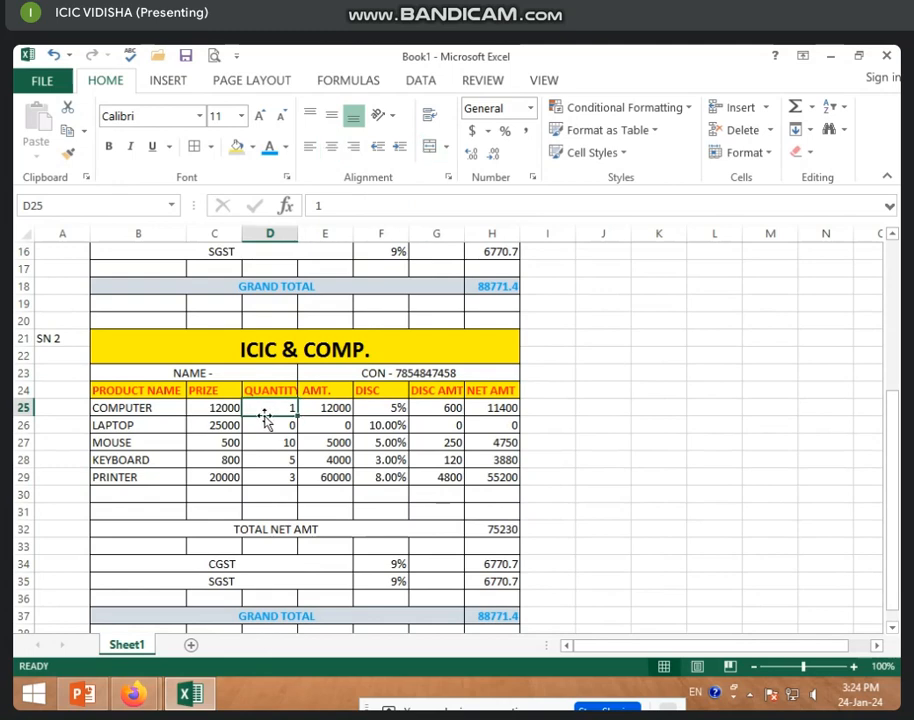
text(0)
key(Return)
key(Return)
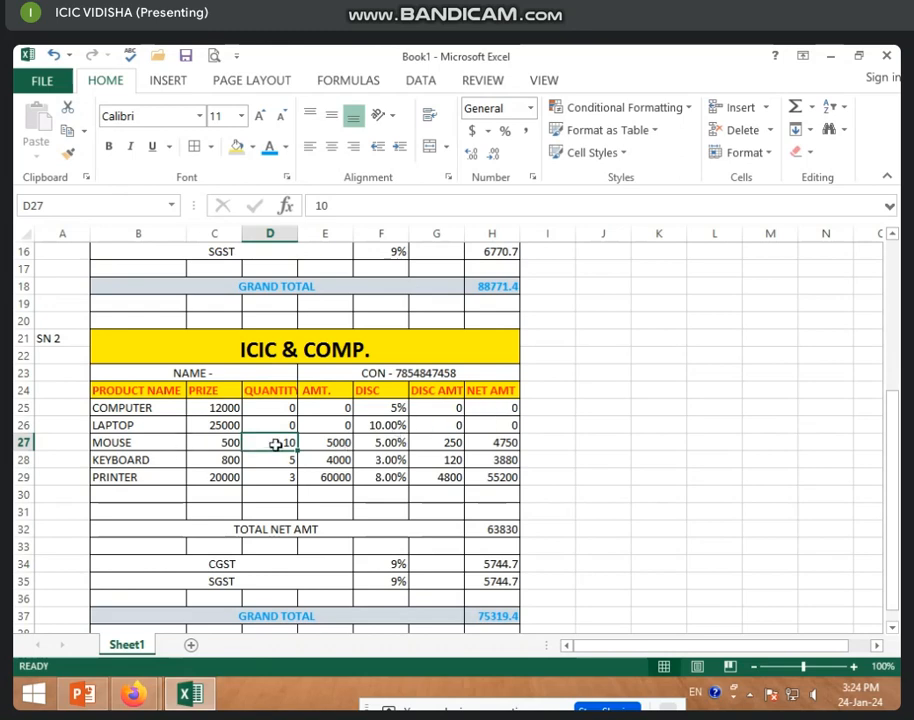
text(5)
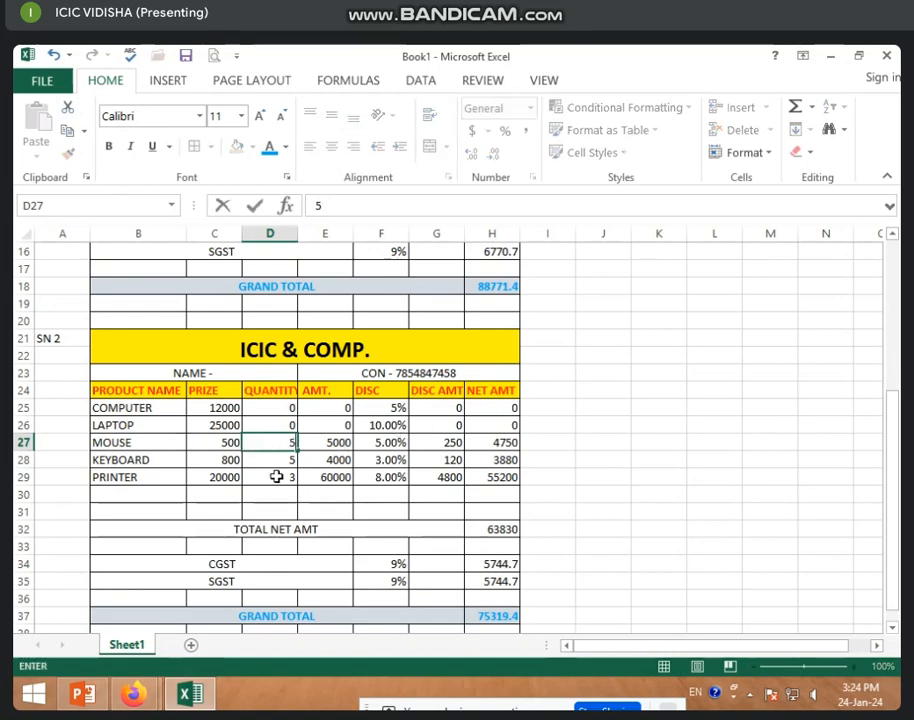
key(Return)
Set the PRINTER quantity of the SN 2 bill in D29 to 0.
click(277, 477)
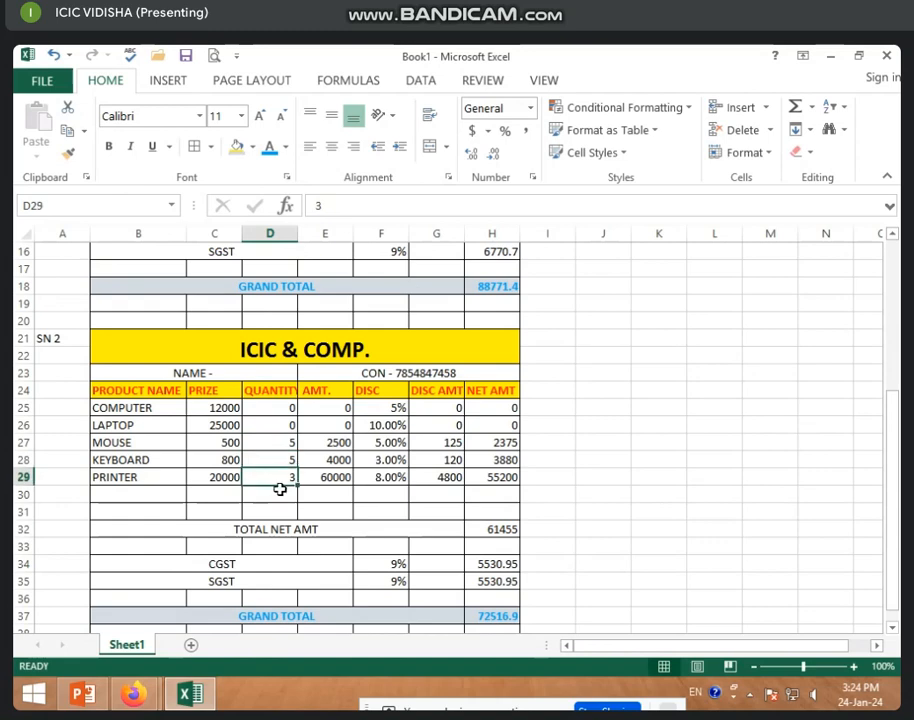
text(0)
key(Return)
key(Return)
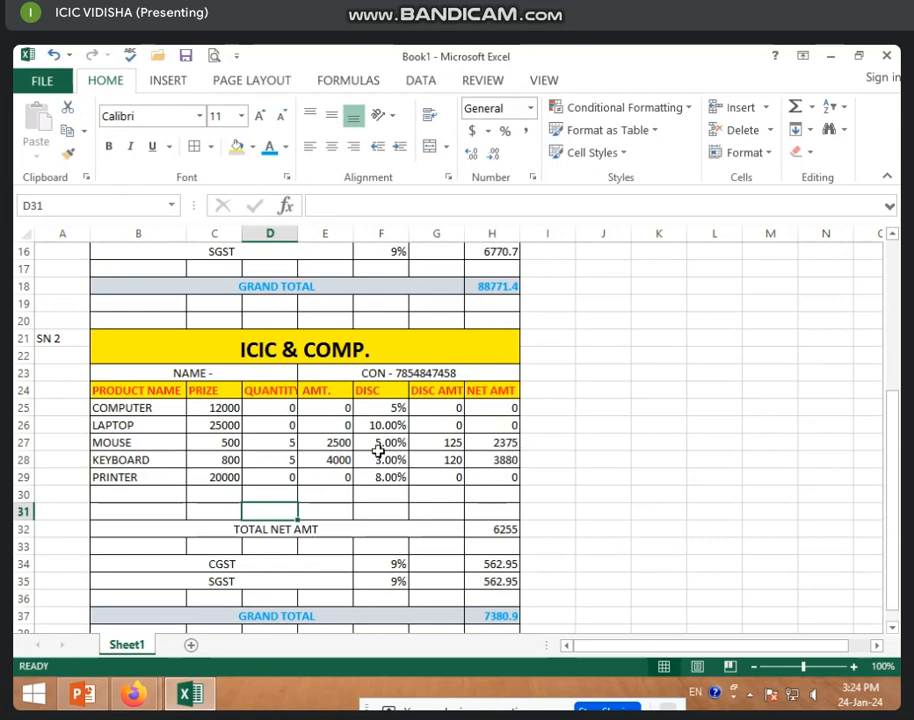
Check the discounts in F25:F29 and set the SN 2 bill's CGST rate in F34 to 8%.
drag(378, 409, 390, 480)
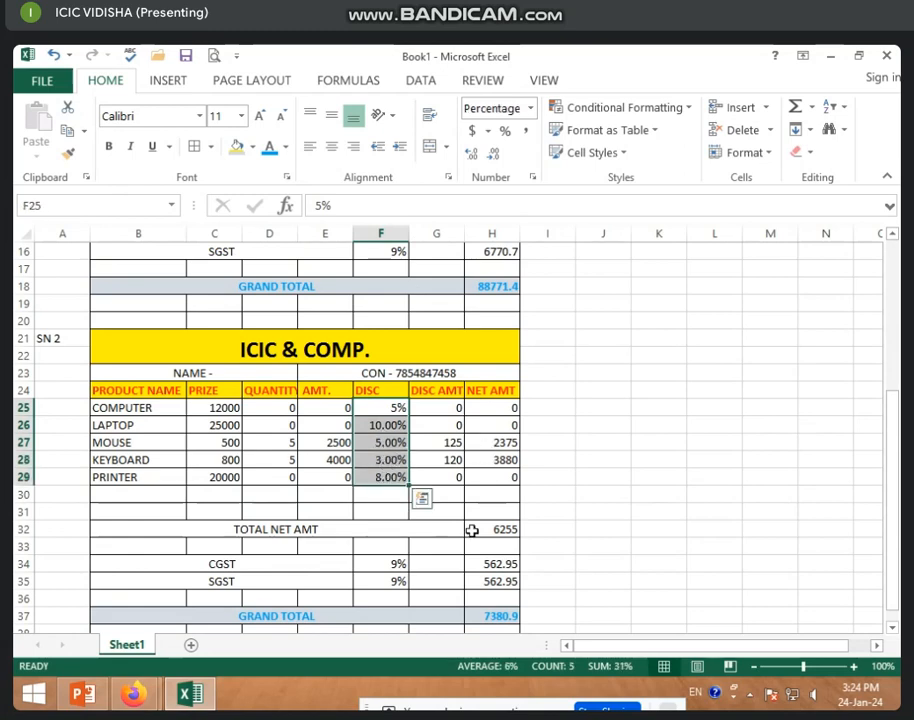
click(397, 584)
click(392, 560)
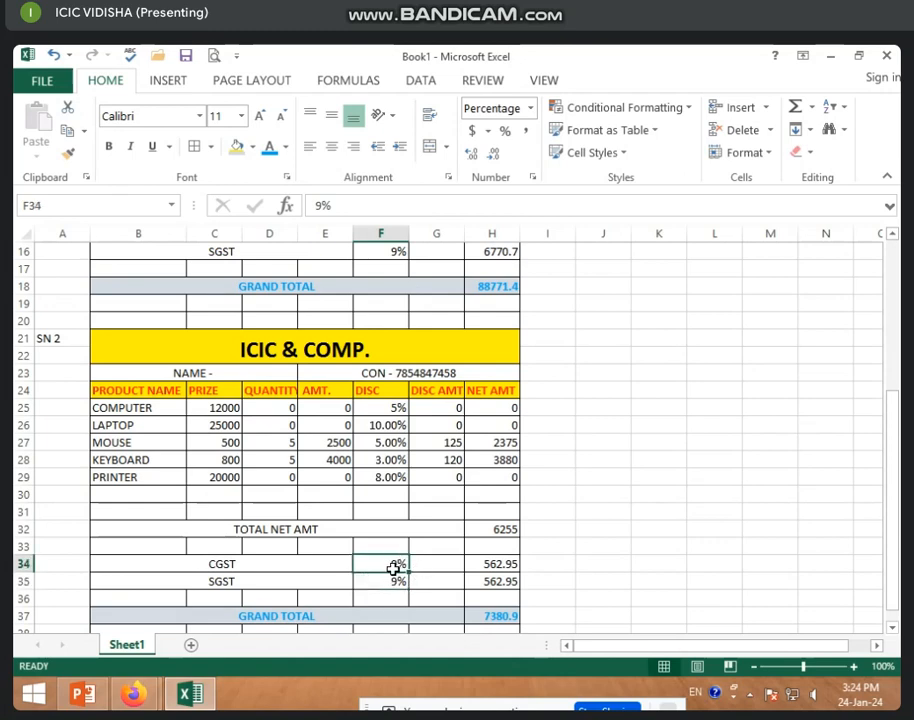
text(8)
key(Return)
key(Return)
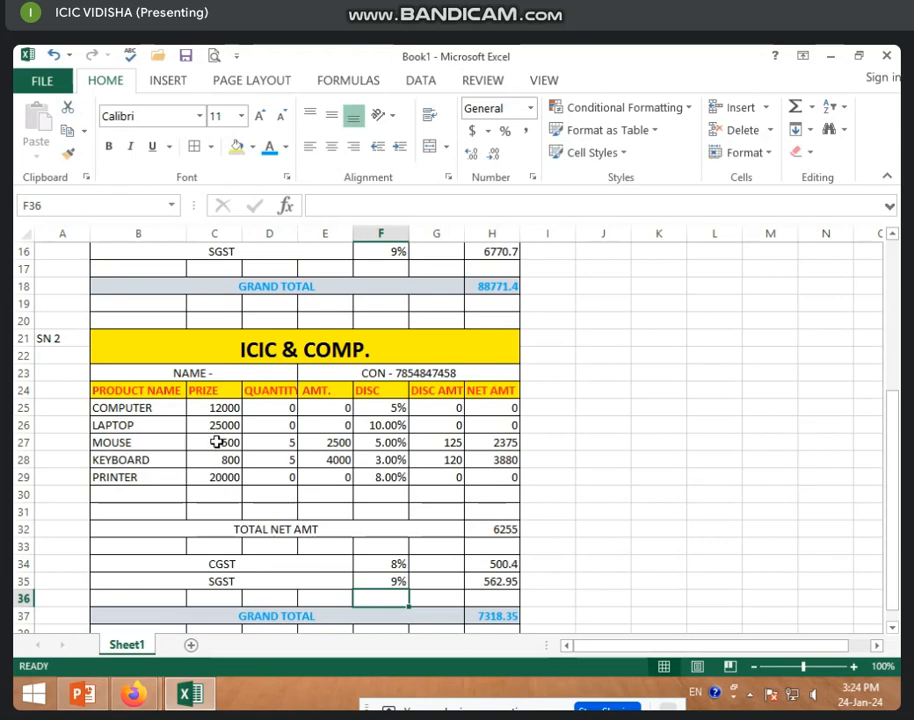
Look over the SN 2 bill down to its grand total and select the empty cell B39 below it.
scroll(241, 480, up, 3)
scroll(261, 445, down, 1)
scroll(255, 452, down, 5)
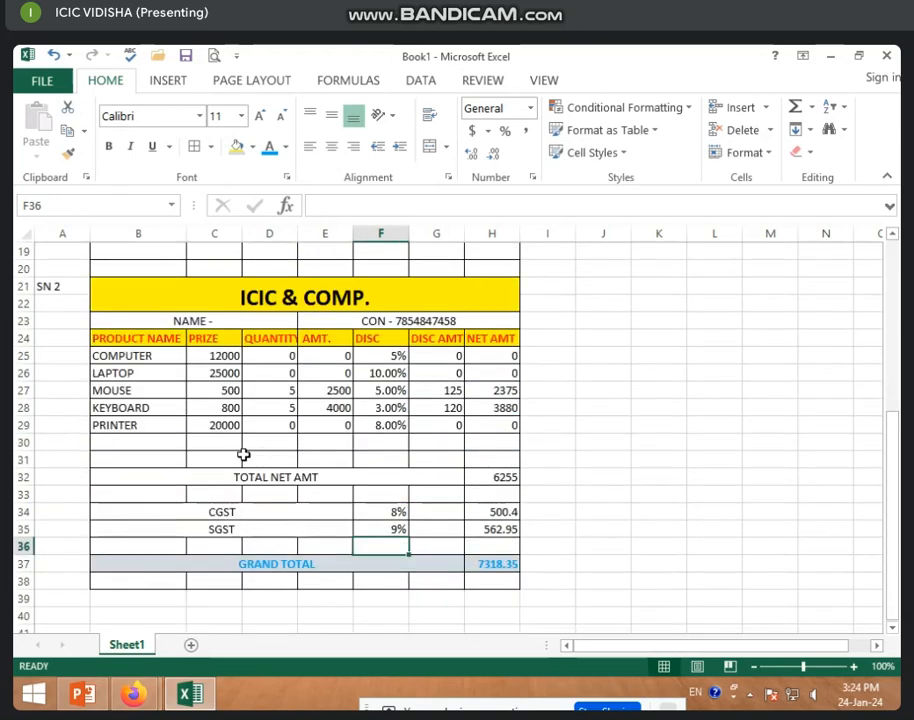
click(127, 500)
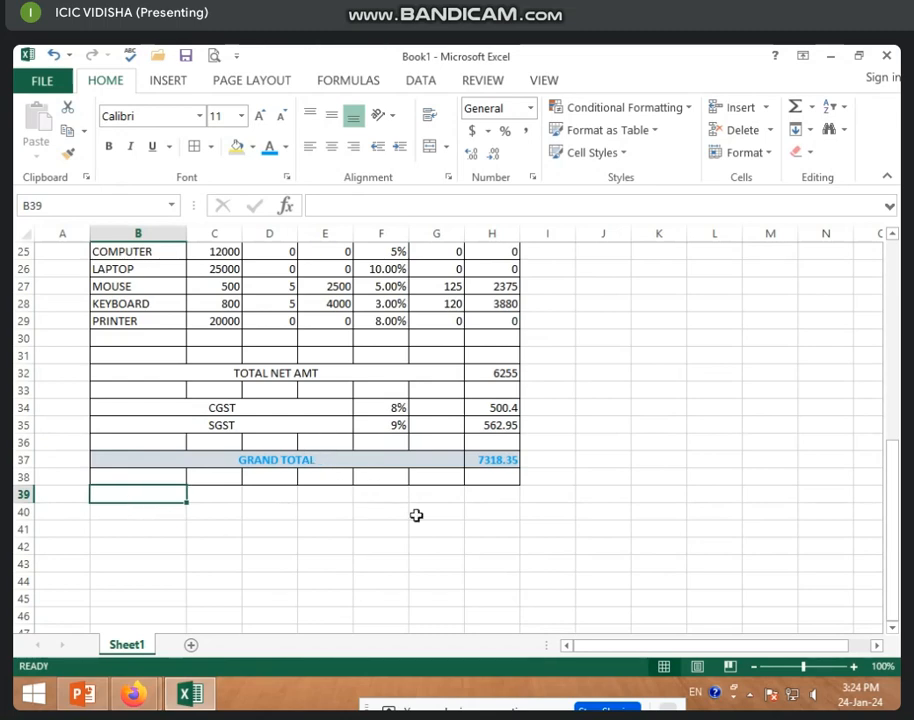
Go back up to the SN 1 bill, check the sheet's print preview and return to the worksheet.
scroll(414, 516, up, 2)
scroll(378, 514, up, 2)
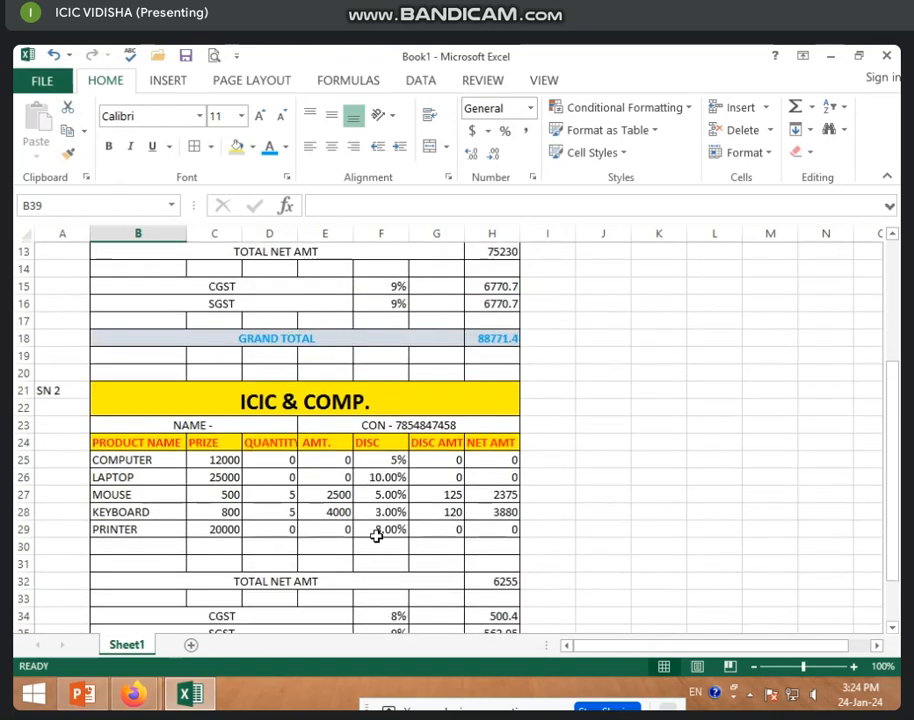
scroll(372, 525, up, 3)
click(296, 410)
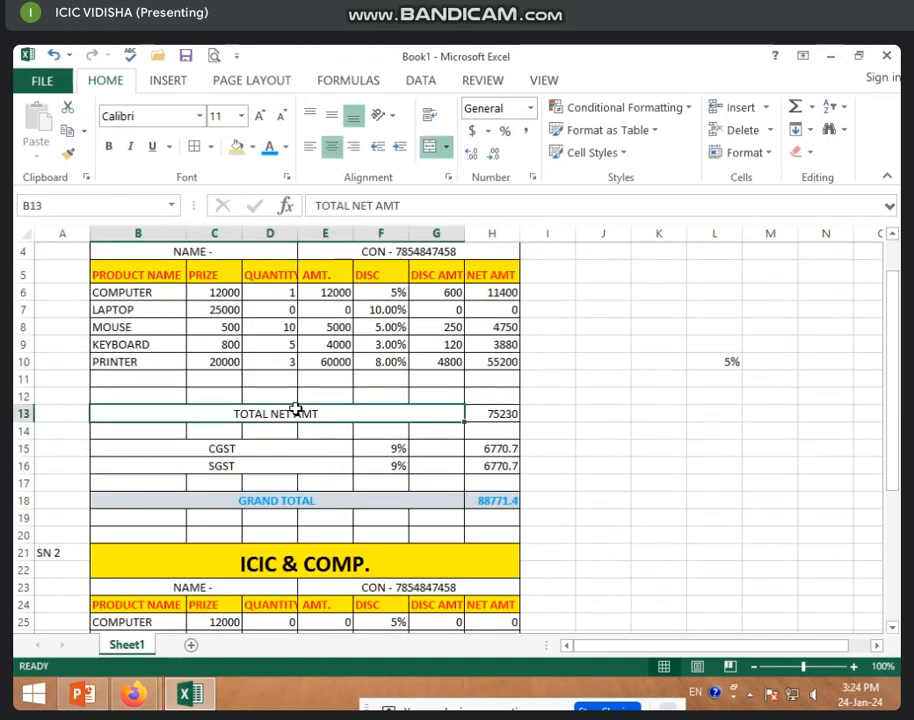
key(ctrl+p)
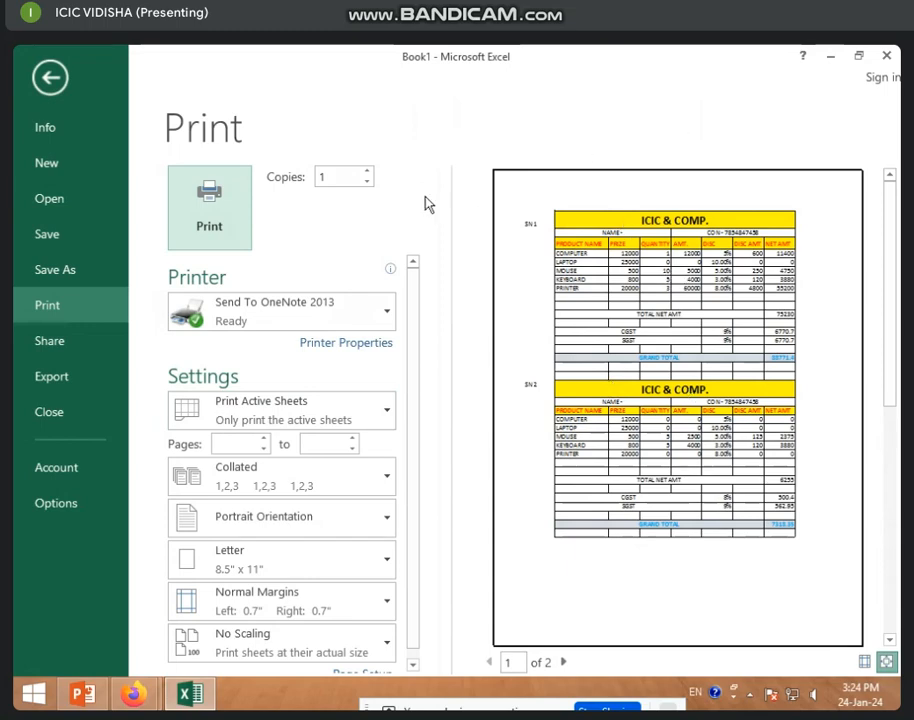
click(50, 77)
click(252, 277)
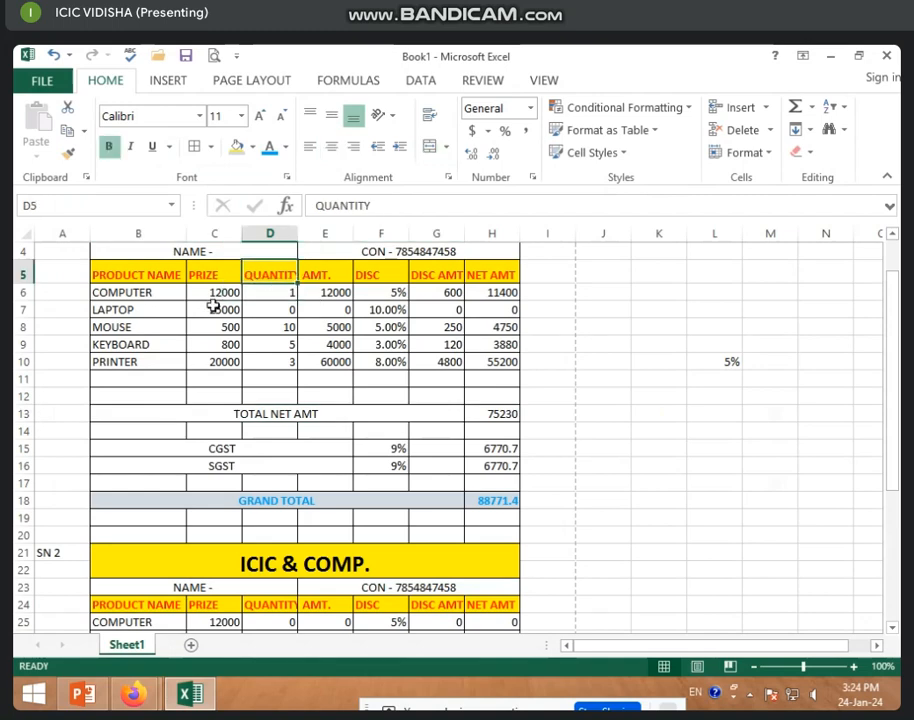
Set the SN 1 bill, range A2:H18 from its heading to the grand total, as the print area.
scroll(255, 250, up, 1)
click(186, 88)
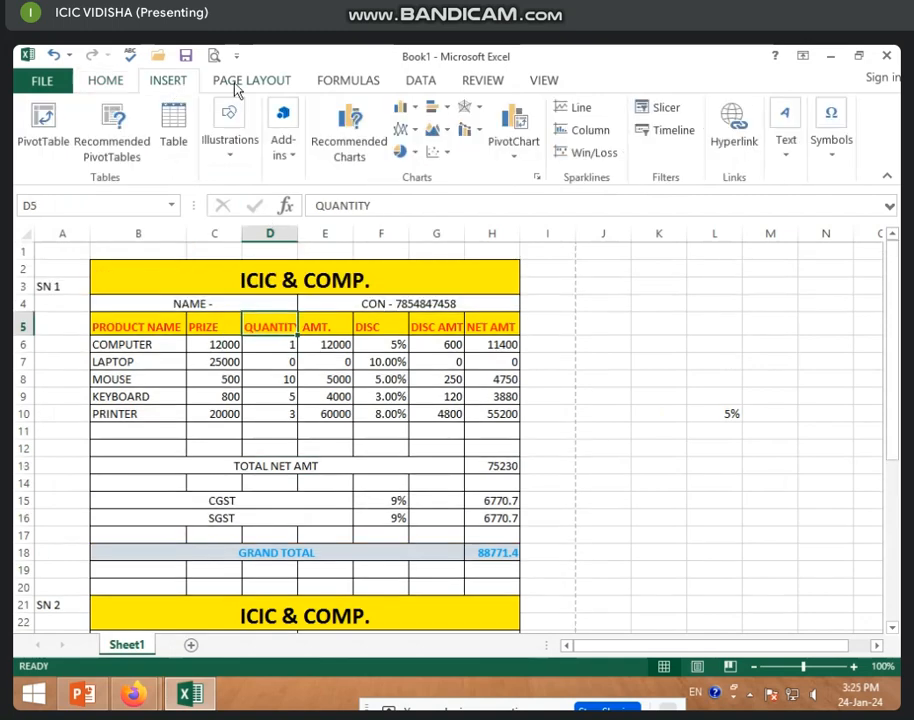
click(236, 87)
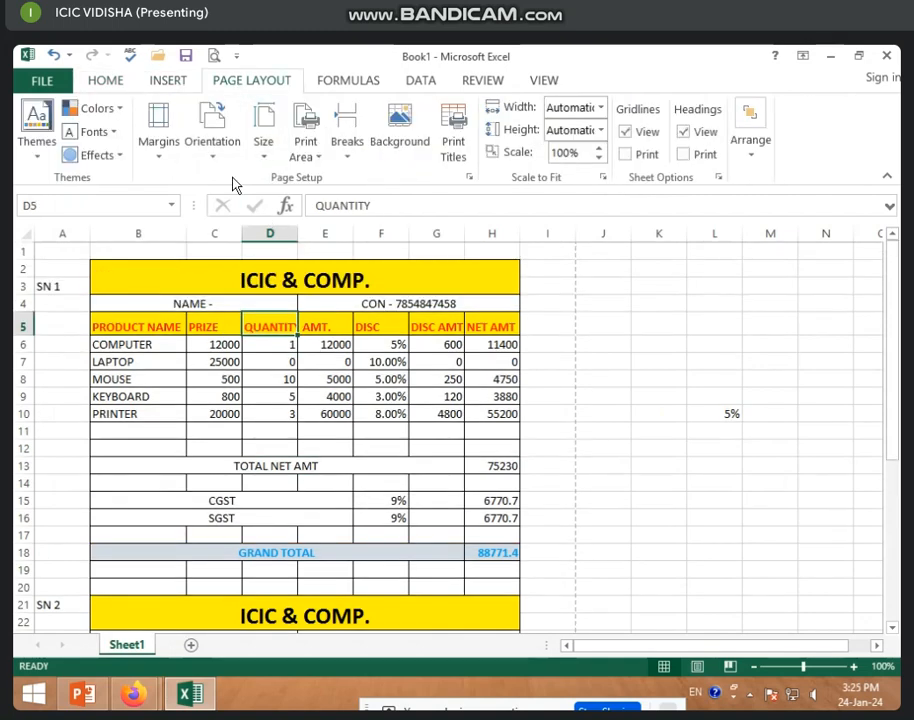
click(318, 157)
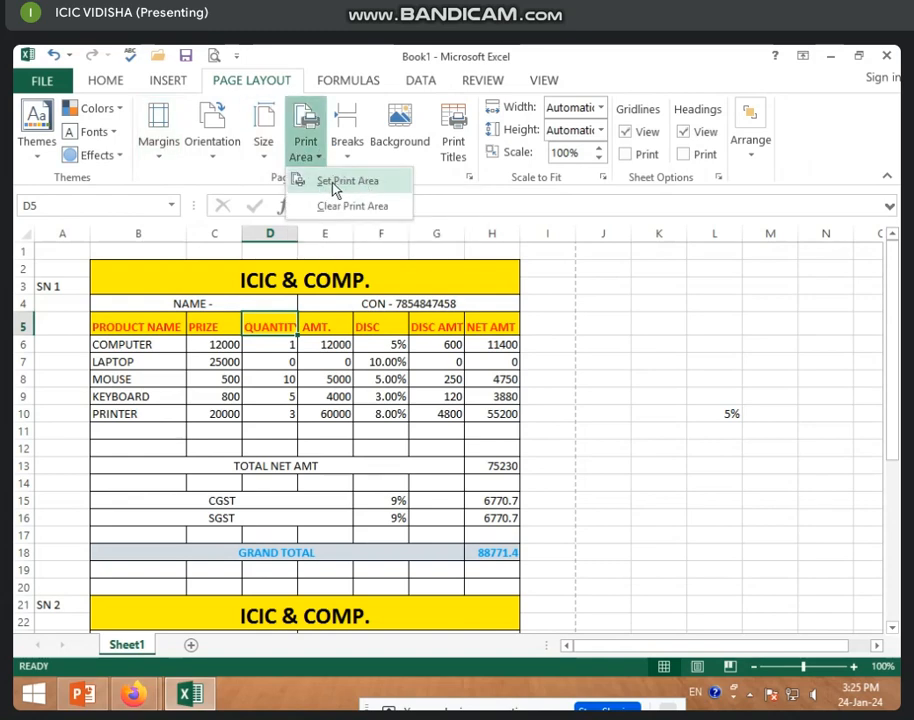
click(45, 294)
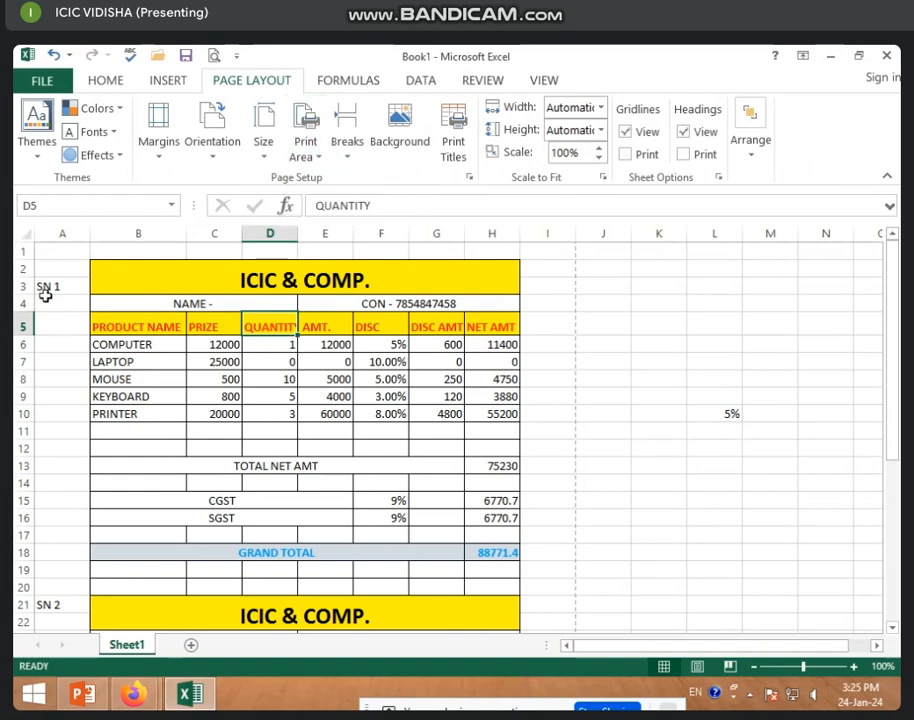
drag(61, 269, 350, 555)
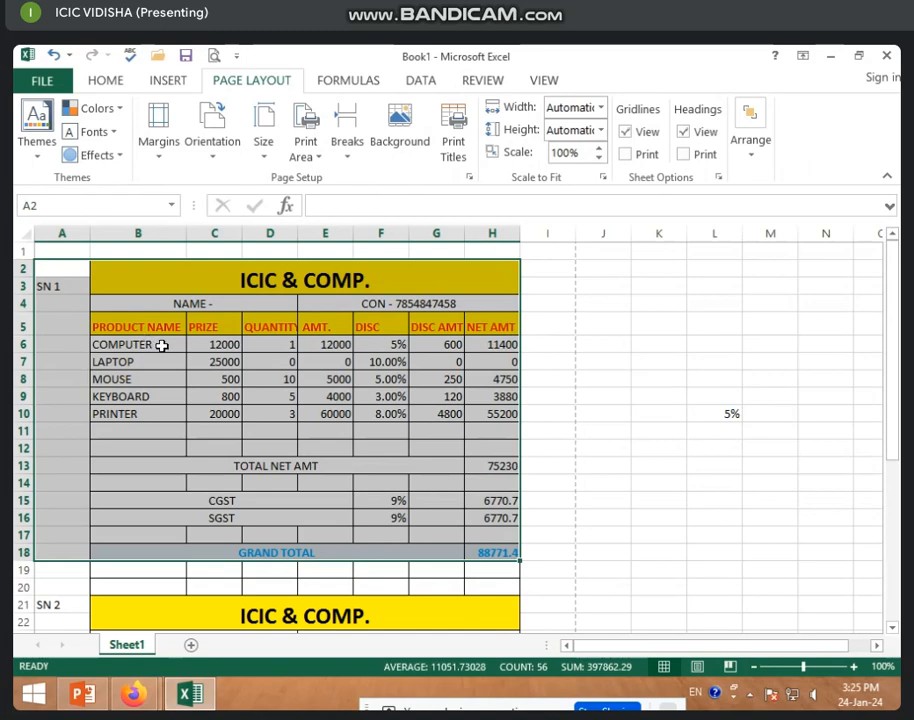
click(304, 155)
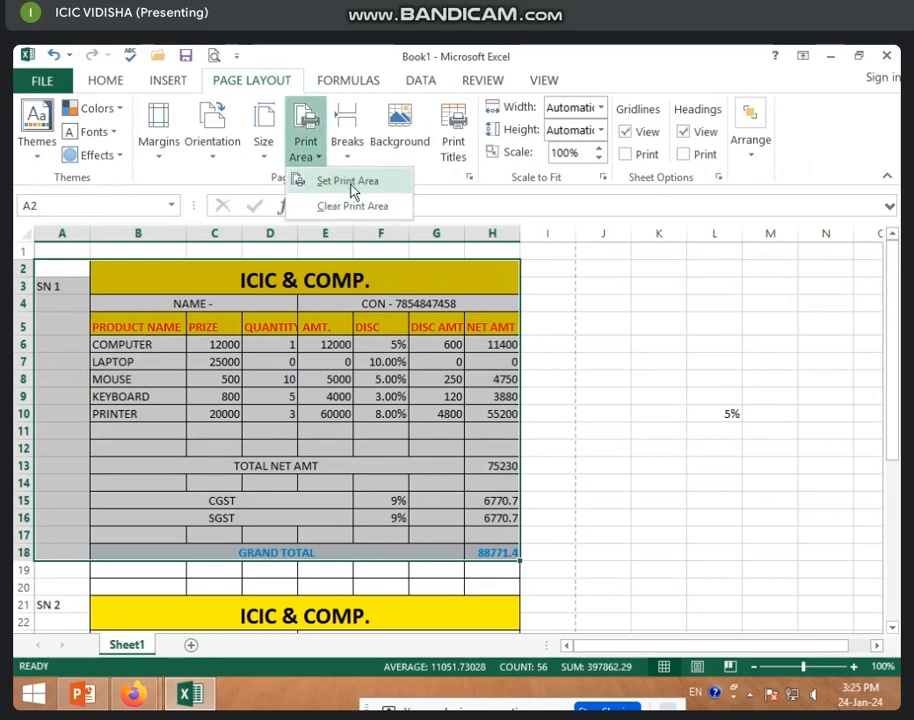
click(360, 190)
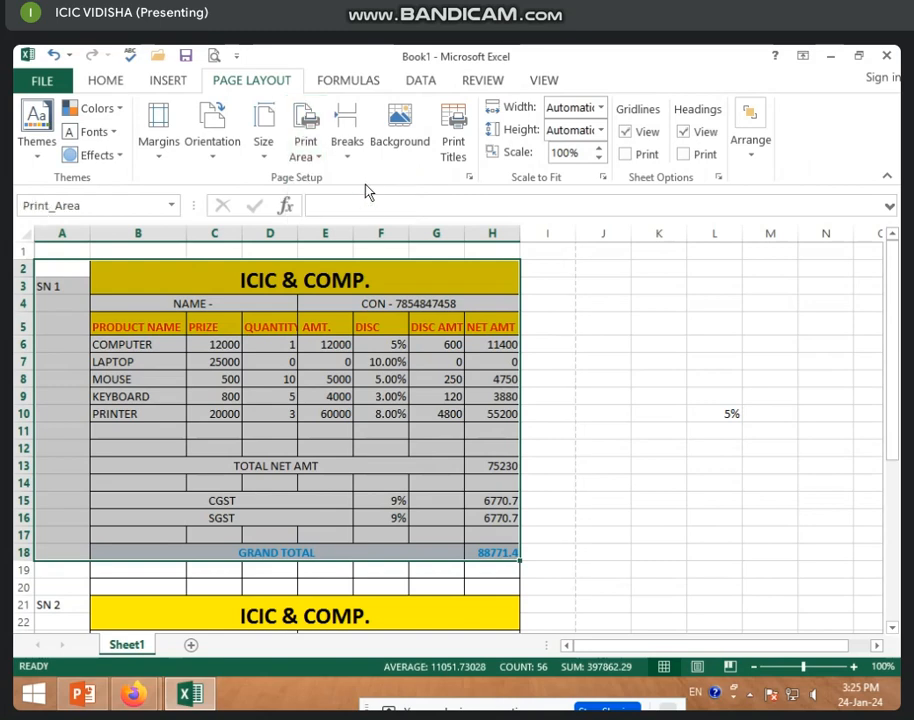
Check the print preview of the SN 1 bill's print area and return to the worksheet.
click(441, 347)
key(ctrl+p)
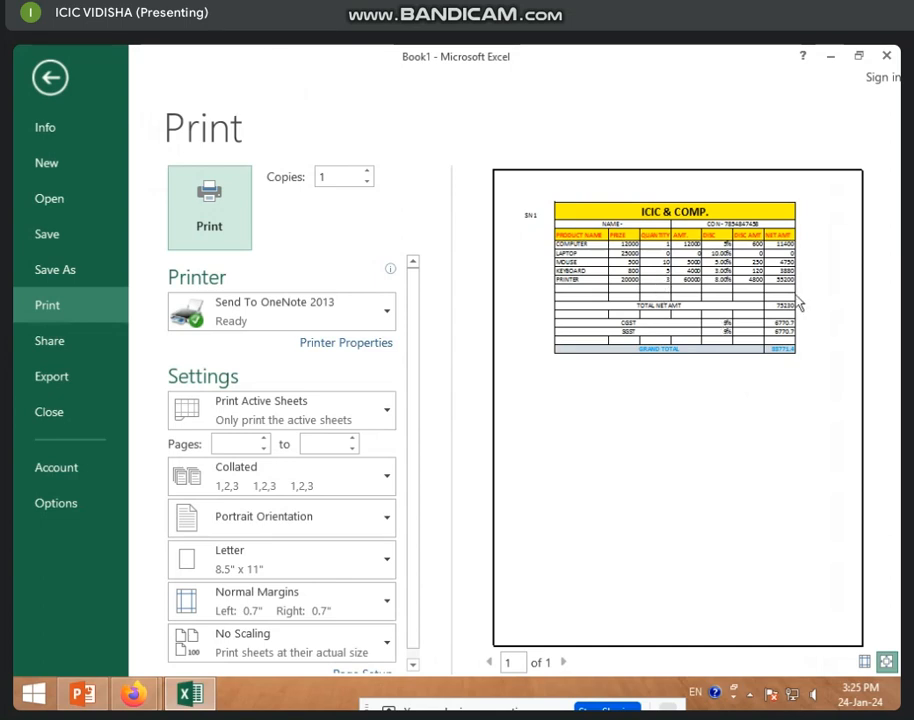
click(51, 80)
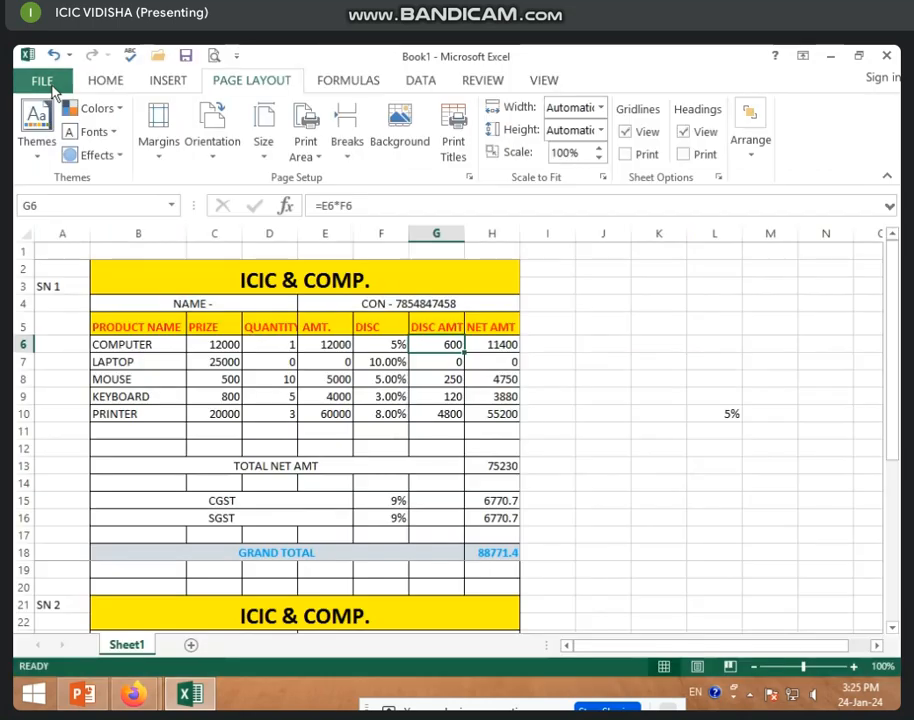
Clear the contents of C6:I10 in the SN 1 bill, from the price column past the net amount column.
click(262, 343)
drag(192, 349, 542, 420)
key(Delete)
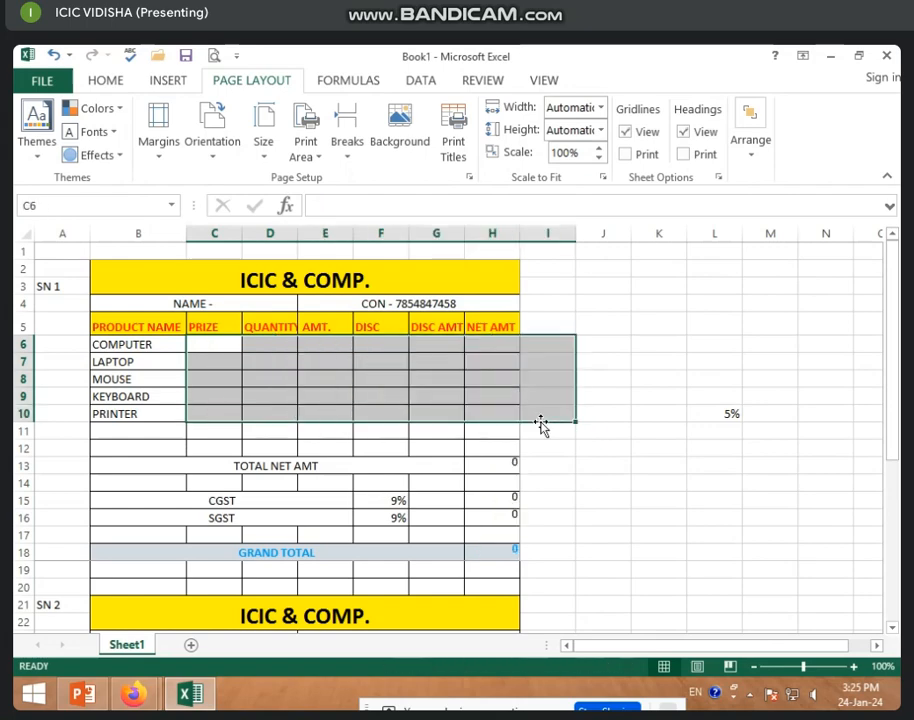